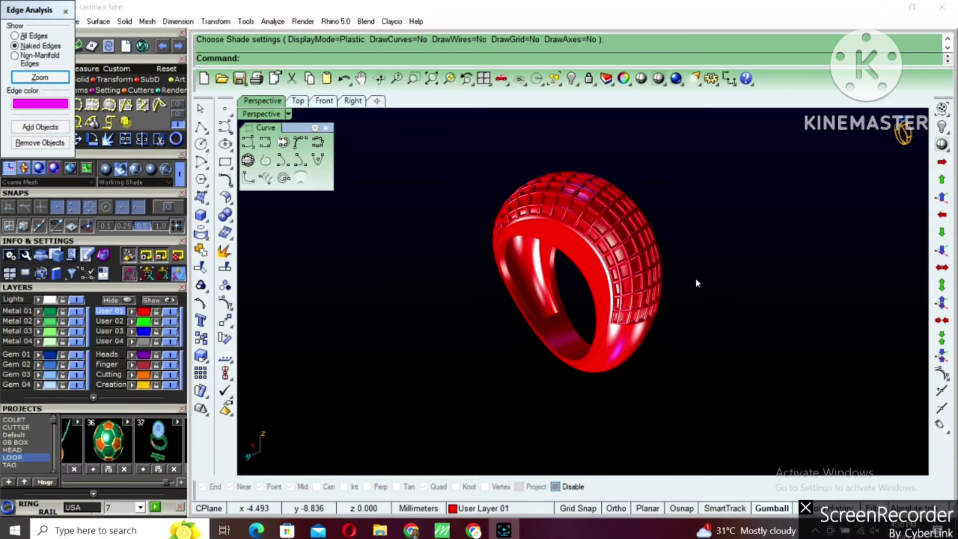
Step: Orbit the finished red lattice ring to view it from above
right_drag(697, 283, 622, 319)
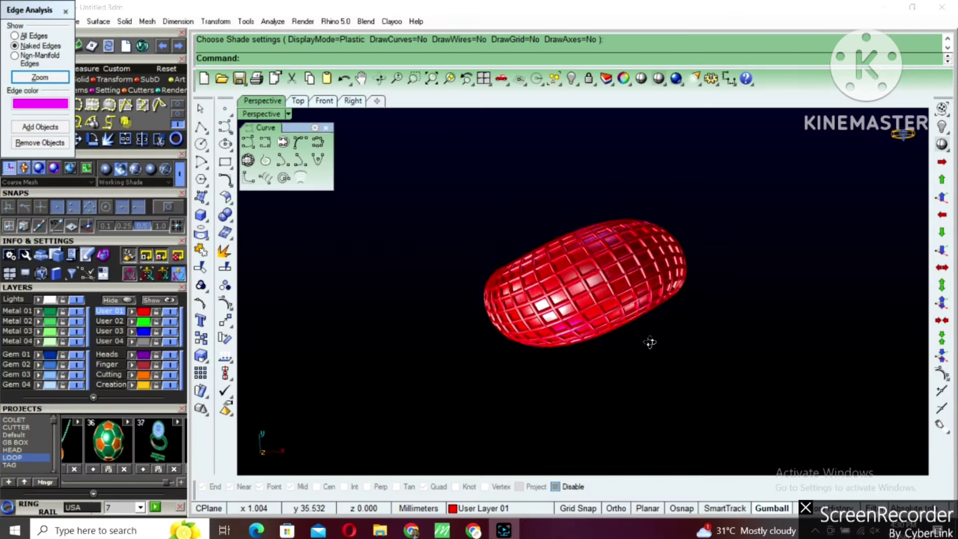
Step: Orbit the lattice ring preview back to an upright tilted view
mouse_move(622, 318)
right_down()
mouse_move(518, 310)
mouse_move(681, 255)
mouse_move(532, 316)
mouse_move(605, 331)
mouse_move(628, 164)
mouse_move(665, 314)
mouse_move(662, 266)
mouse_move(688, 358)
mouse_move(561, 457)
right_up()
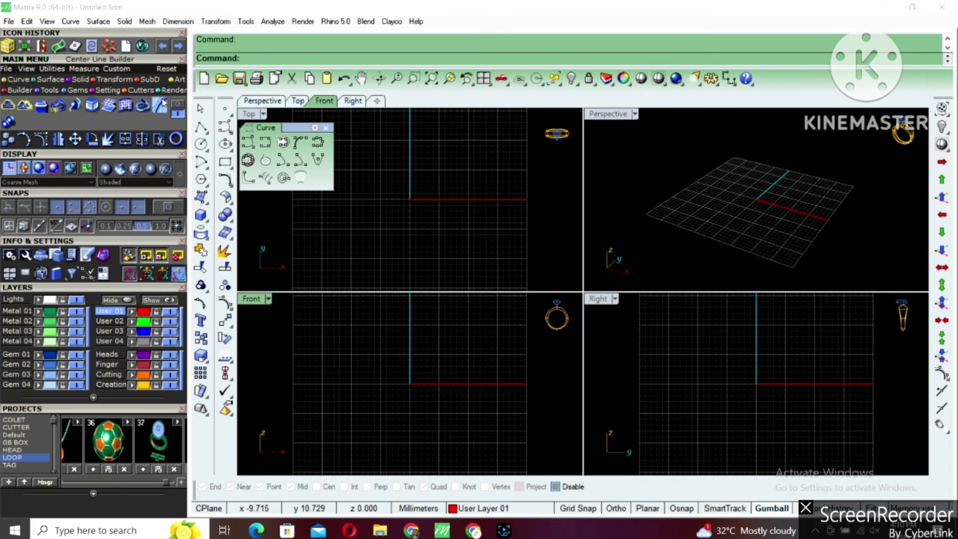
Step: Create a finger-size ring rail circle with the Stuller Ring Rail tool
click(162, 101)
click(8, 105)
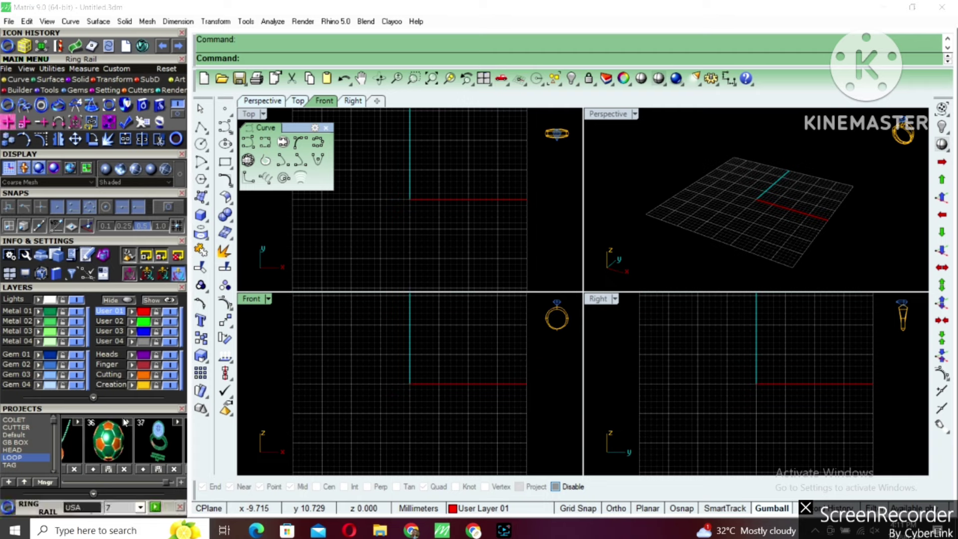
click(156, 508)
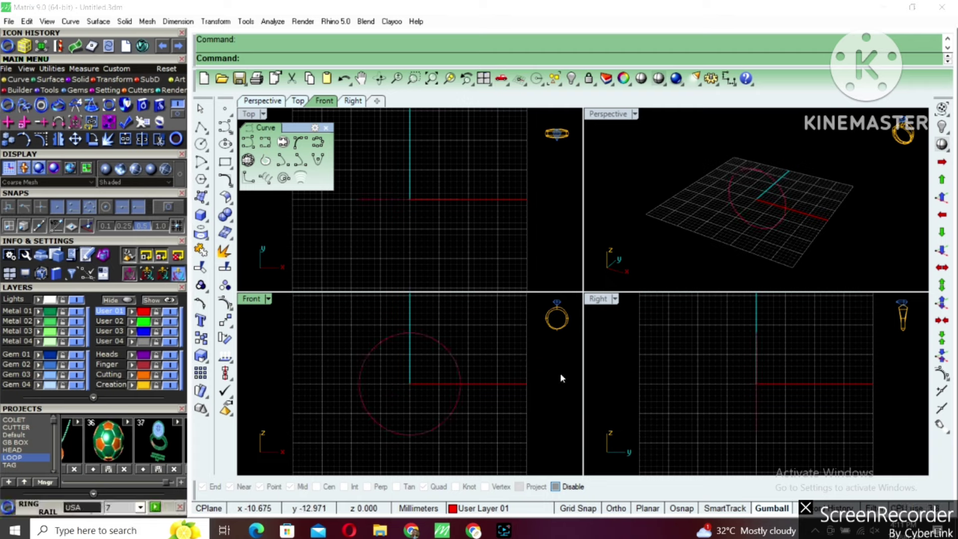
click(373, 402)
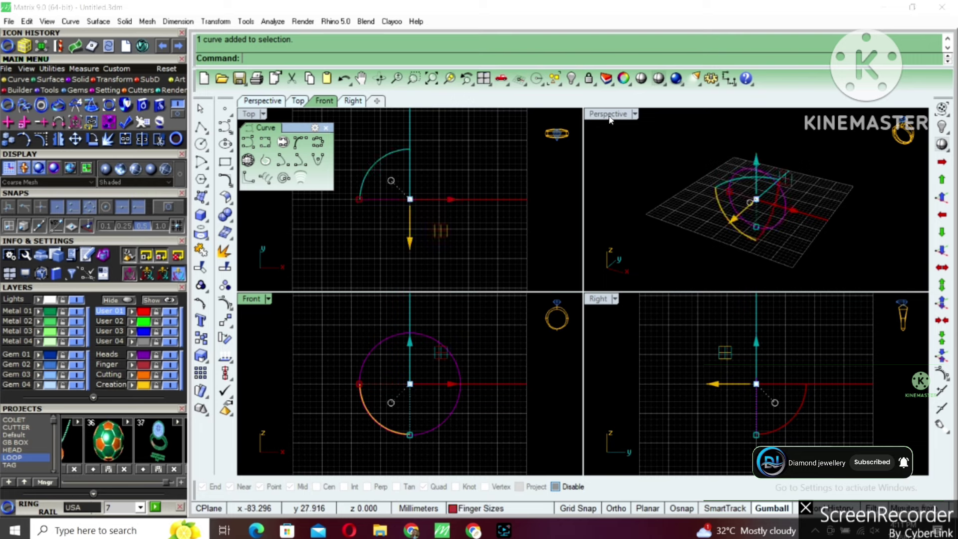
Step: Frame the ring circle in the side view and start a Line > Middle of line
right_drag(691, 389, 660, 401)
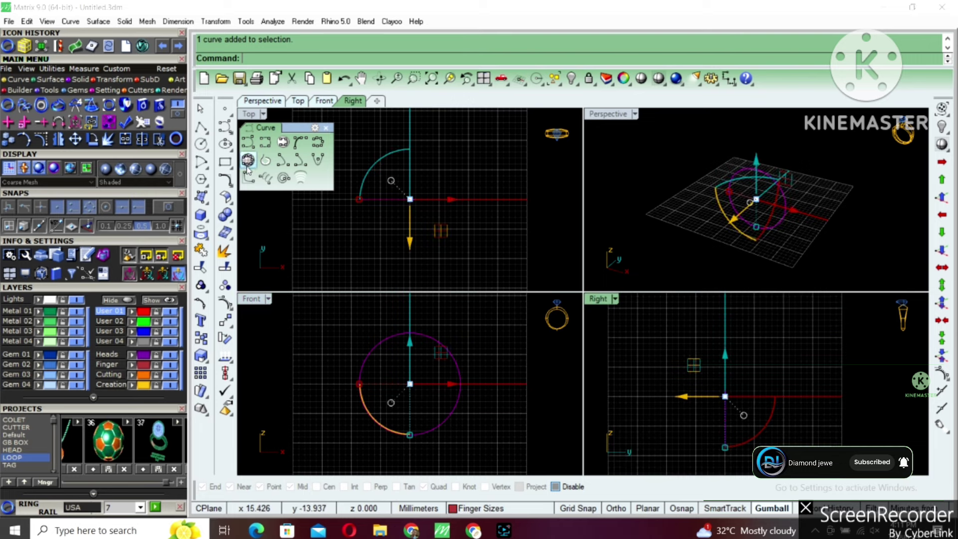
click(201, 128)
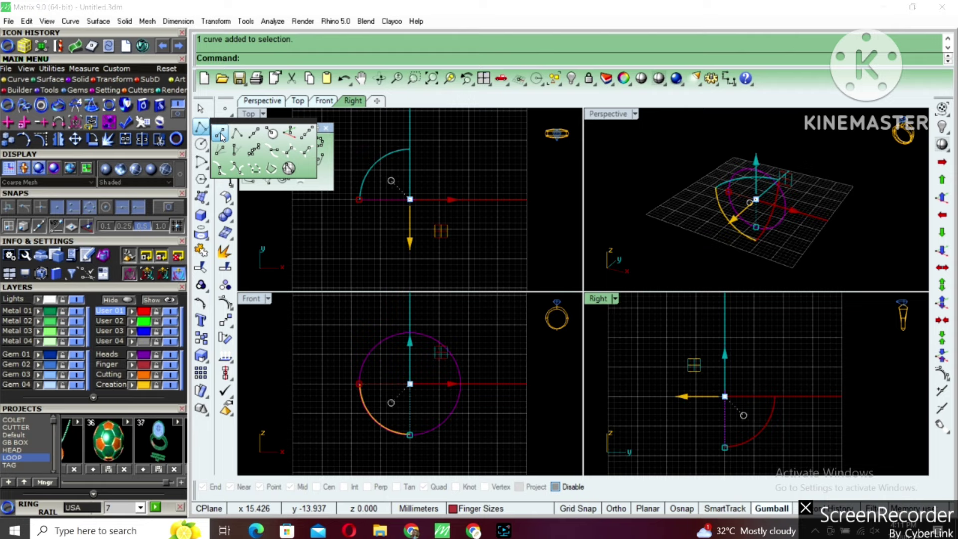
click(254, 134)
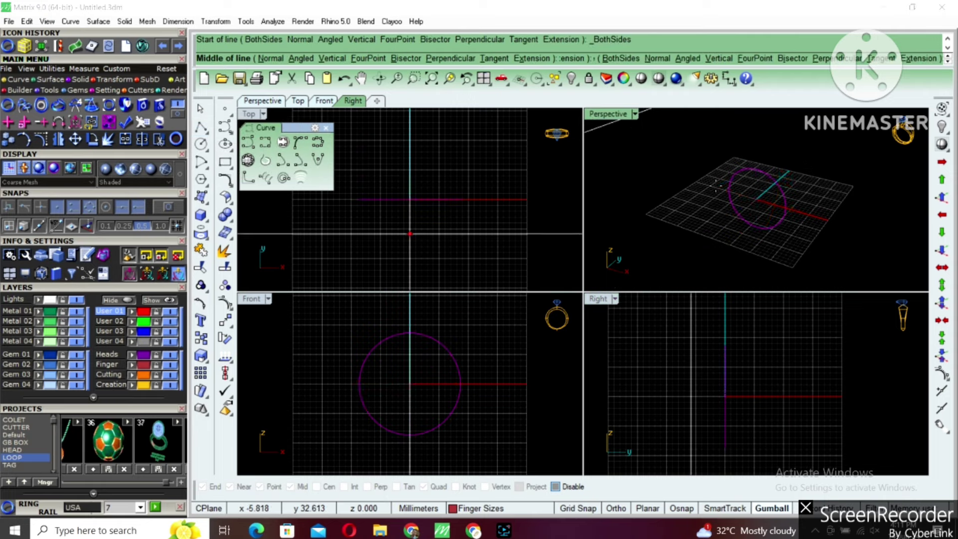
Step: Draw a long horizontal line centred on the ring circle's top quadrant
click(768, 172)
scroll(767, 171, up, 2)
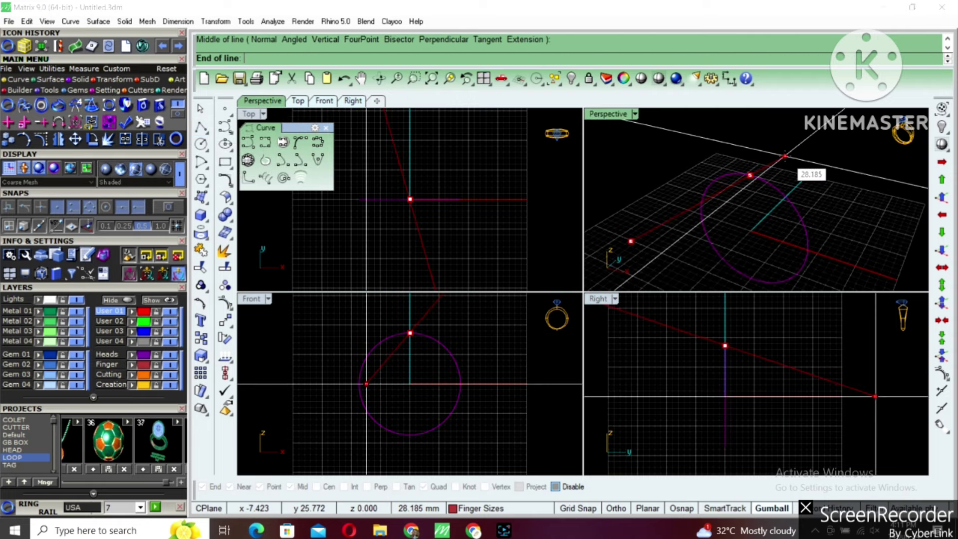
text(6)
click(748, 199)
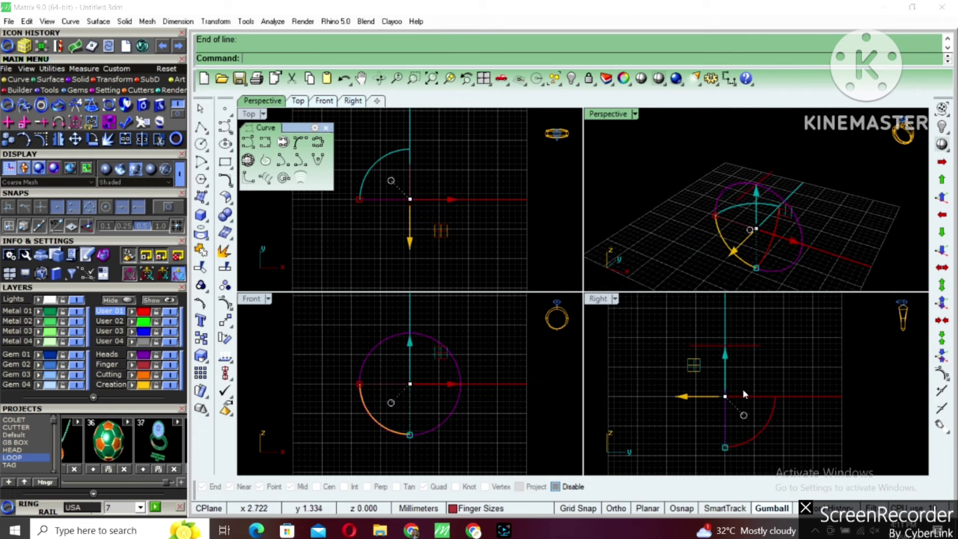
Step: Draw a 2.5 mm line centred on the circle's bottom quadrant
right_drag(743, 394, 720, 374)
key(Return)
click(701, 428)
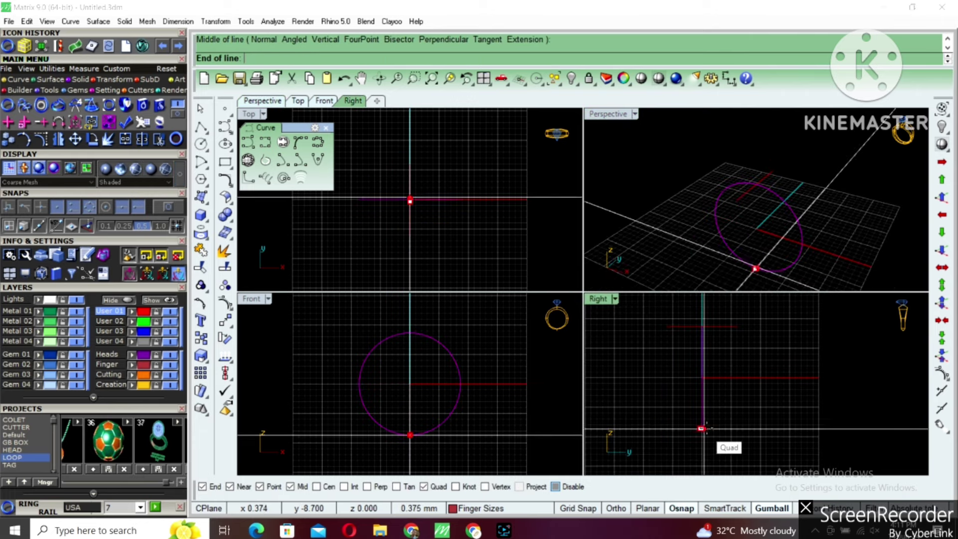
text(2.5)
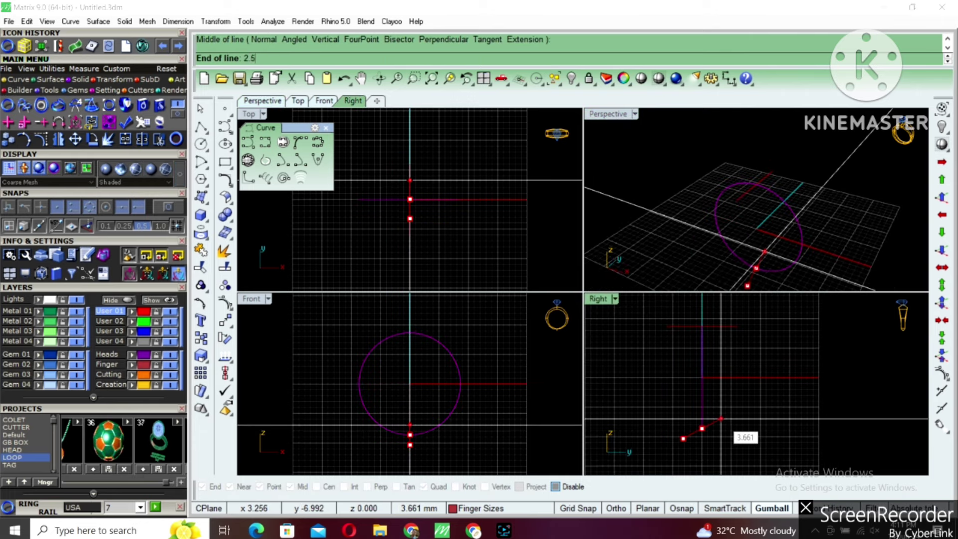
key(Return)
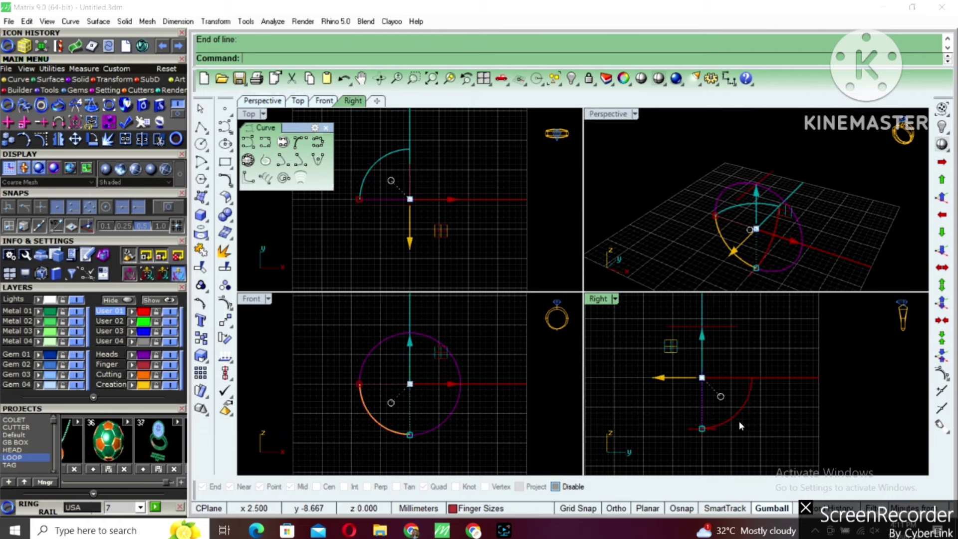
Step: Maximize the Perspective viewport and hide the grid with F7
key(Escape)
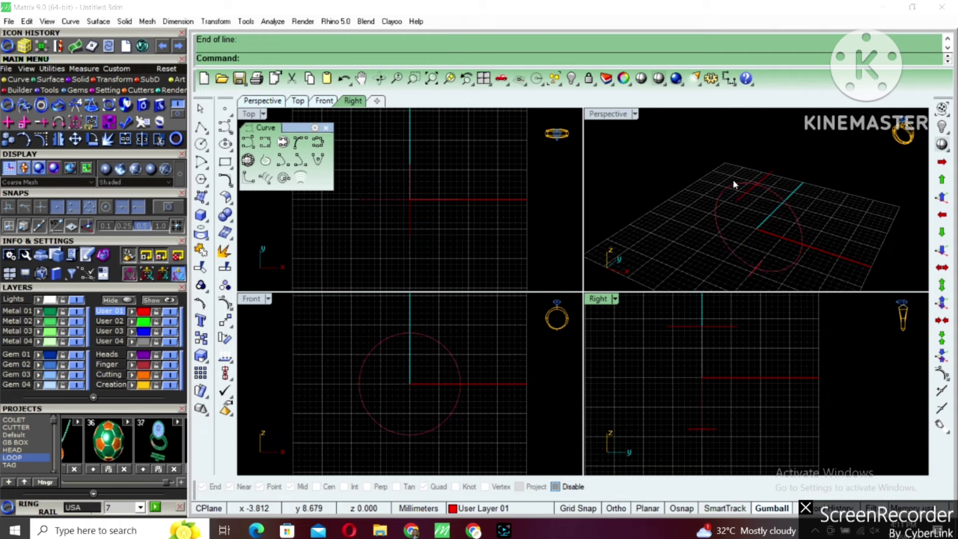
double_click(603, 116)
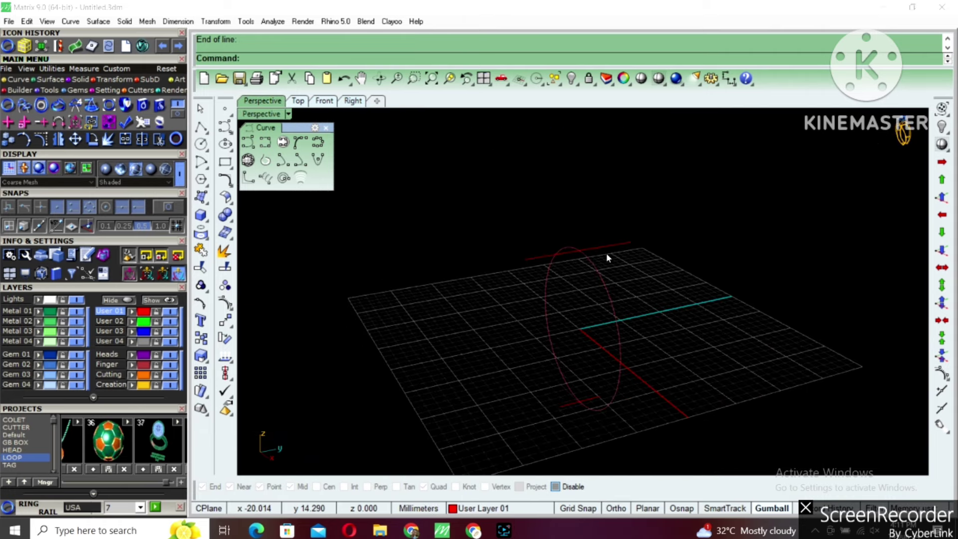
key(F7)
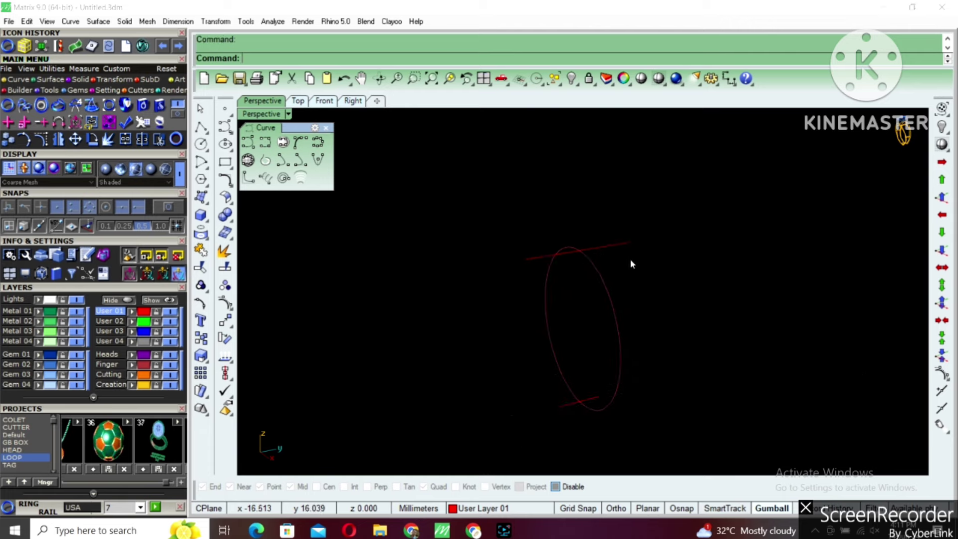
key(ctrl+v)
Step: Copy the top line at distances 3.5 mm and 43.5 mm in the four-view layout
double_click(263, 115)
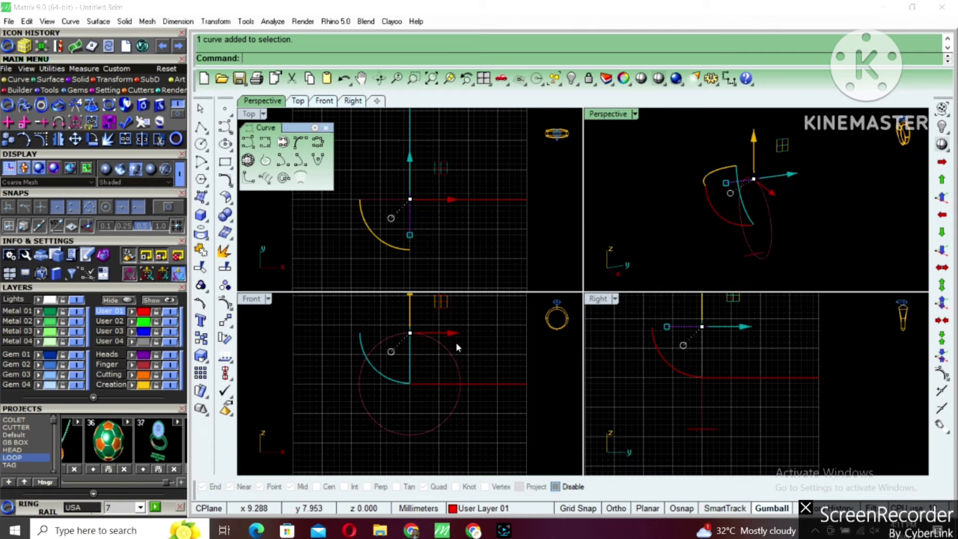
text(copy)
key(Return)
click(733, 376)
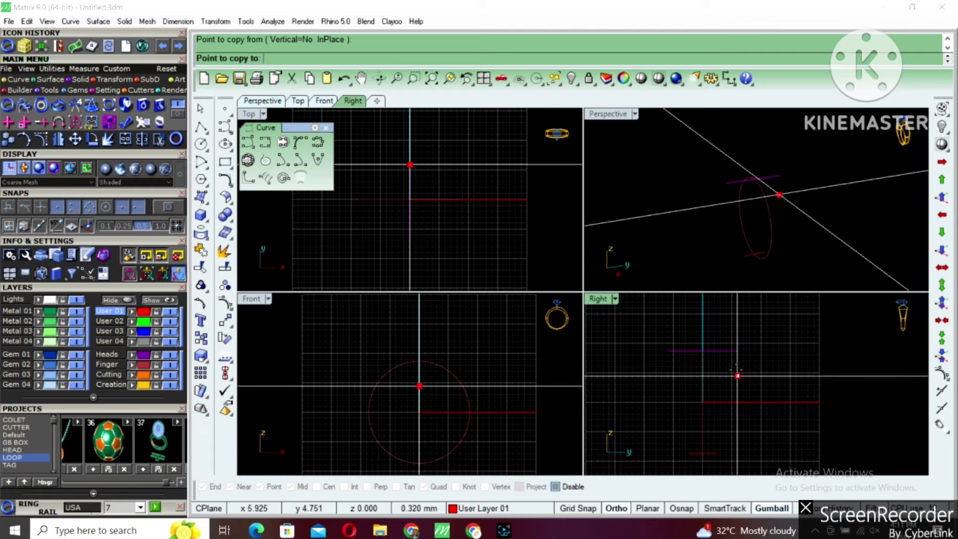
text(3.5)
key(Return)
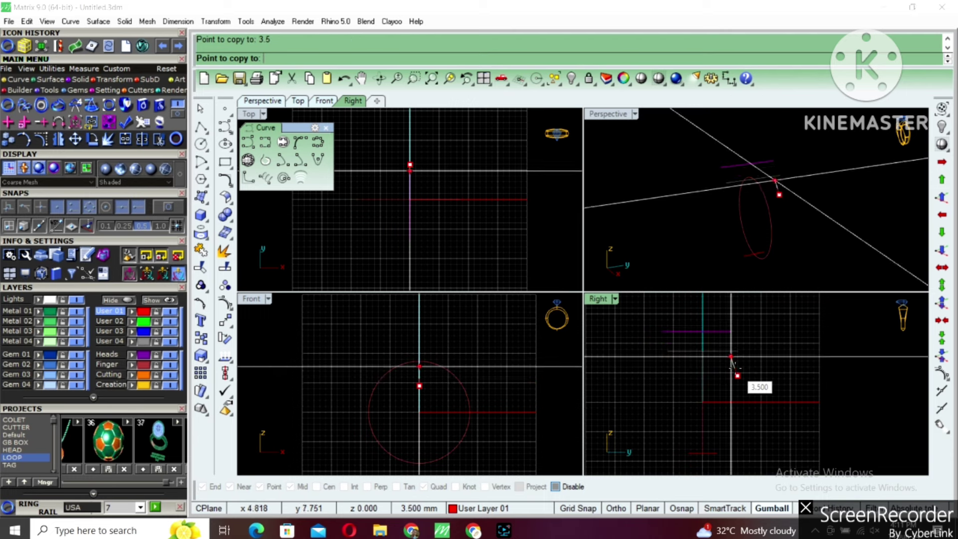
text(43)
text(.5)
key(Return)
text(3)
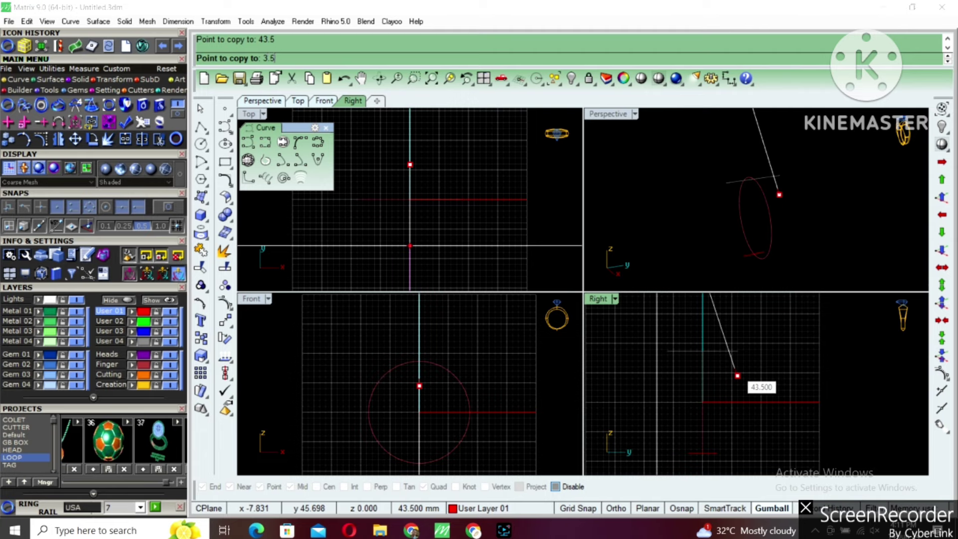
key(Return)
Step: Copy the bottom line 3.5 mm away and maximize the Perspective view
key(Return)
drag(651, 425, 745, 476)
key(Return)
click(742, 404)
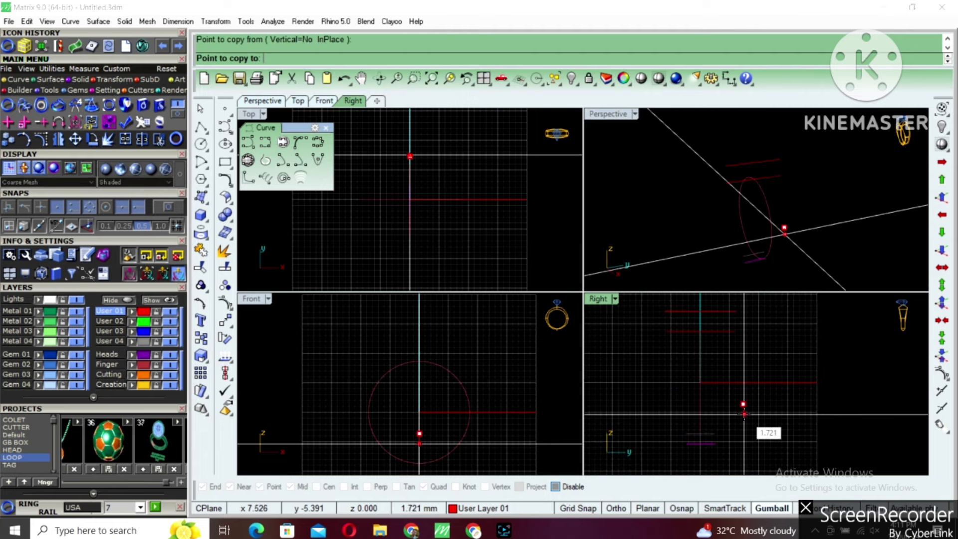
key(Return)
key(Return)
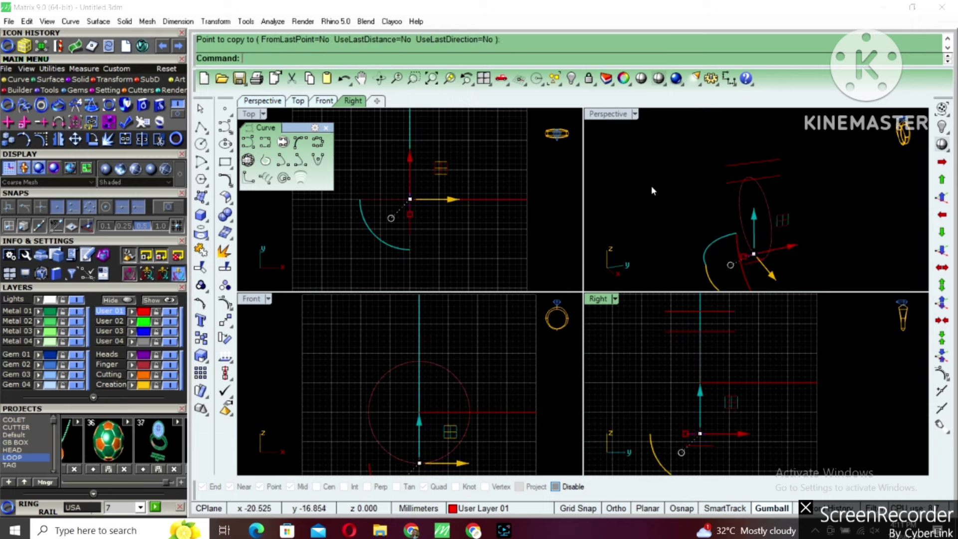
double_click(609, 116)
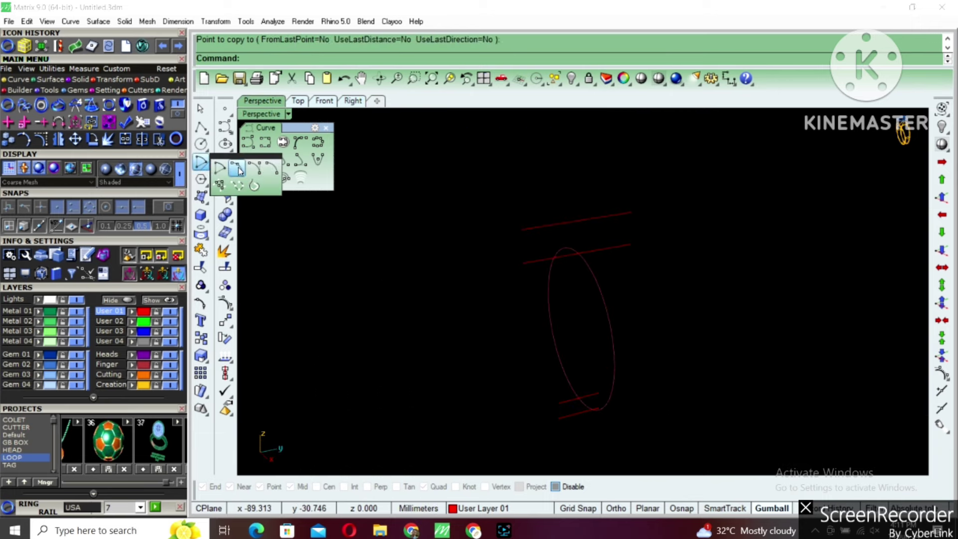
Step: Draw a domed start-end-point arc spanning the top line ends
click(202, 163)
click(531, 270)
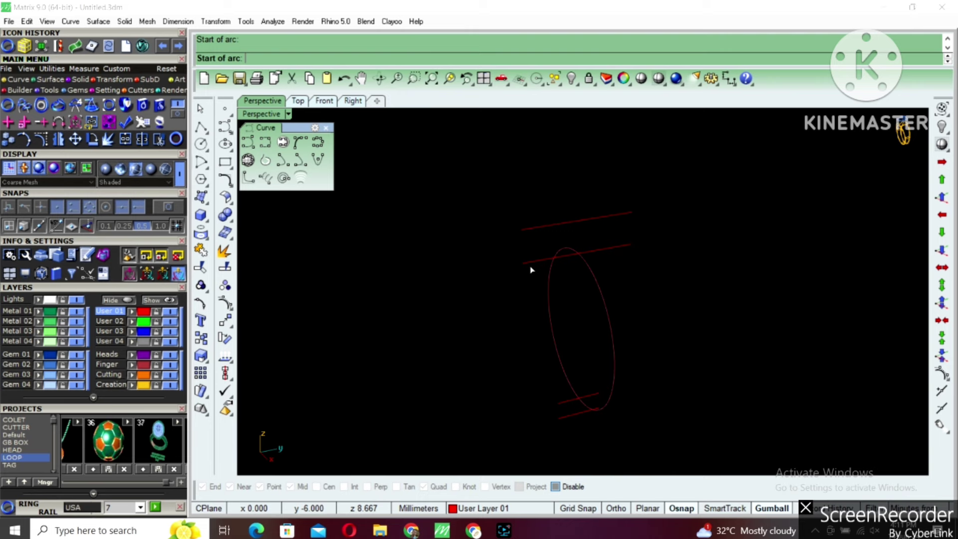
click(631, 244)
click(577, 220)
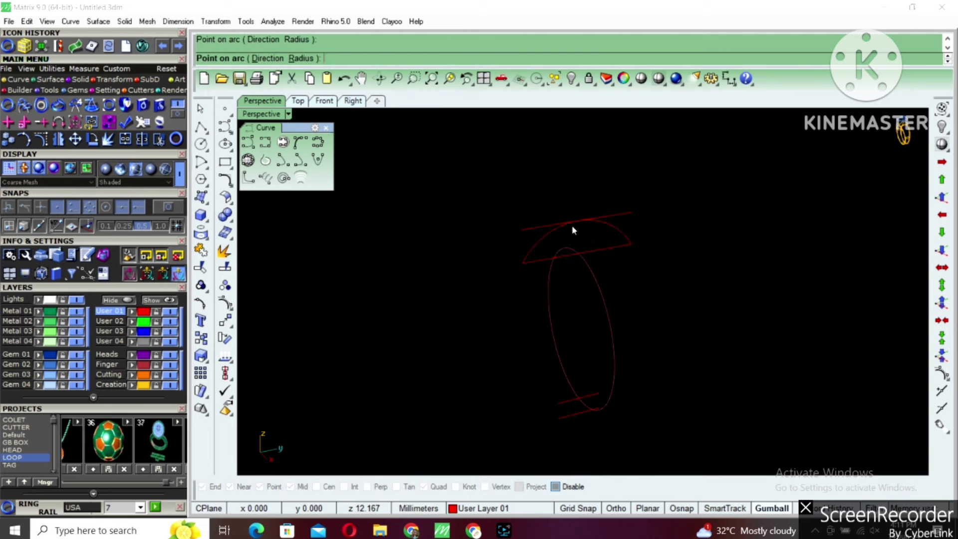
Step: Draw a small arc across the bottom line pair
right_click(564, 409)
click(557, 403)
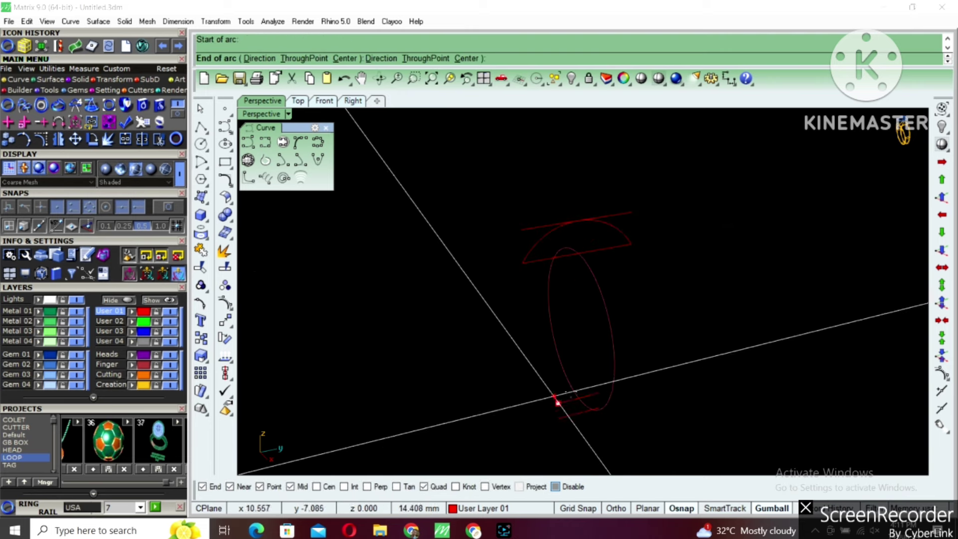
click(599, 393)
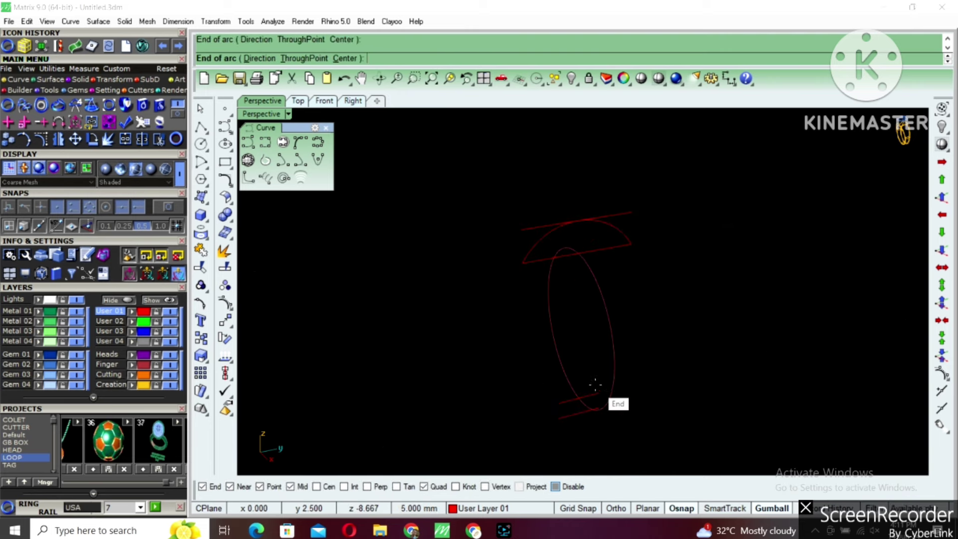
click(568, 409)
Step: Undo an accidental nudge of the bottom arc and select the ring circle
click(562, 422)
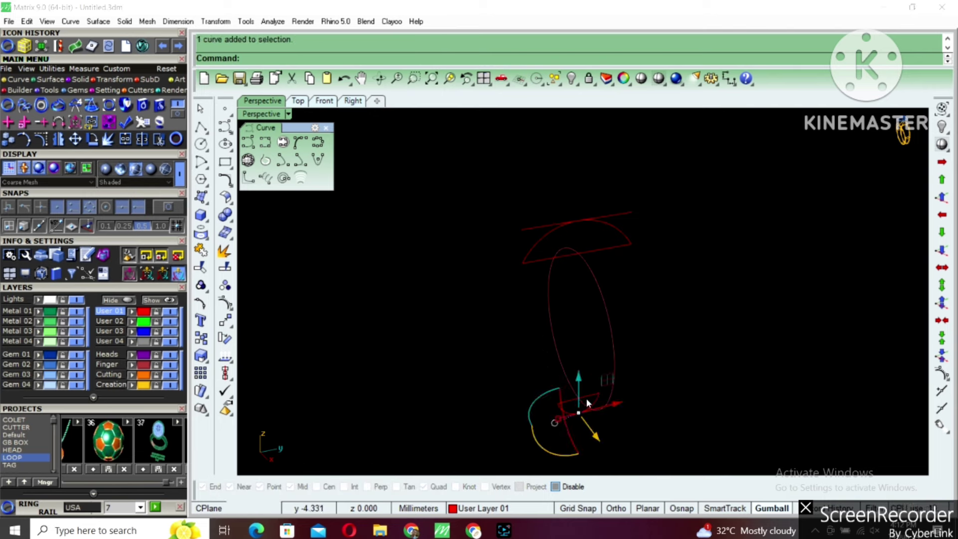
drag(588, 396, 589, 392)
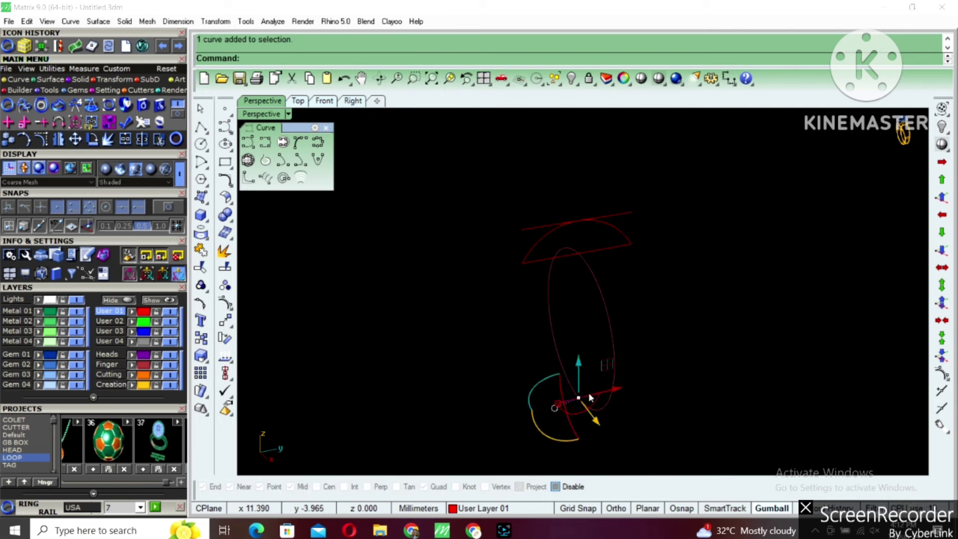
key(ctrl+z)
key(ctrl+z)
key(ctrl+z)
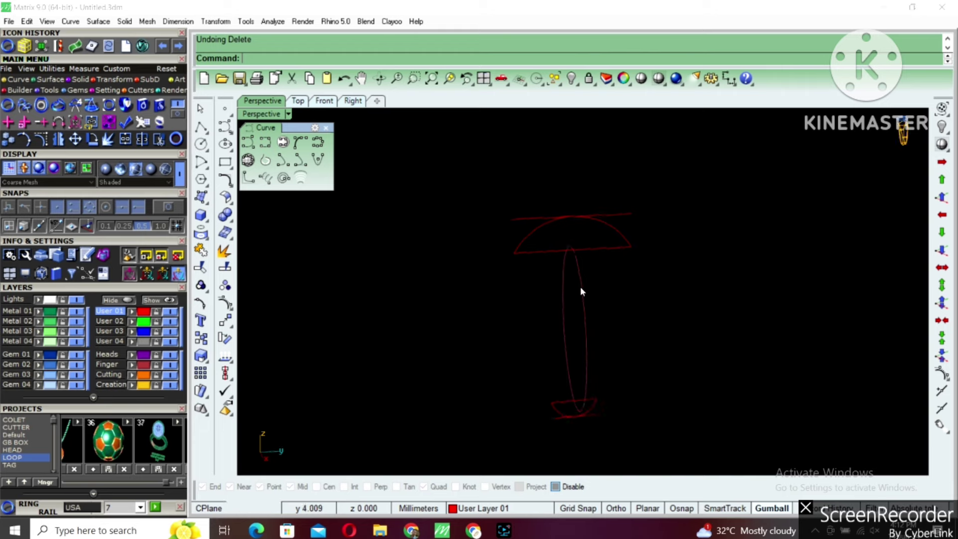
right_drag(581, 291, 632, 278)
click(631, 299)
mouse_move(574, 299)
right_down()
mouse_move(590, 279)
mouse_move(733, 247)
mouse_move(618, 258)
mouse_move(605, 276)
right_up()
Step: Try a sweep of the dome curve along the ellipse rail, then undo it
key(Escape)
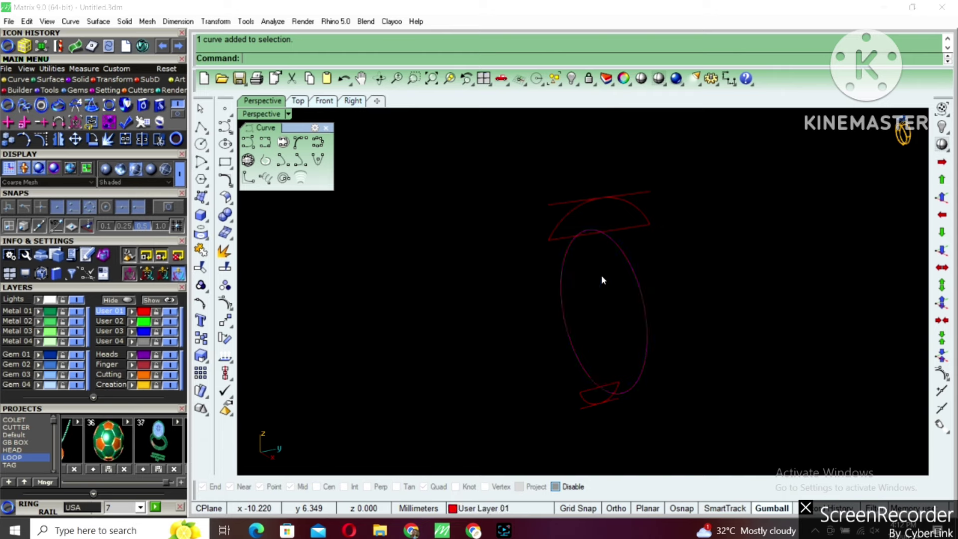
text(sweep2)
key(Return)
click(571, 223)
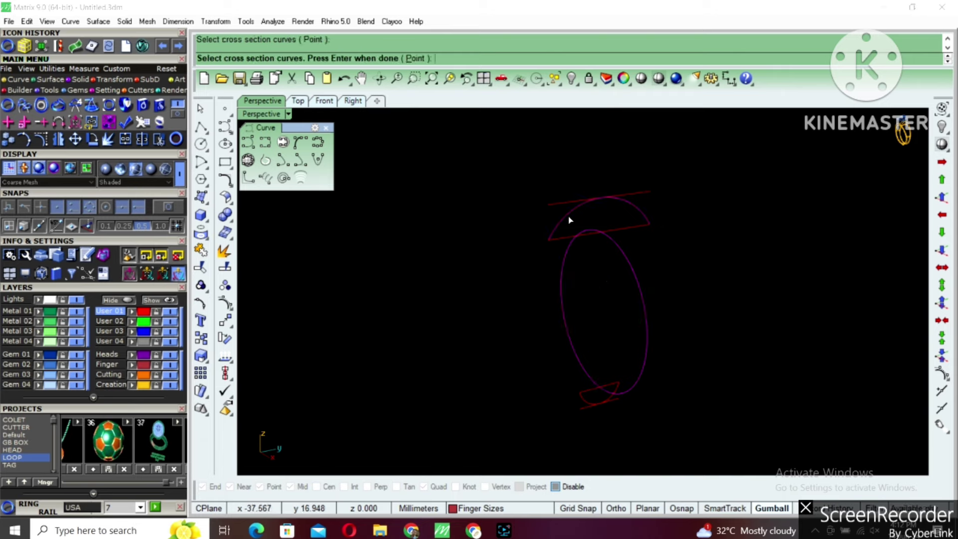
click(587, 402)
key(Return)
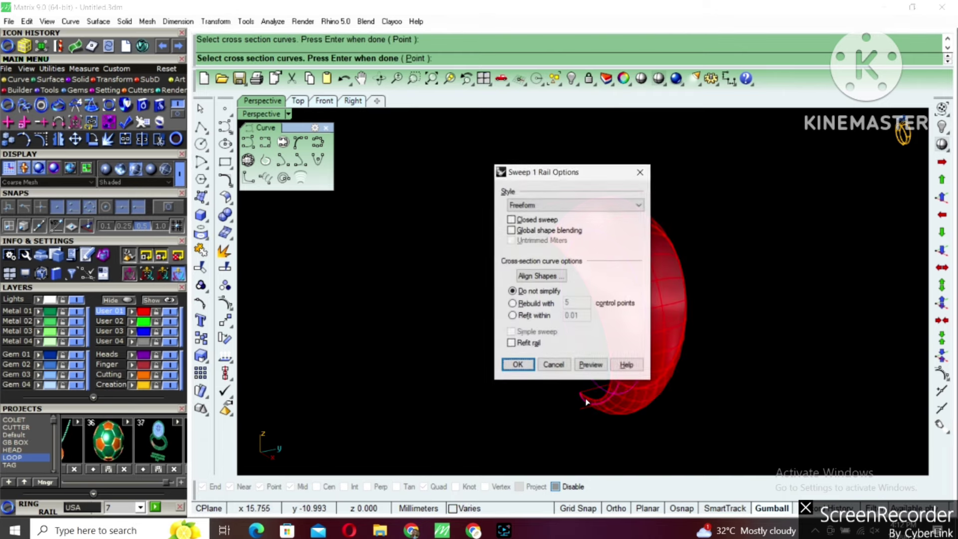
click(516, 363)
mouse_move(522, 295)
right_down()
mouse_move(405, 279)
mouse_move(386, 310)
right_up()
key(ctrl+z)
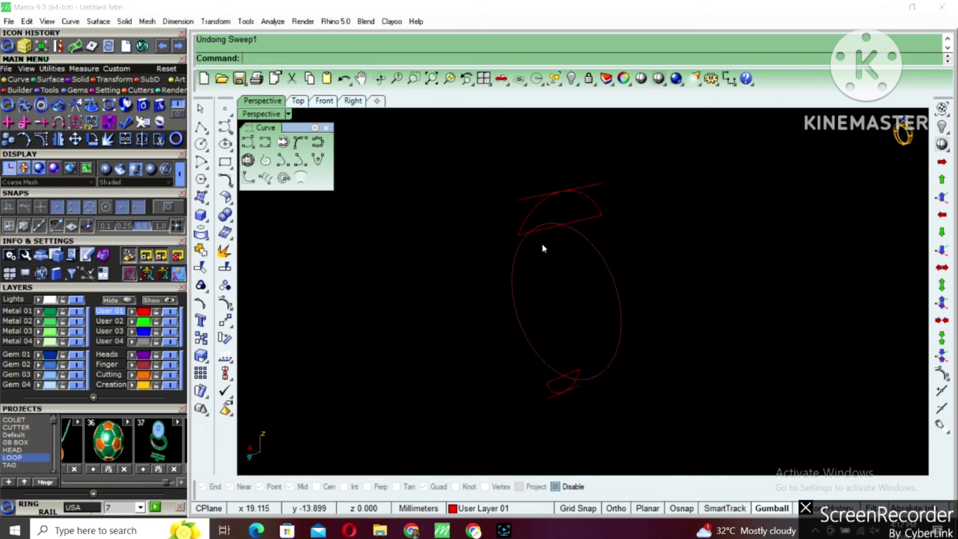
Step: Sweep dome and lower profiles along the ellipse with Closed sweep ticked
key(Return)
click(569, 234)
click(535, 227)
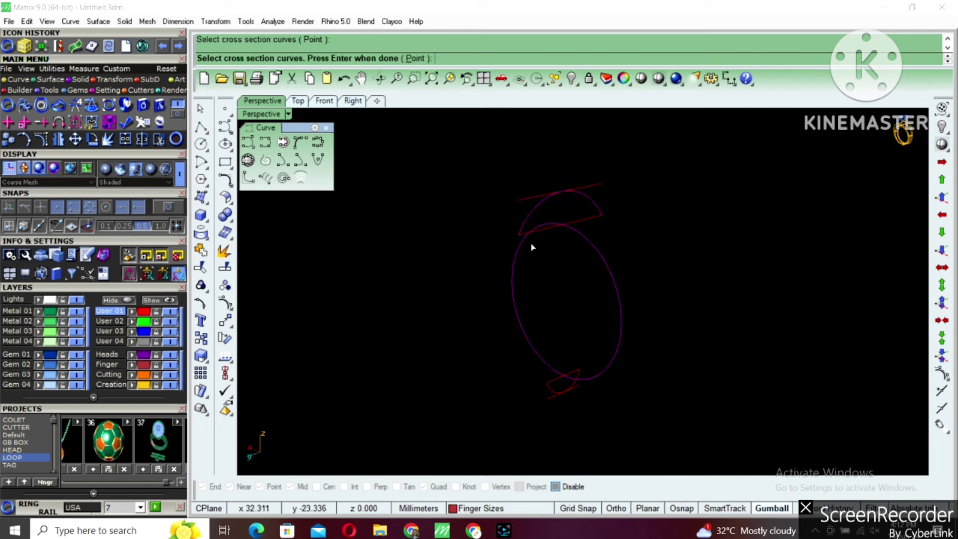
click(551, 394)
key(Return)
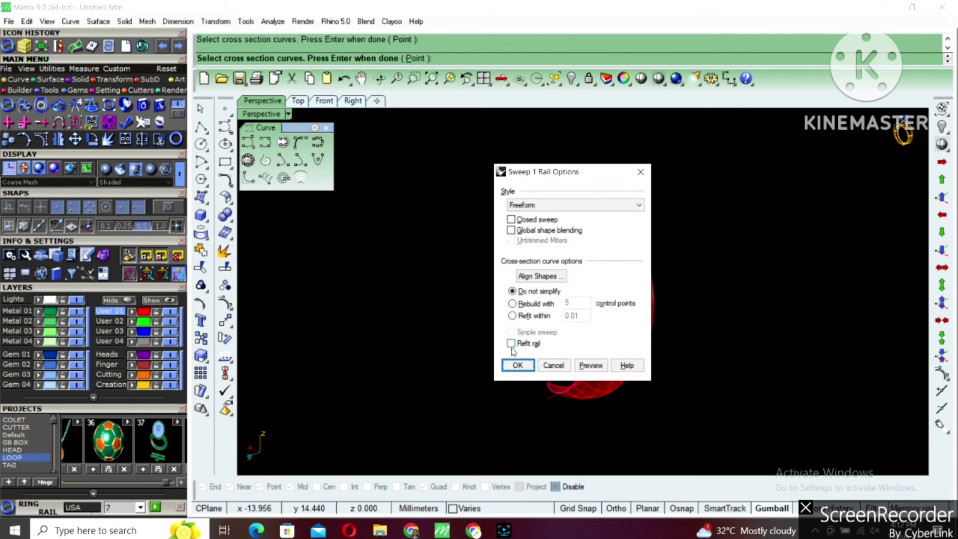
drag(562, 180, 676, 179)
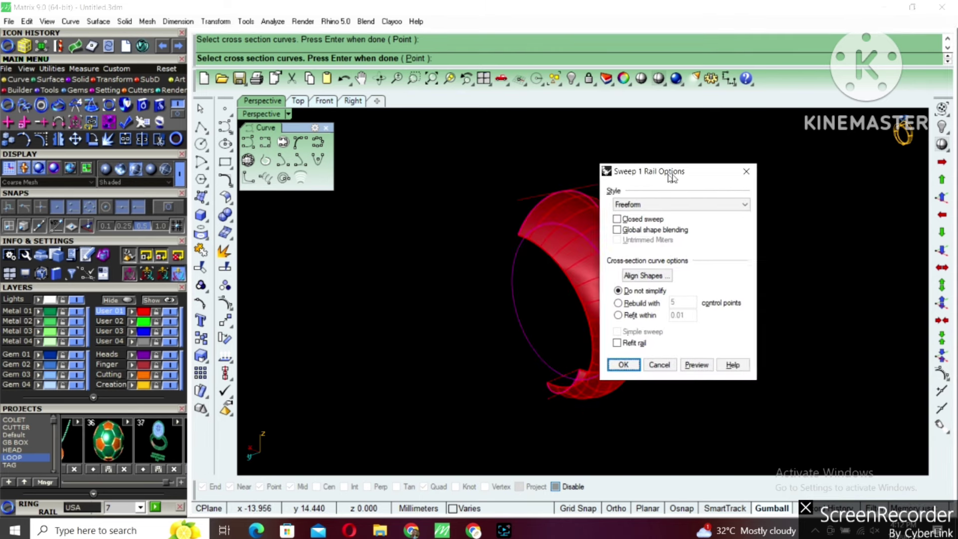
click(625, 219)
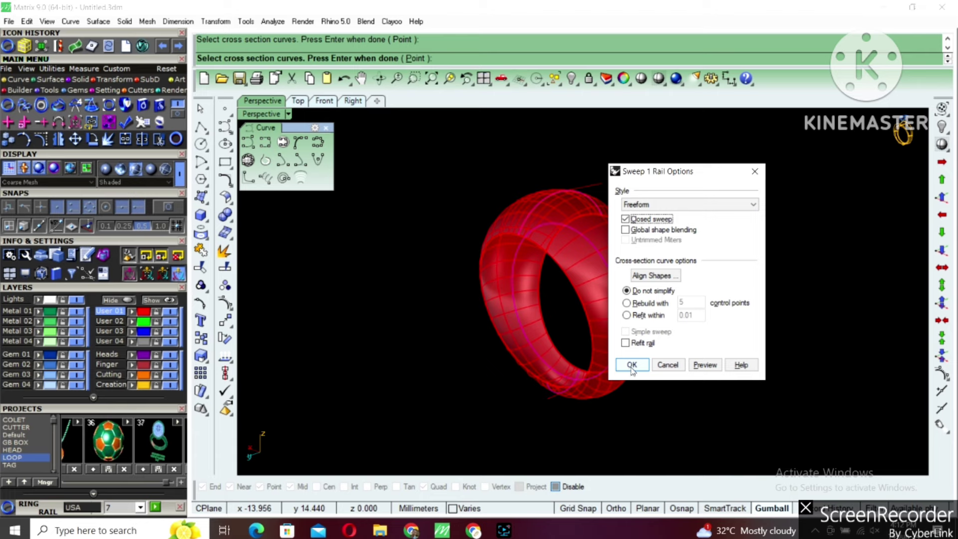
click(631, 364)
mouse_move(604, 323)
right_down()
mouse_move(612, 276)
mouse_move(575, 252)
right_up()
click(609, 275)
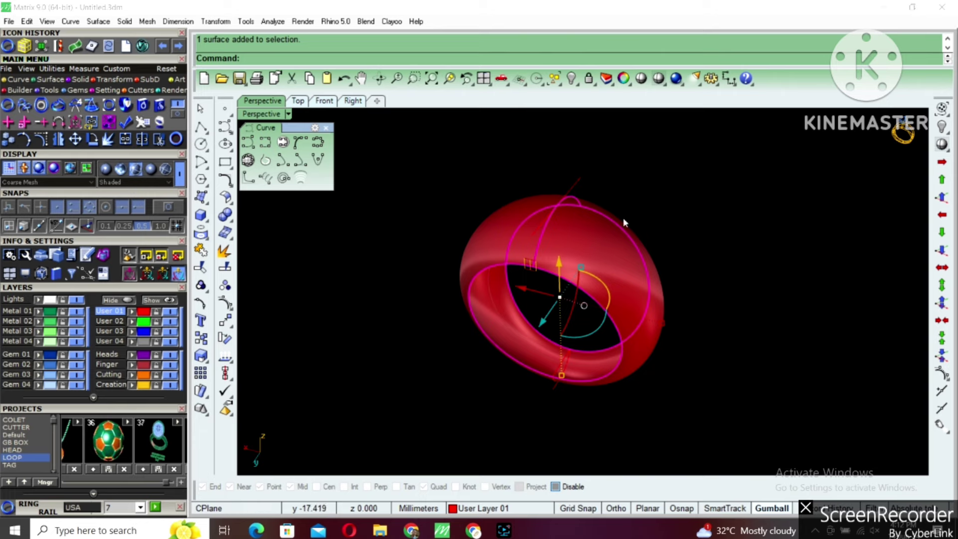
Step: Inspect the red swept band from the side, then undo the Sweep1 surface
click(661, 196)
mouse_move(676, 299)
right_down()
mouse_move(573, 228)
mouse_move(474, 231)
mouse_move(498, 231)
mouse_move(502, 260)
right_up()
click(575, 232)
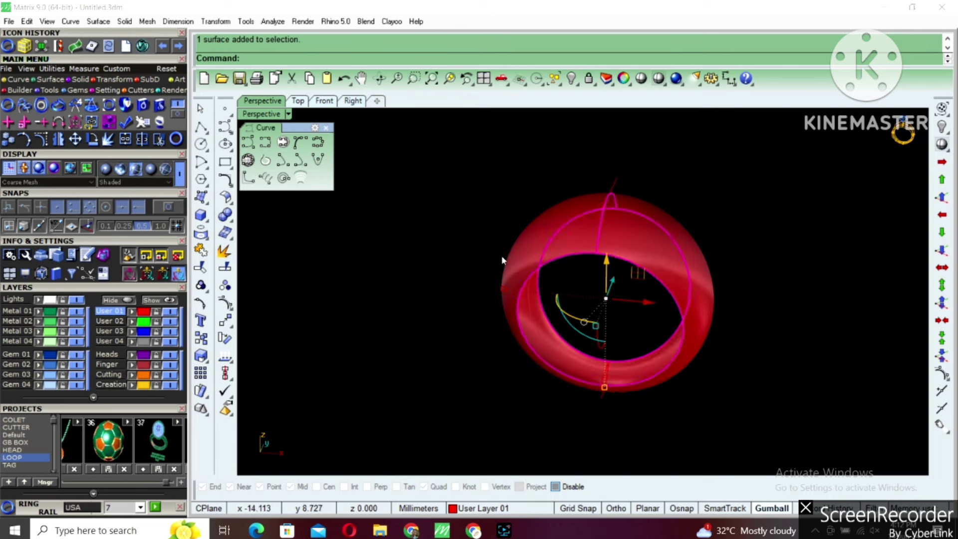
click(487, 225)
click(519, 214)
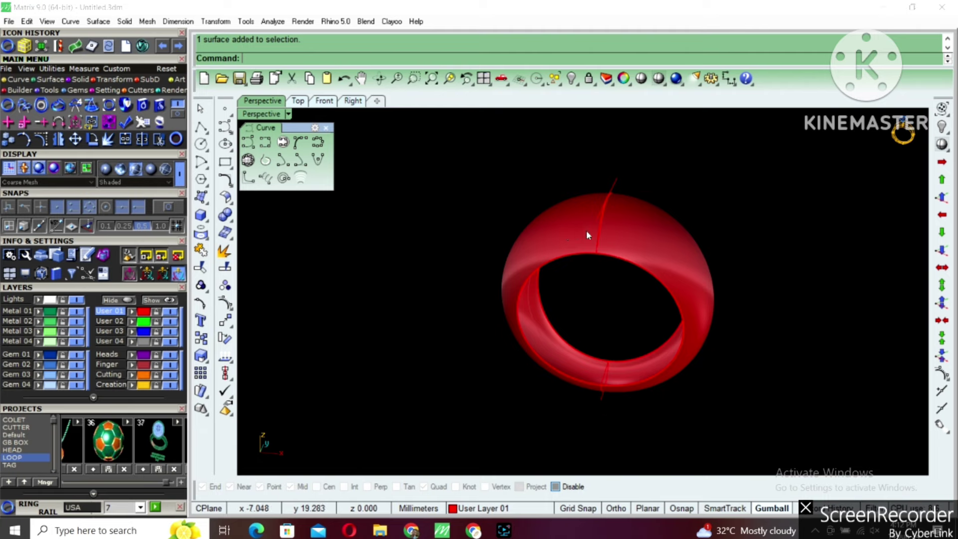
right_drag(586, 229, 460, 205)
click(575, 237)
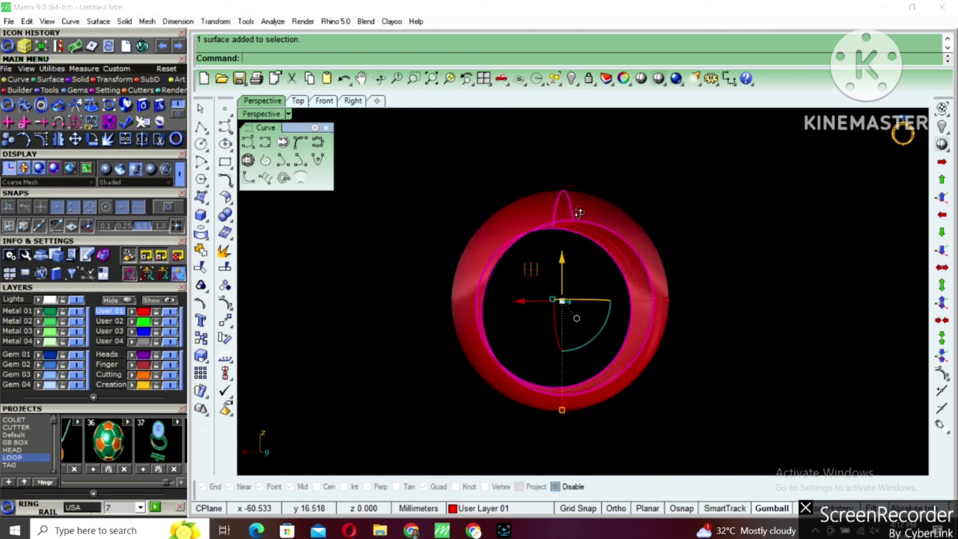
key(ctrl+z)
Step: Rebuild the dome arc to 8 points, degree 3, in a maximized Right view, showing control points
click(542, 208)
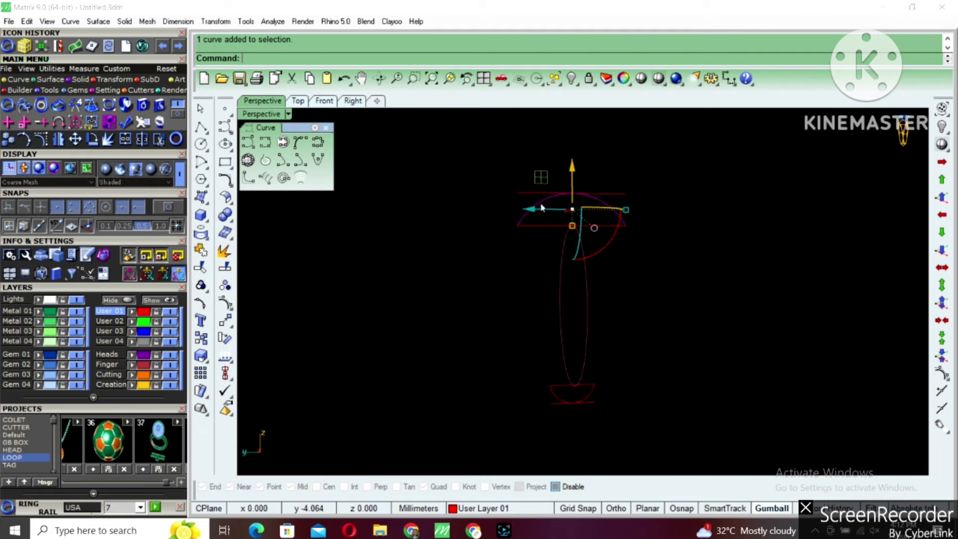
double_click(276, 116)
double_click(611, 304)
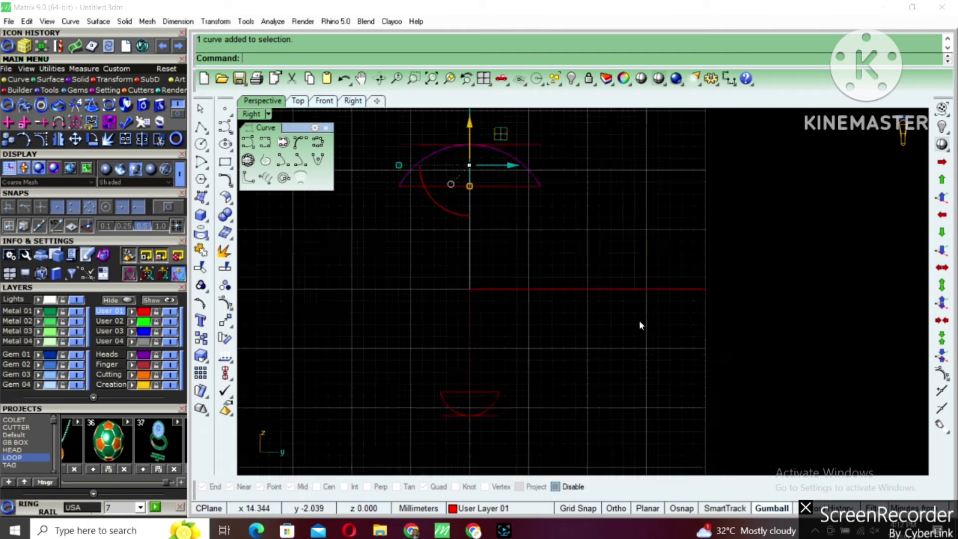
text(re)
key(Return)
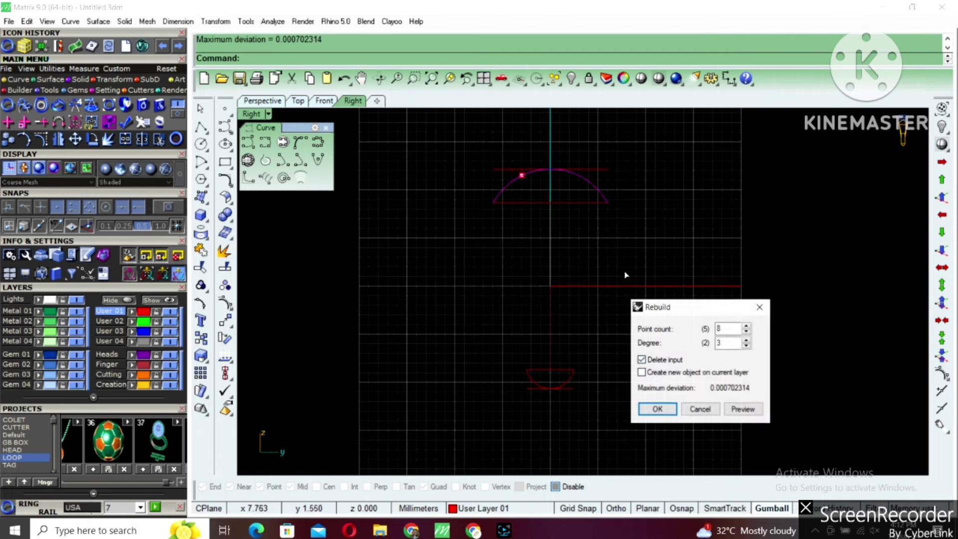
key(Return)
scroll(529, 222, up, 1)
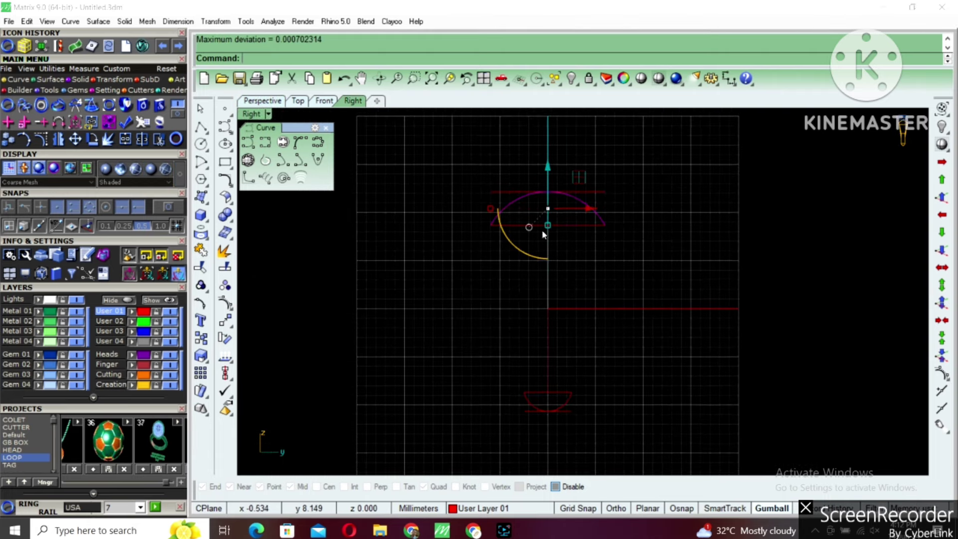
key(F10)
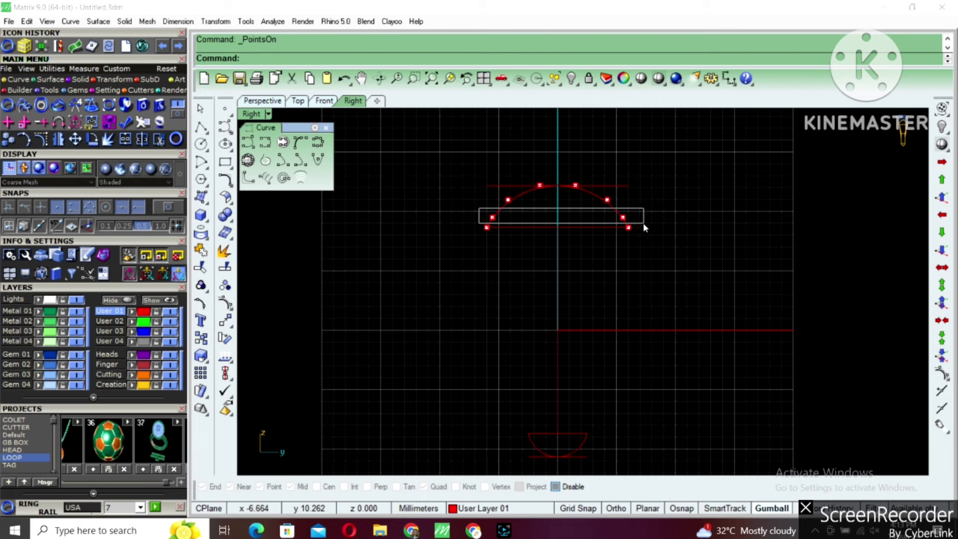
Step: Drag the dome's side control point pairs outward to widen the arch
drag(636, 226, 644, 225)
drag(495, 221, 533, 211)
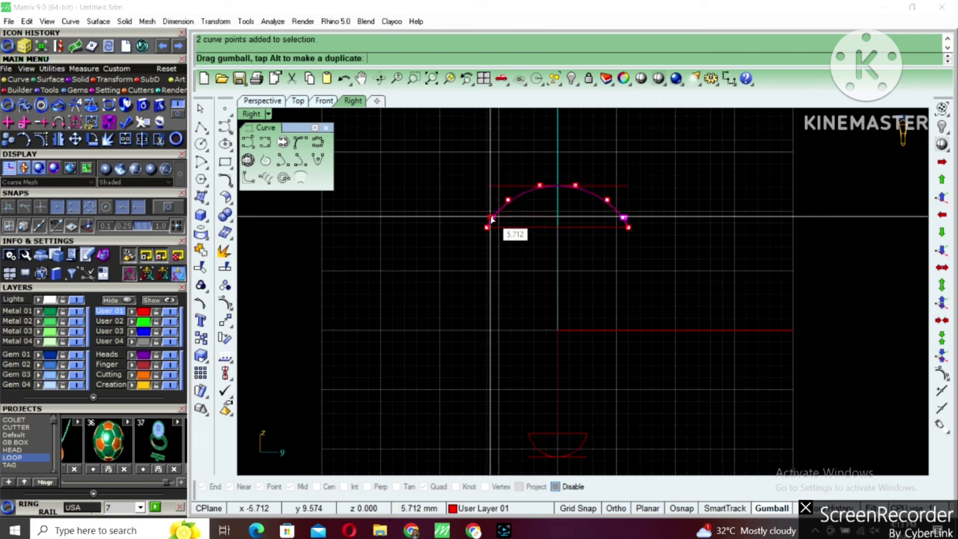
drag(634, 205, 635, 205)
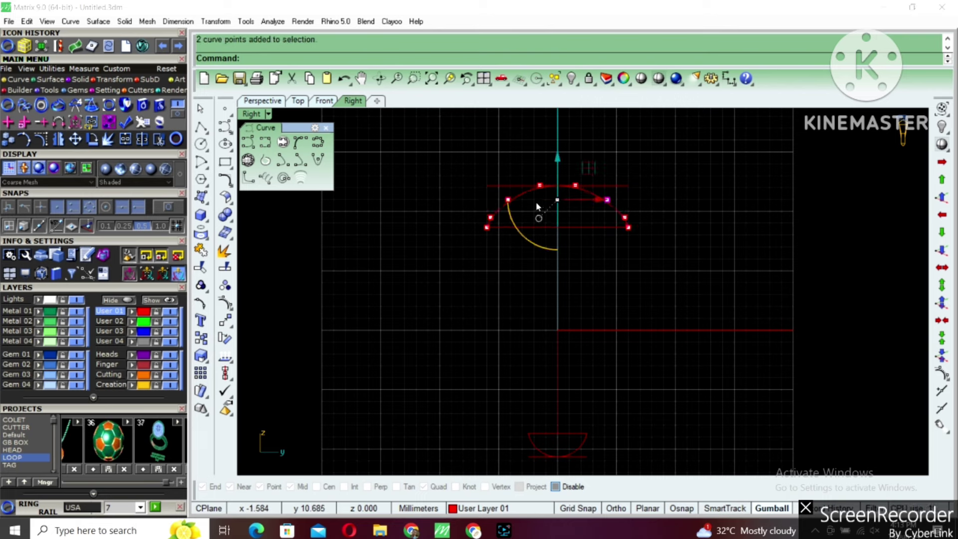
drag(508, 202, 538, 178)
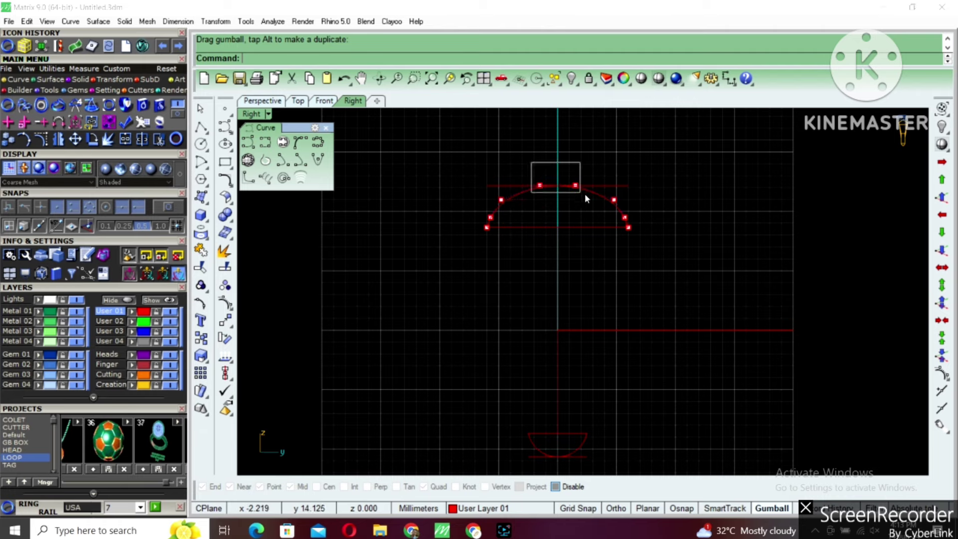
drag(586, 198, 530, 186)
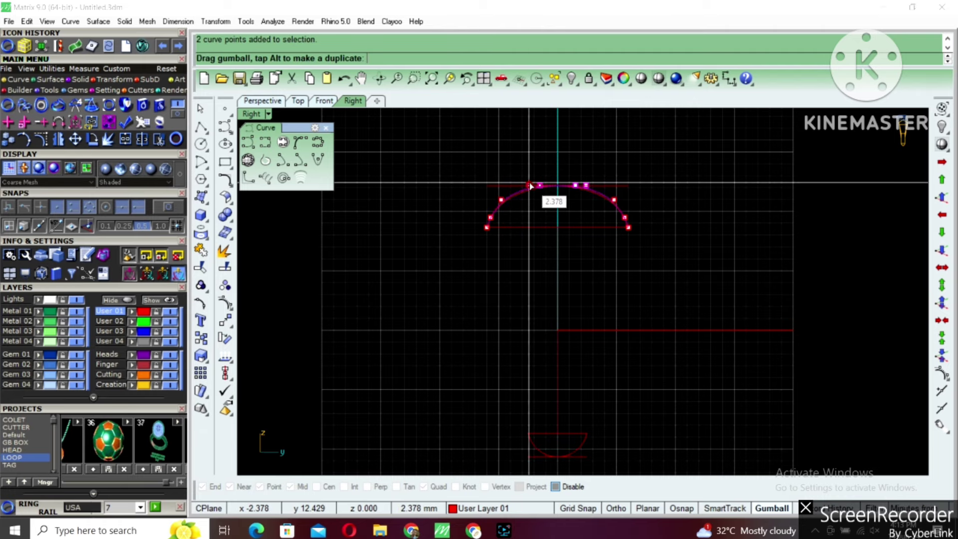
click(609, 199)
Step: Rebuild the dome curve again and redisplay its control points
key(Down)
text(r)
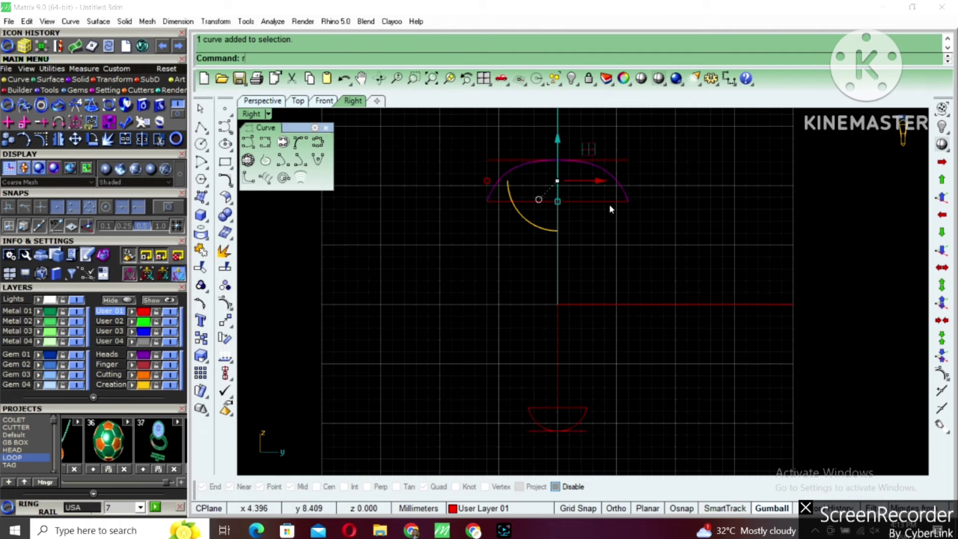
key(Return)
key(Up)
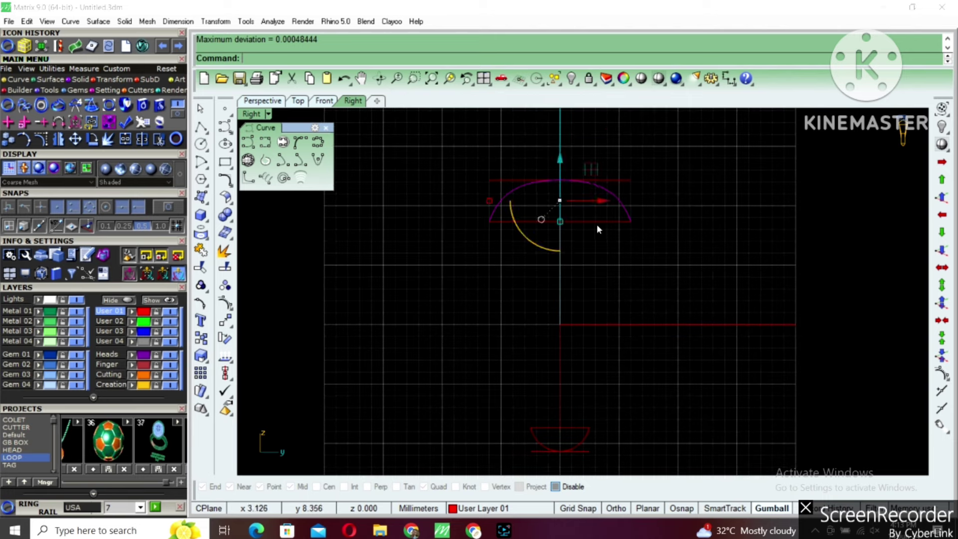
key(F10)
scroll(546, 199, up, 3)
Step: Move a matching pair of upper control points outward, then select the lower notch profile
click(502, 199)
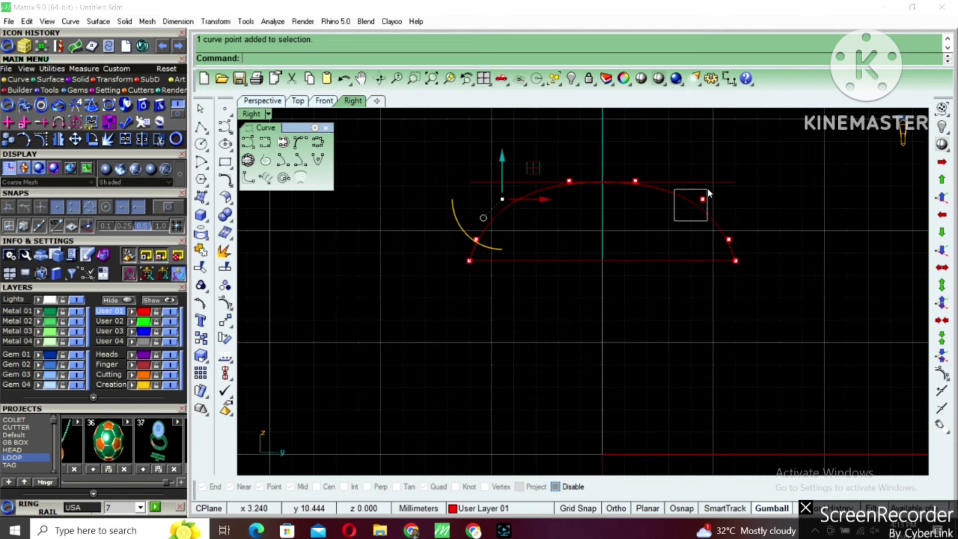
shift+drag(709, 192, 707, 192)
drag(503, 200, 531, 214)
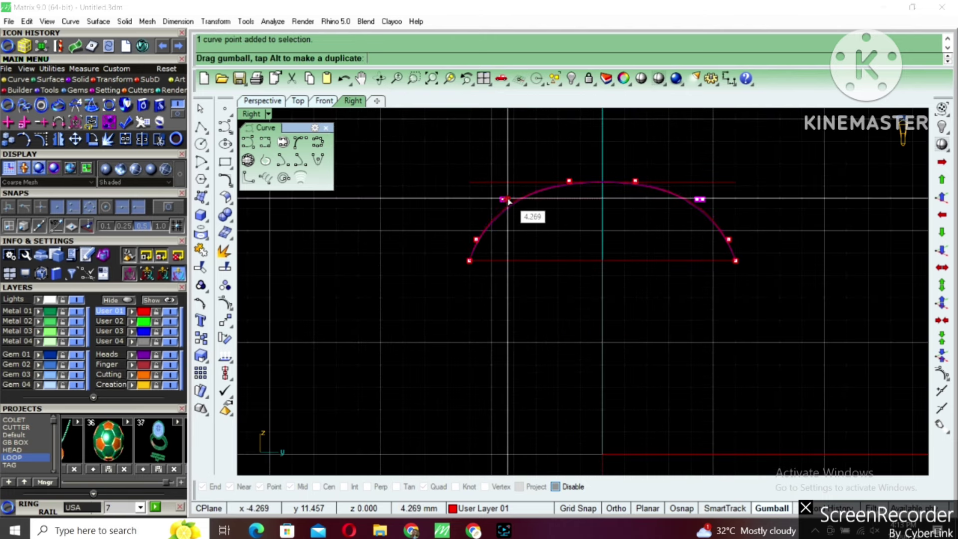
scroll(542, 214, down, 2)
click(640, 219)
scroll(609, 317, down, 3)
text(re)
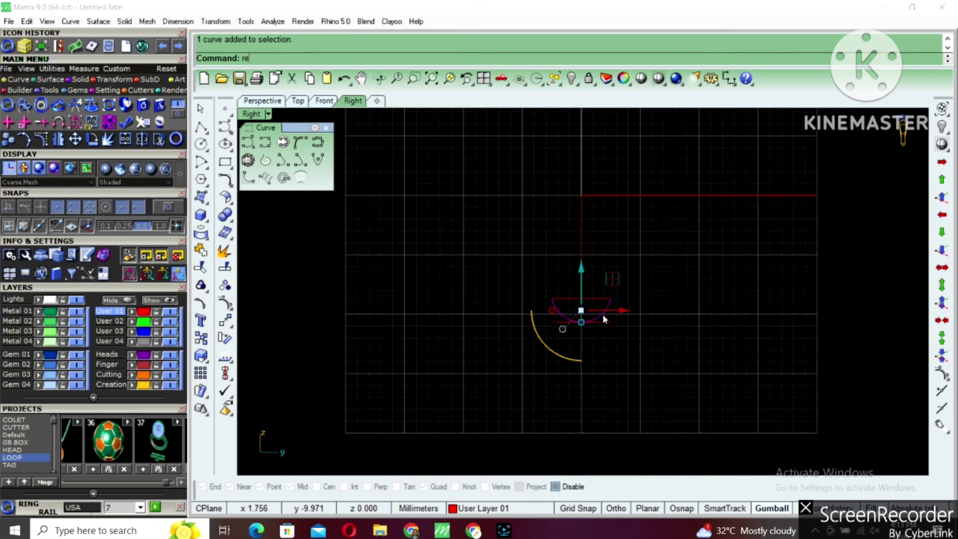
Step: Rebuild the lower notch curve, accepting the Rebuild settings
text(build)
key(Return)
click(657, 410)
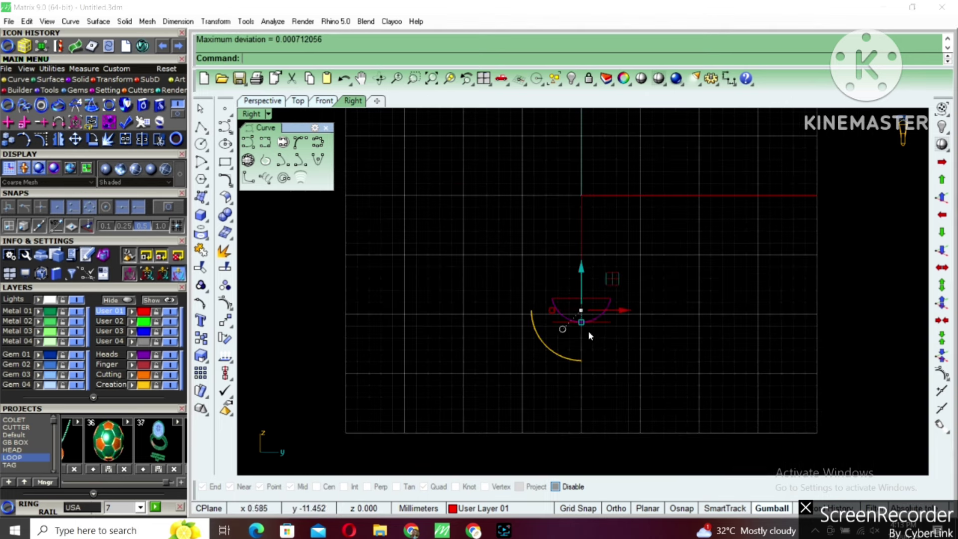
Step: Show the curve's control points and drag the upper and lower point pairs outward into a rounder bowl
scroll(561, 313, up, 2)
key(F10)
scroll(514, 309, up, 3)
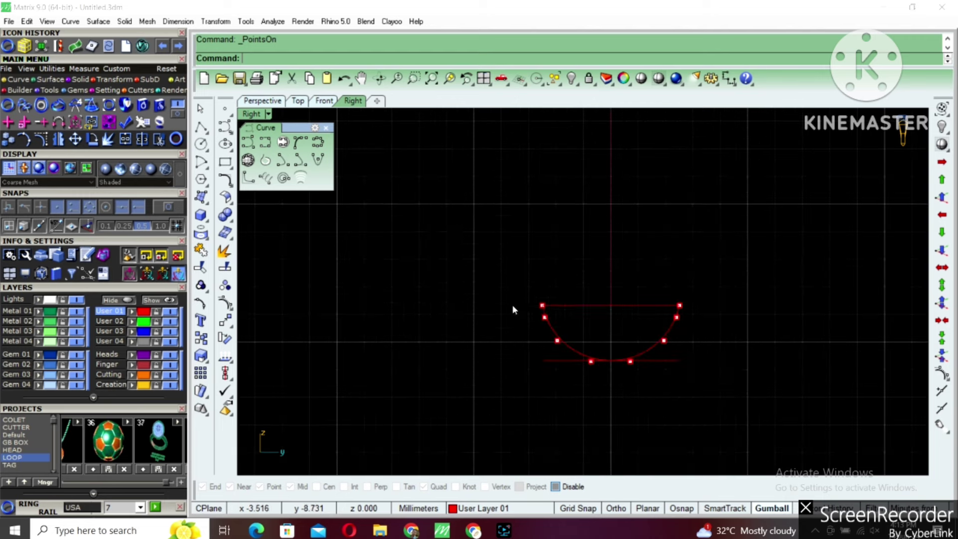
drag(616, 316, 617, 317)
scroll(516, 310, up, 2)
drag(499, 306, 780, 336)
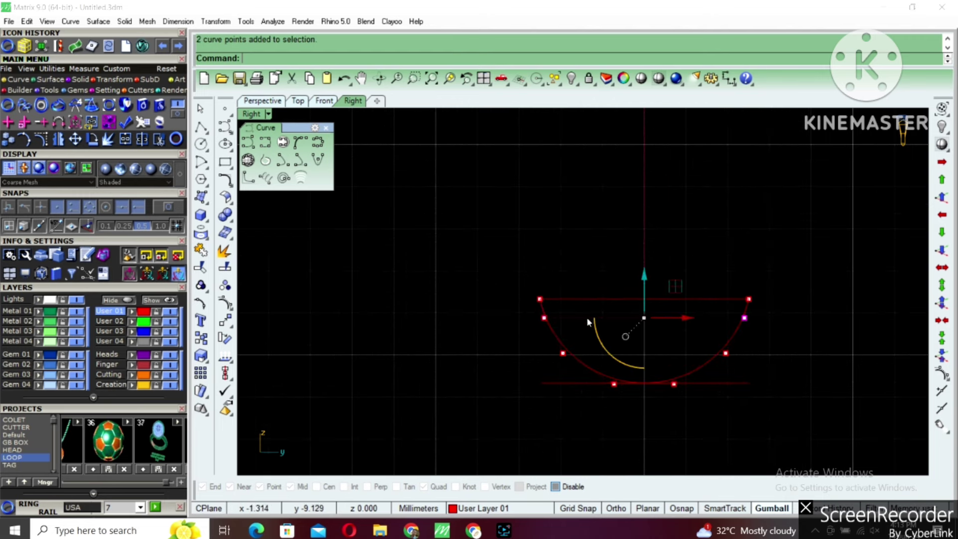
drag(546, 321, 758, 367)
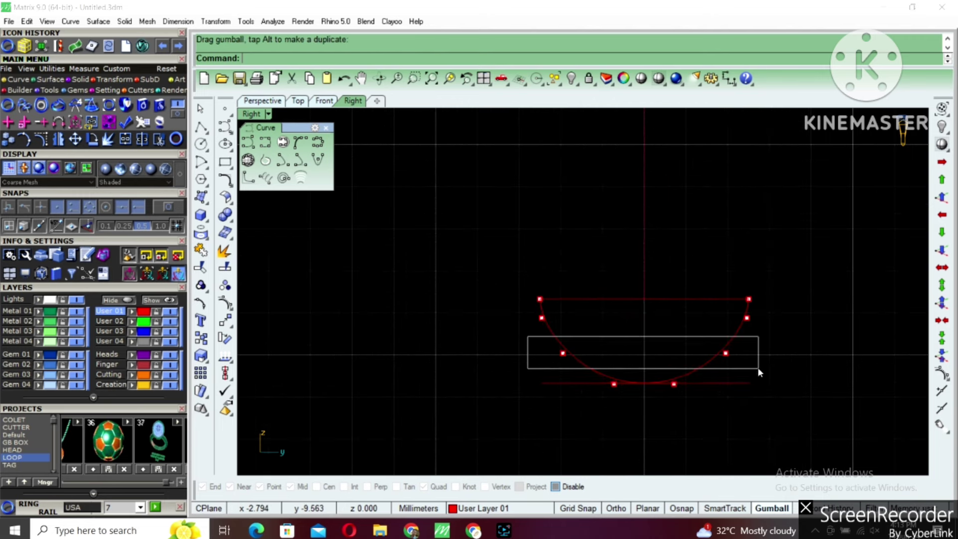
drag(562, 355, 566, 359)
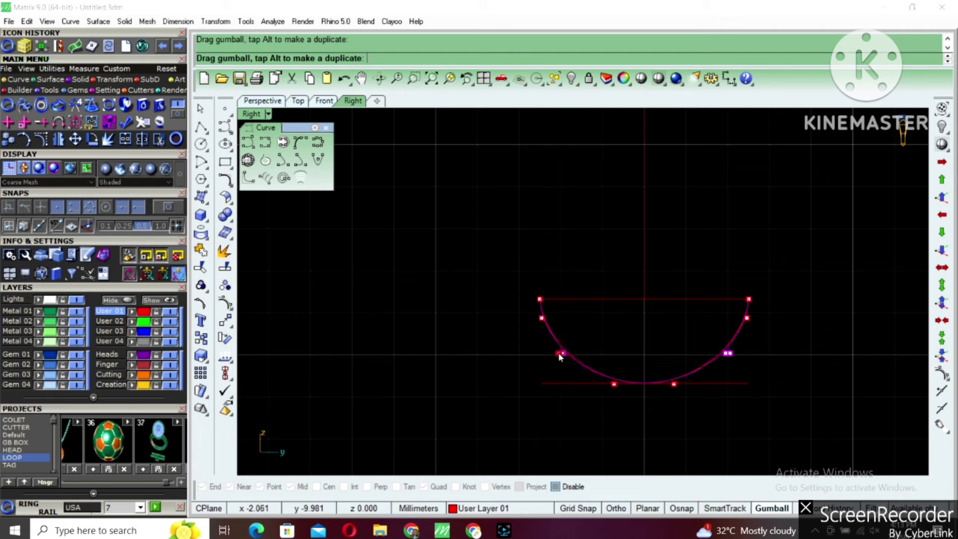
scroll(611, 348, down, 5)
Step: Sweep1 the domed profile along the ellipse rail with Closed sweep enabled, in a maximized Perspective view
double_click(250, 114)
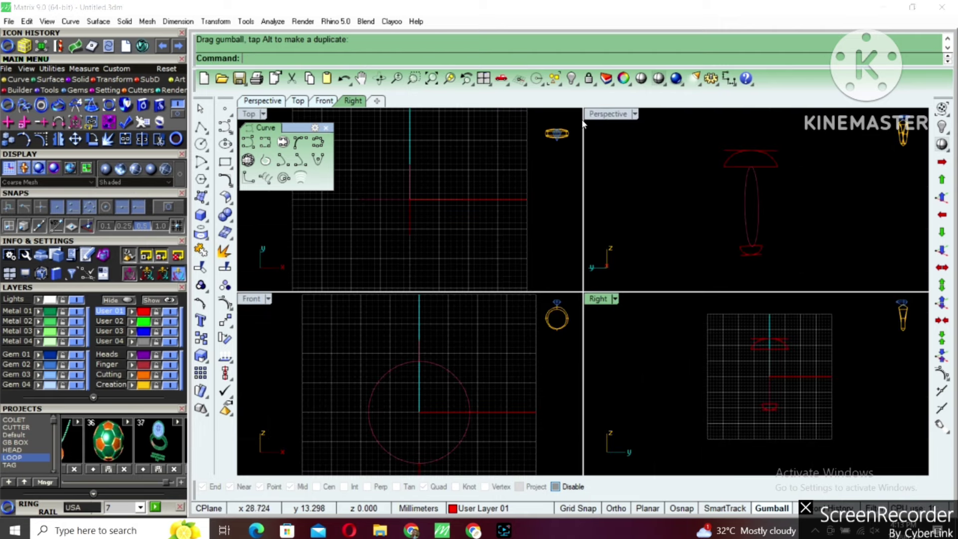
double_click(603, 115)
mouse_move(610, 178)
right_down()
mouse_move(631, 247)
mouse_move(655, 267)
right_up()
text(sweep1)
key(Return)
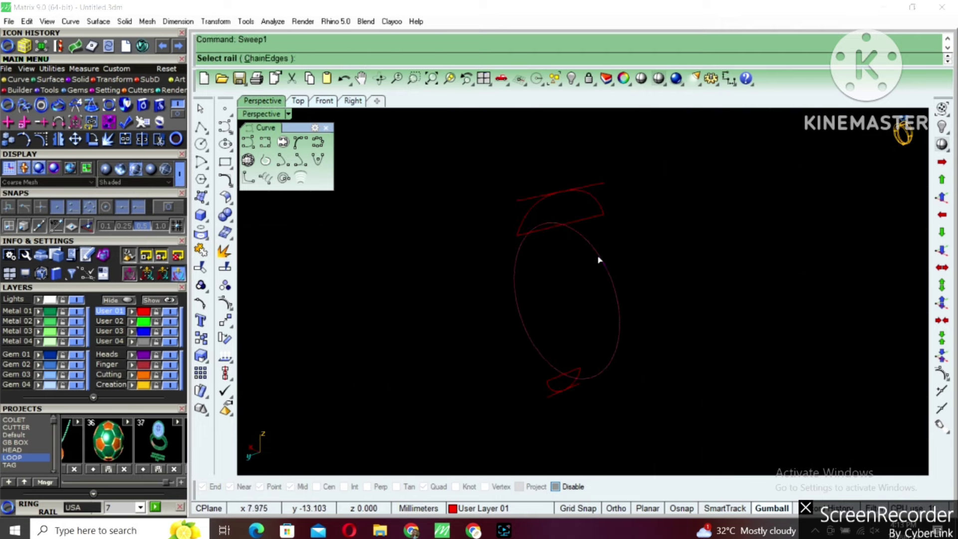
click(598, 256)
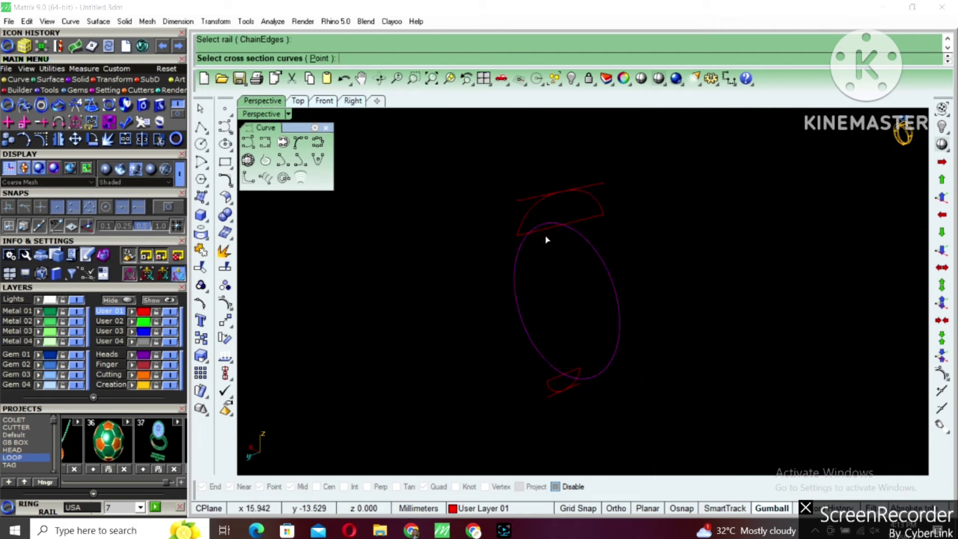
click(553, 392)
key(Return)
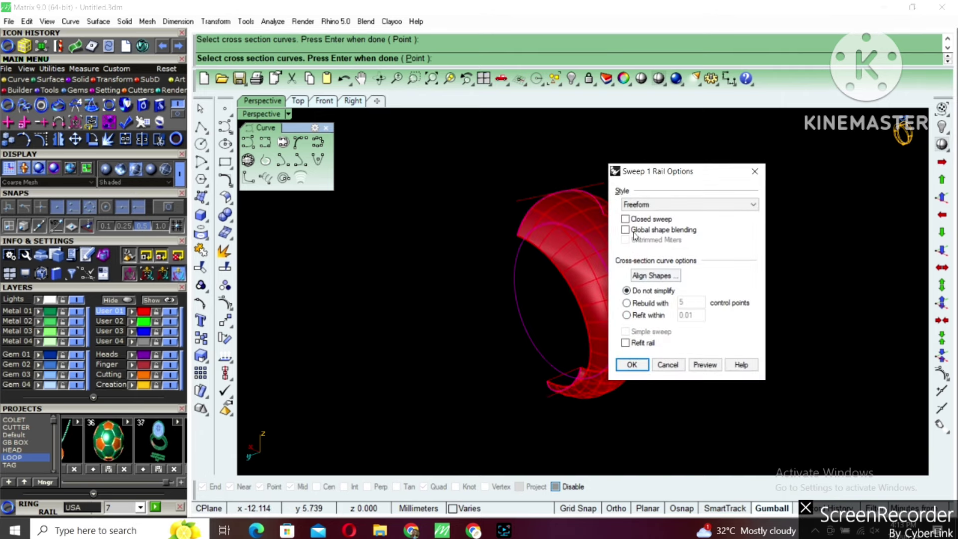
click(629, 220)
click(642, 365)
text(SEA)
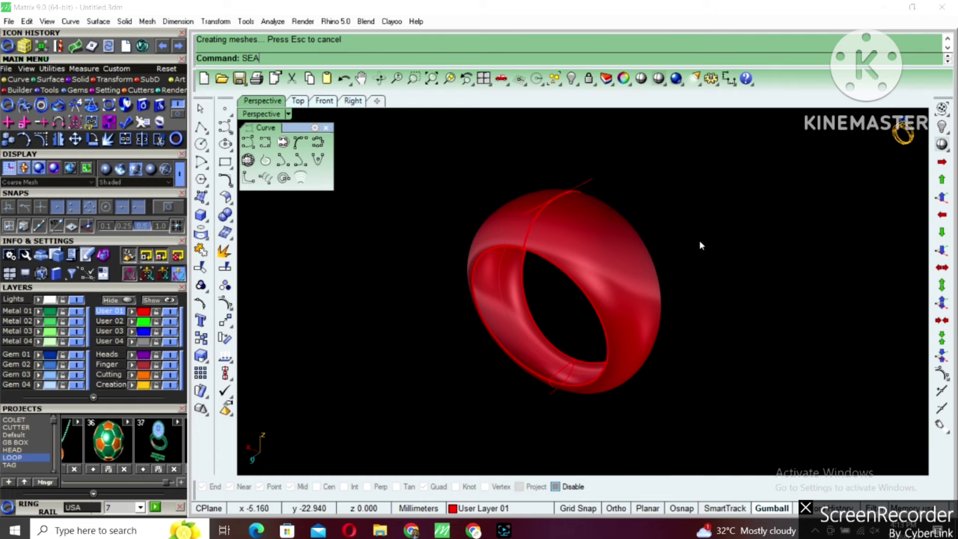
Step: Move the ring surface's seam to the bottom Quad snap point with SrfSeam
text(M)
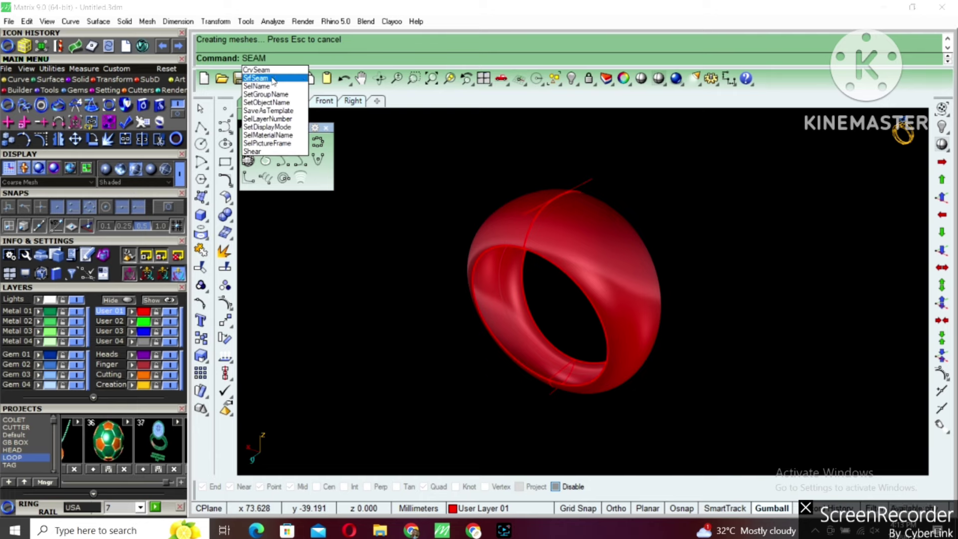
key(Return)
click(574, 231)
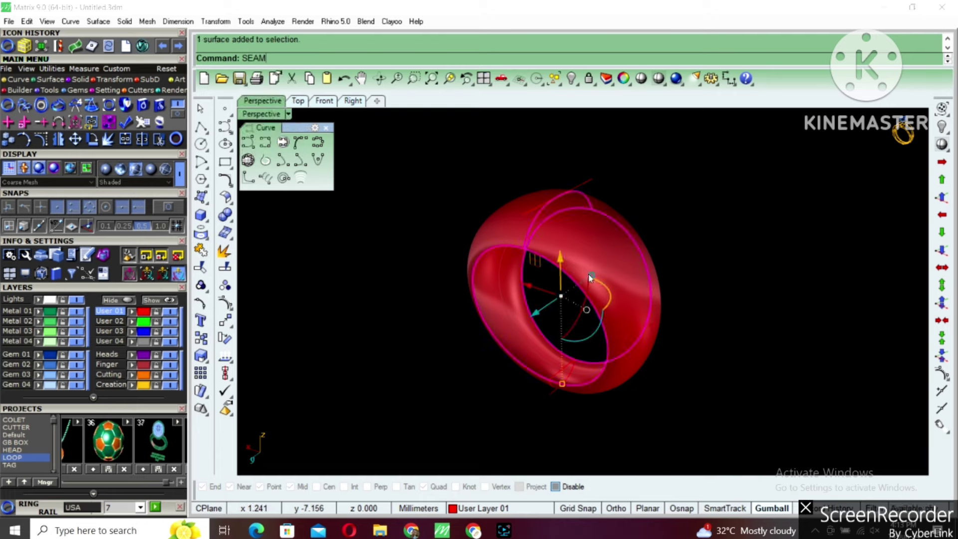
key(Return)
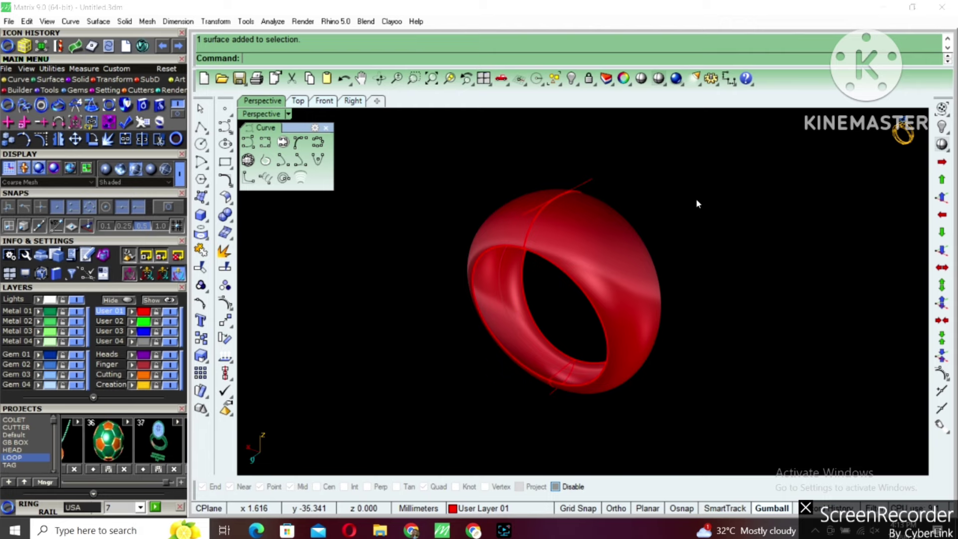
text(SEAM)
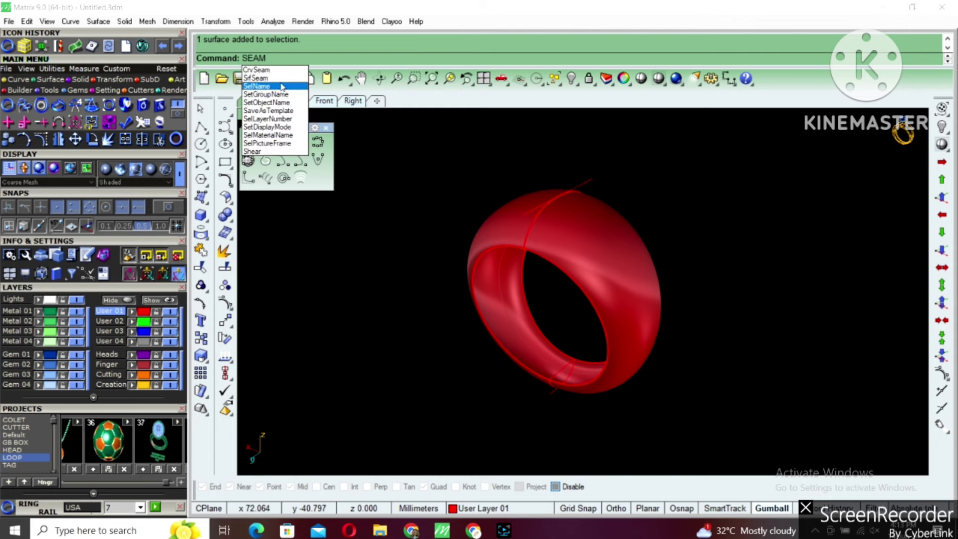
key(Return)
click(593, 247)
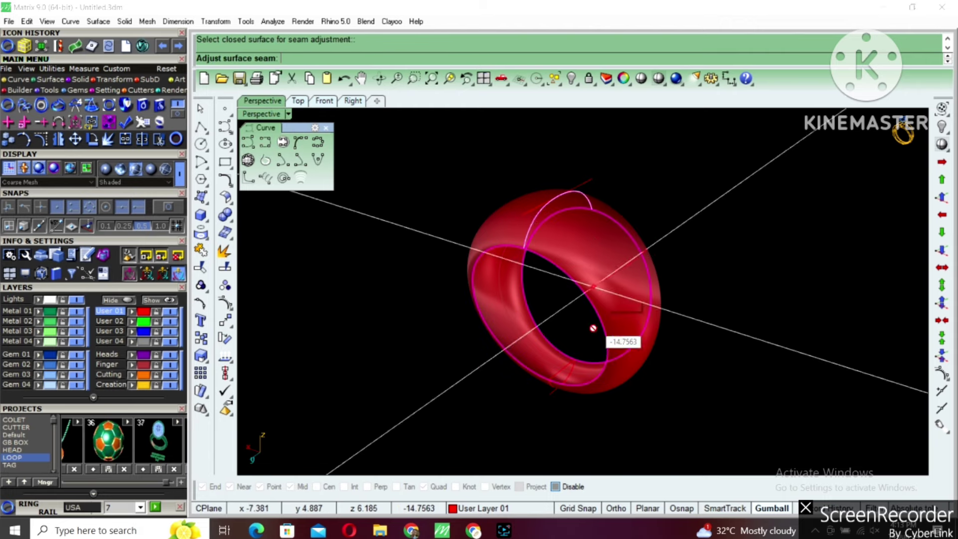
click(560, 371)
text(p)
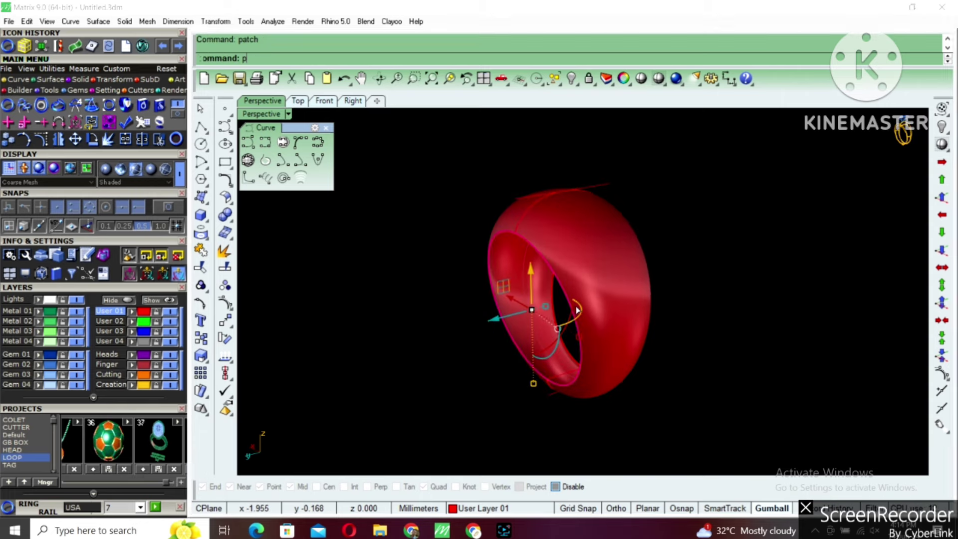
Step: Run Patch to fill the ring's opening
text(atch)
key(Return)
key(Delete)
mouse_move(577, 311)
right_down()
mouse_move(538, 307)
mouse_move(597, 286)
right_up()
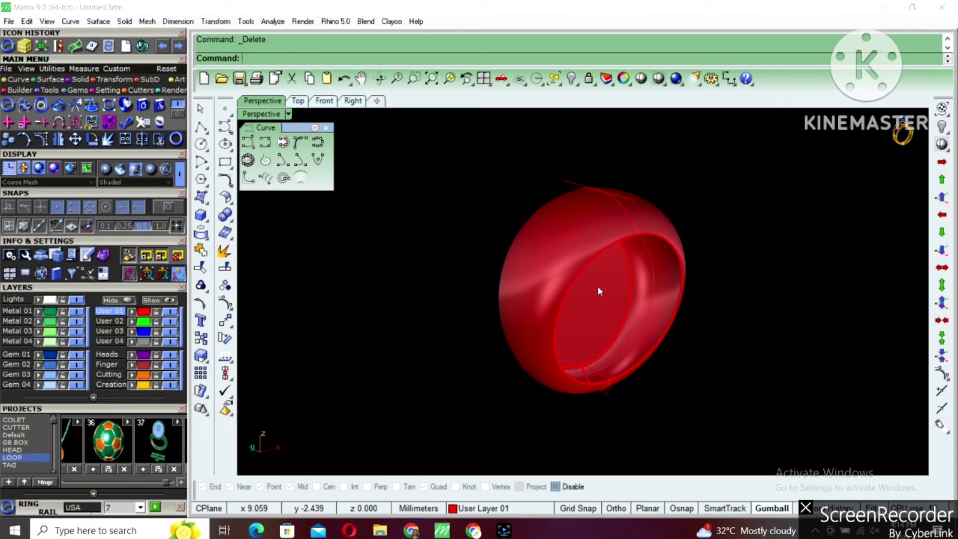
Step: Duplicate the inner rim edge and patch the copied curve
right_click(599, 291)
click(639, 239)
right_click(646, 241)
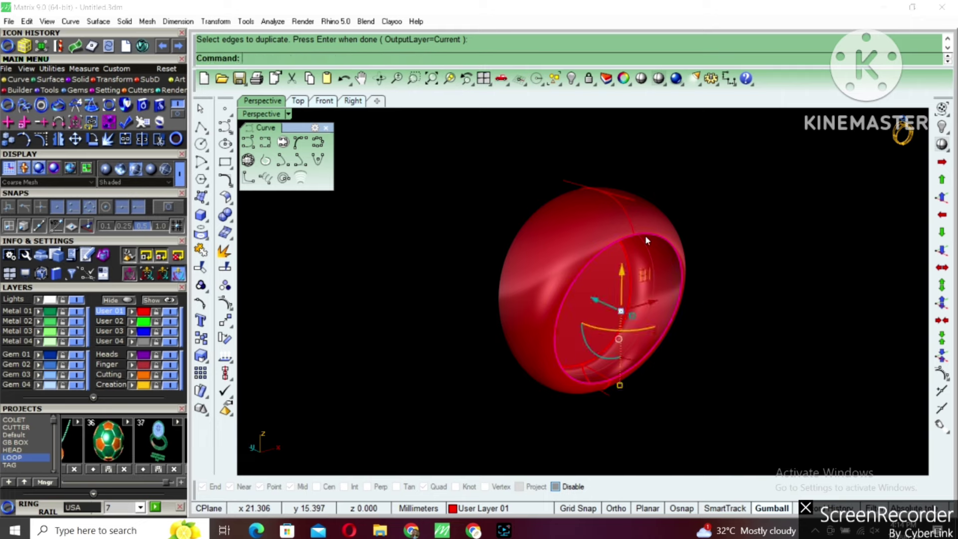
text(patch)
key(Return)
key(Delete)
Step: Select the patched surface and run ShowEdges, finding 3 edges with 2 naked
right_drag(627, 272, 759, 256)
drag(762, 270, 384, 383)
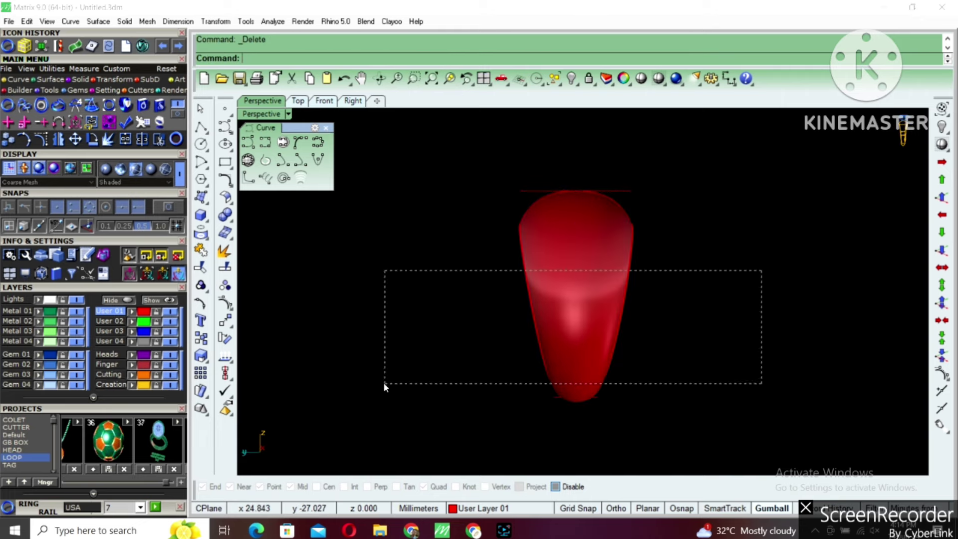
right_drag(384, 384, 515, 355)
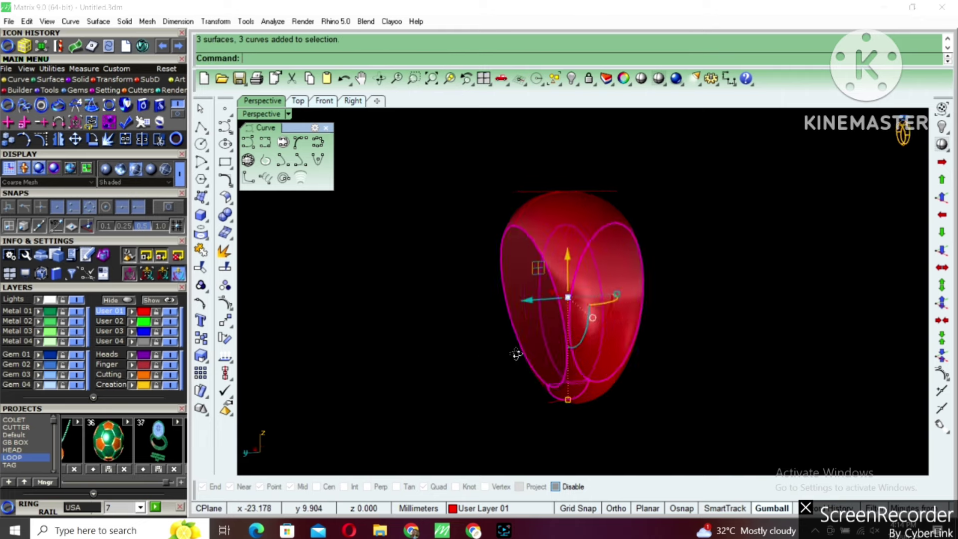
click(534, 271)
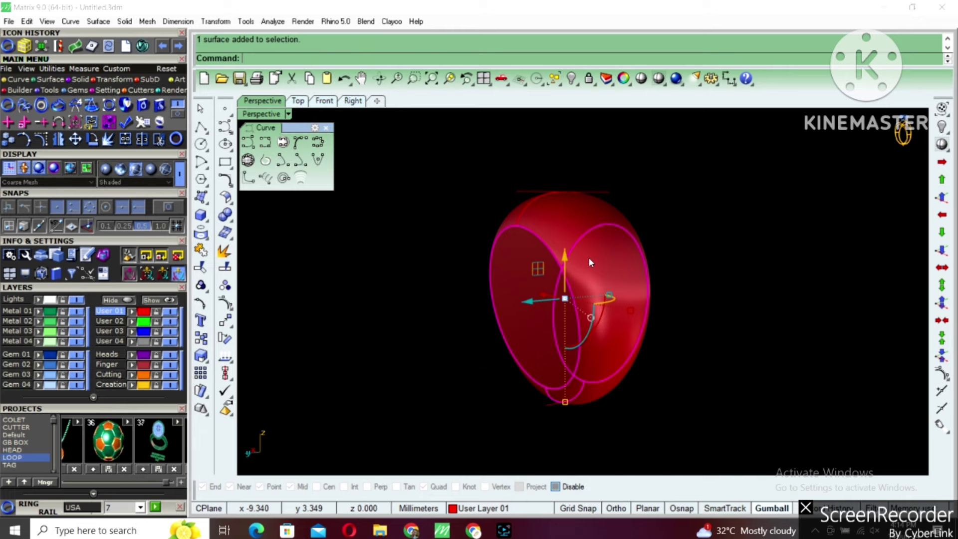
text(ShowEdges)
key(Return)
mouse_move(588, 258)
right_down()
mouse_move(654, 273)
mouse_move(639, 305)
mouse_move(626, 306)
right_up()
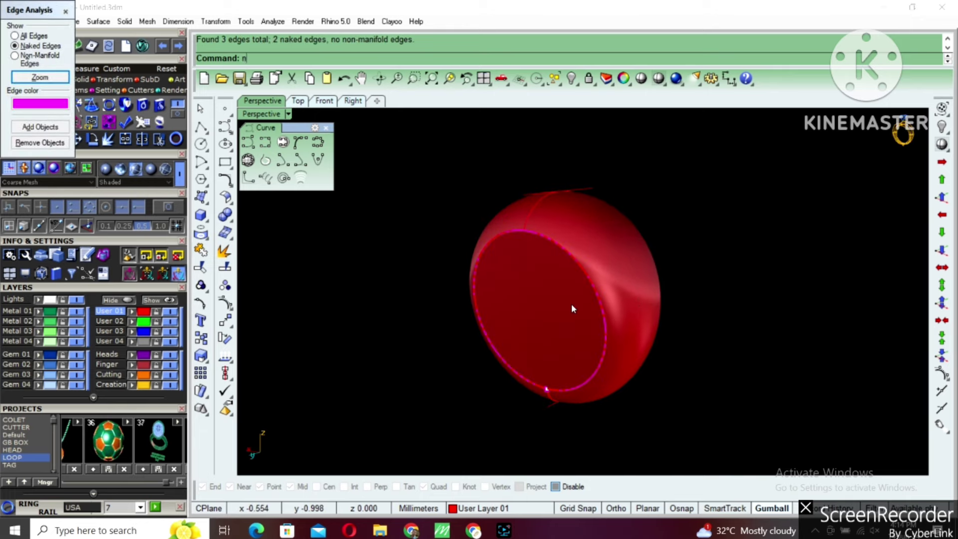
Step: Join the first pair of naked edges with JoinEdge
key(Return)
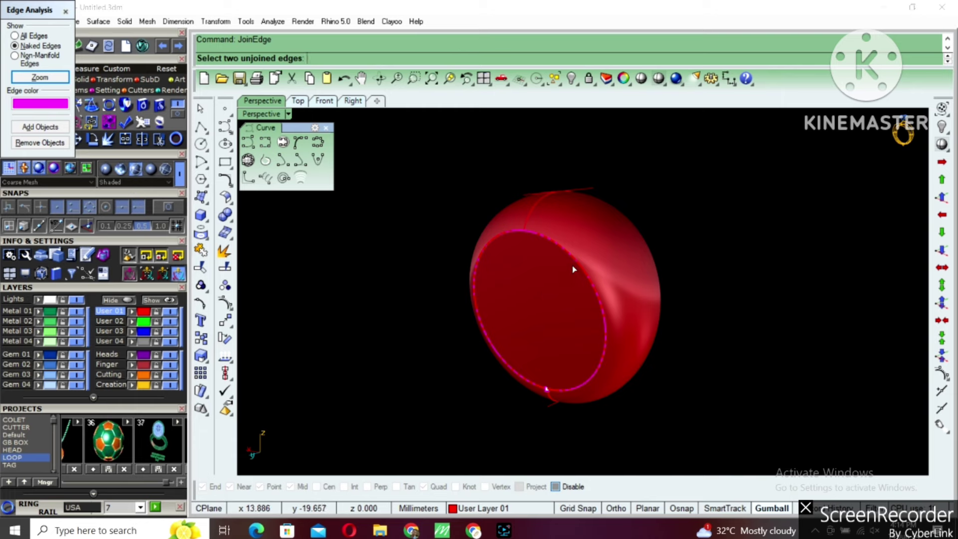
click(573, 269)
click(557, 386)
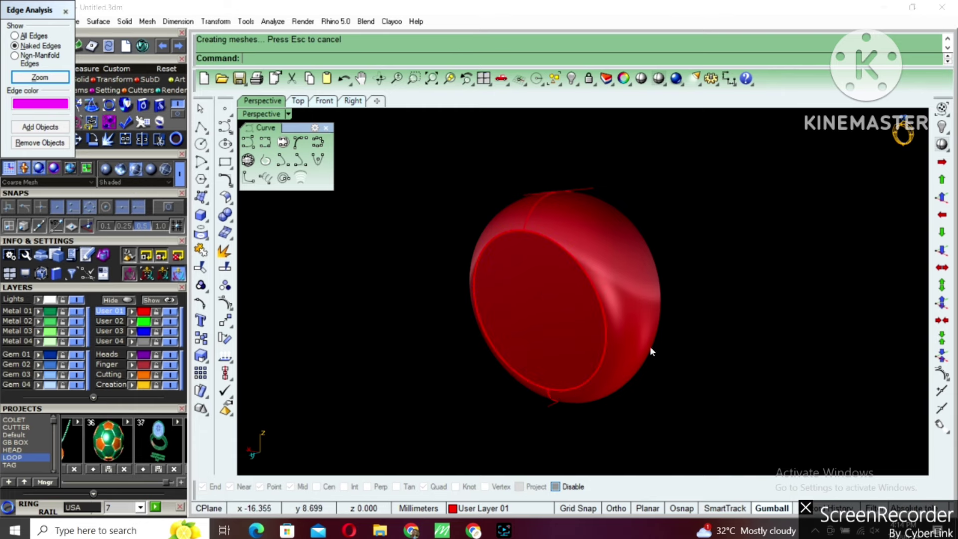
right_drag(649, 346, 612, 282)
Step: Select the ring objects and re-run the naked edge analysis
key(Return)
click(618, 284)
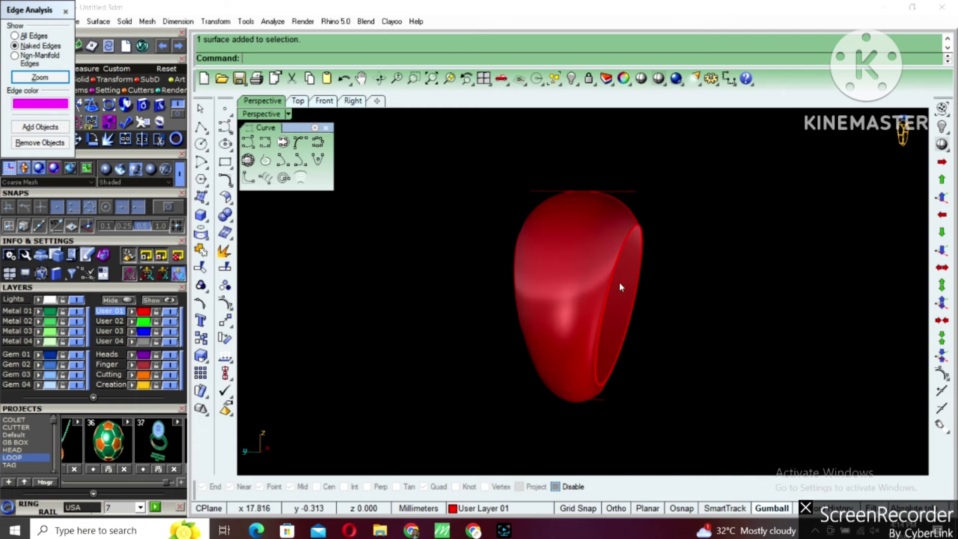
drag(706, 246, 449, 293)
key(Return)
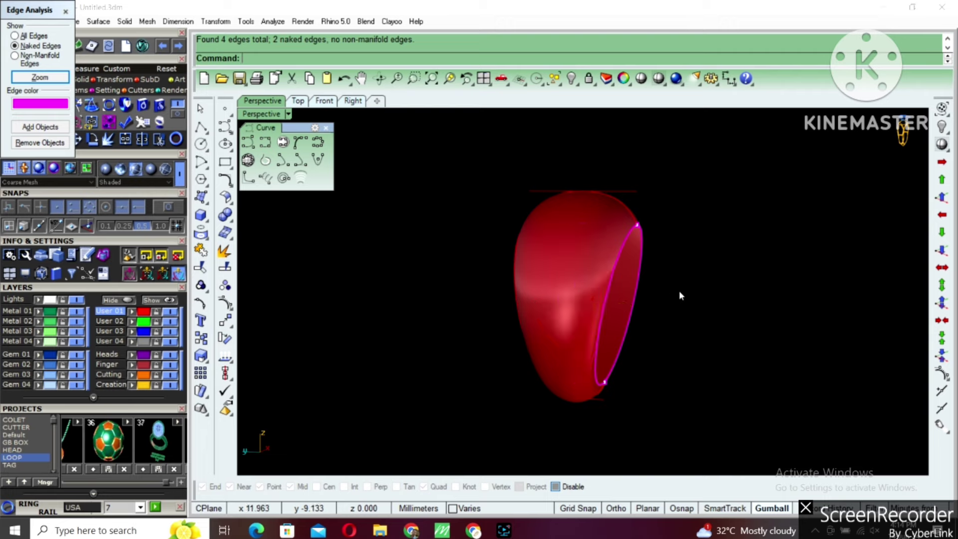
right_drag(679, 295, 615, 304)
Step: Try joining the remaining naked rim edge, then undo that join
key(Return)
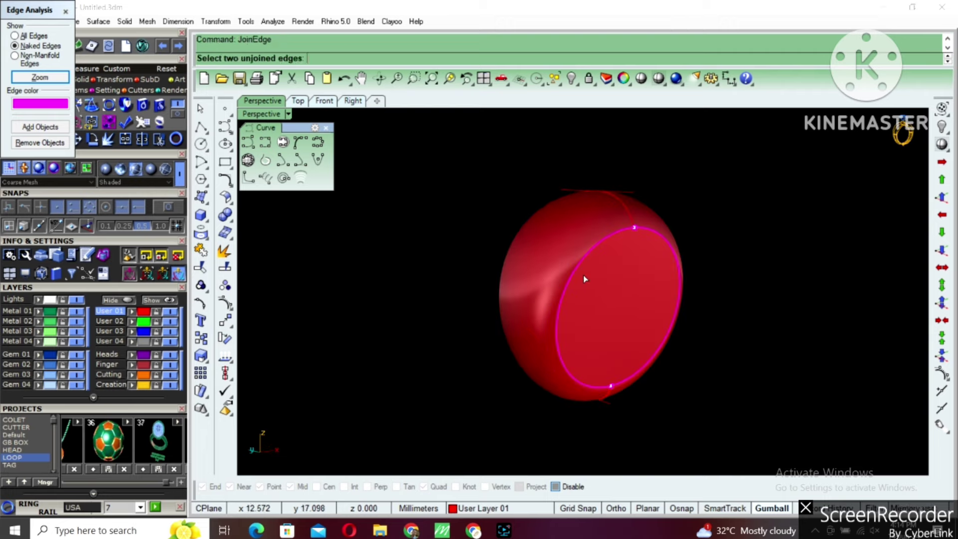
click(579, 265)
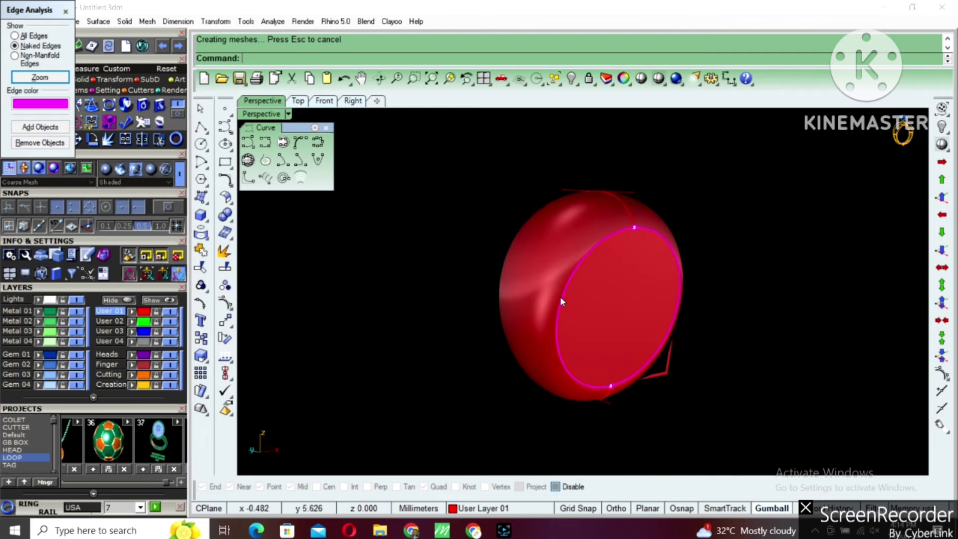
mouse_move(559, 301)
right_down()
mouse_move(780, 250)
mouse_move(612, 303)
right_up()
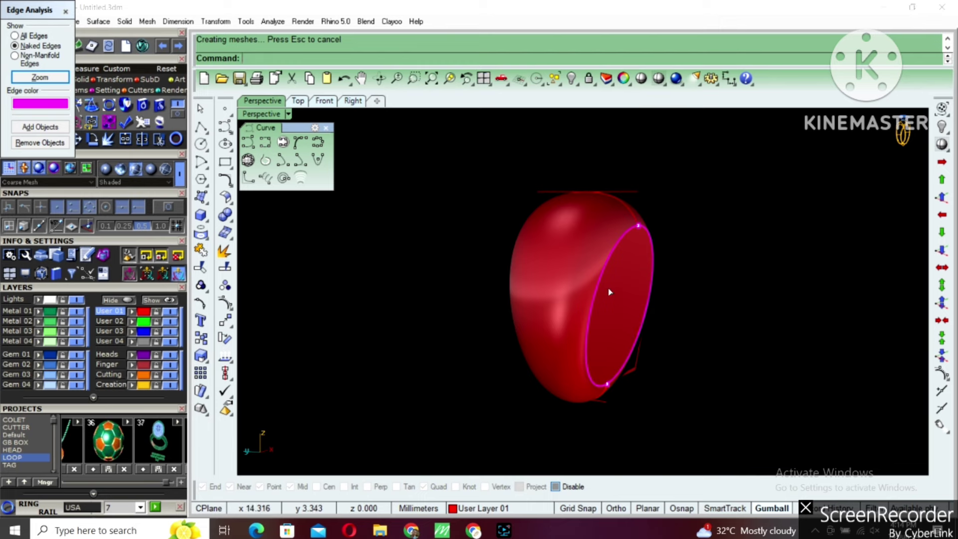
key(ctrl+z)
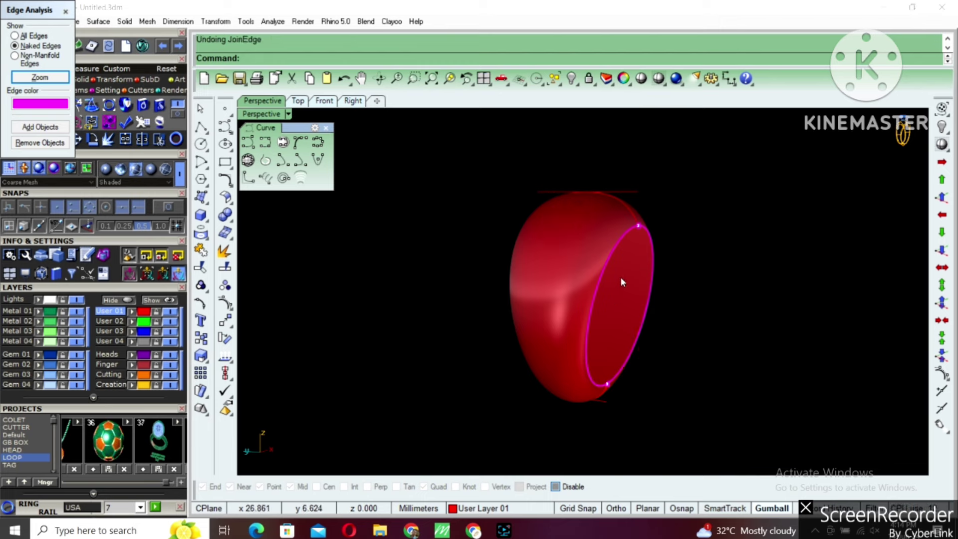
Step: Delete the patch surface and hide the ring polysurface
click(633, 313)
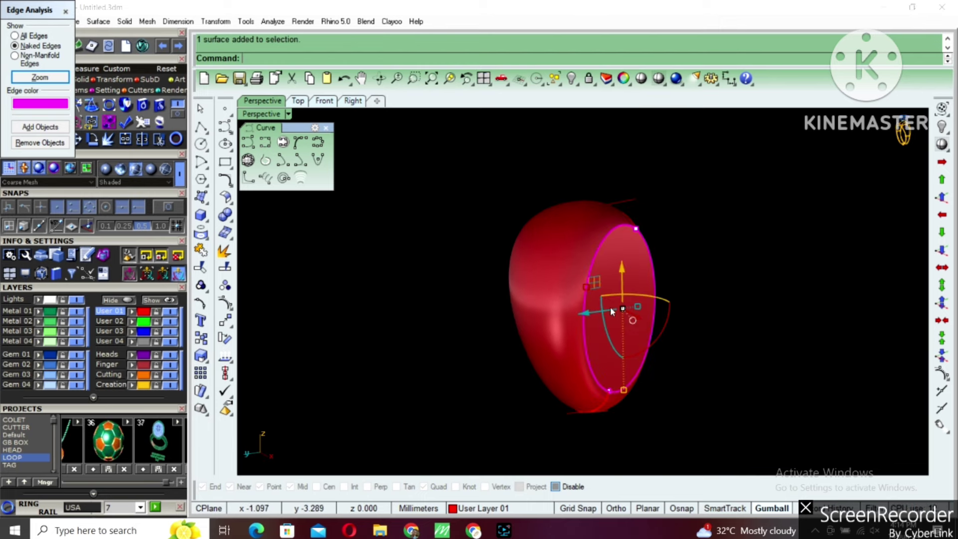
key(Delete)
mouse_move(609, 307)
right_down()
mouse_move(693, 282)
mouse_move(804, 306)
right_up()
click(536, 352)
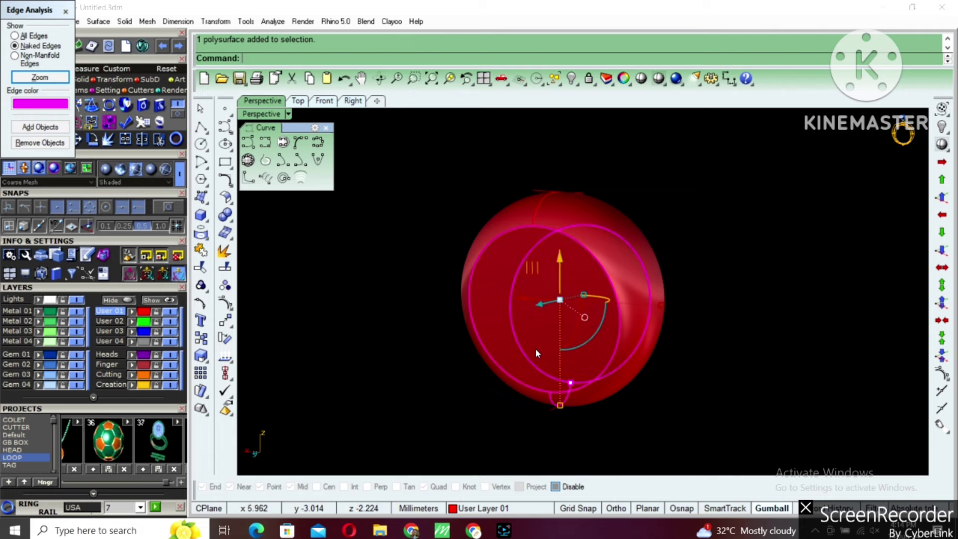
mouse_move(571, 346)
right_down()
mouse_move(535, 358)
mouse_move(512, 345)
right_up()
text(de)
key(Return)
Step: Duplicate the inner rim edge of the remaining polysurface with DupEdge
drag(469, 370, 470, 370)
mouse_move(470, 370)
right_down()
mouse_move(555, 358)
mouse_move(611, 389)
right_up()
scroll(579, 316, up, 3)
scroll(614, 400, up, 4)
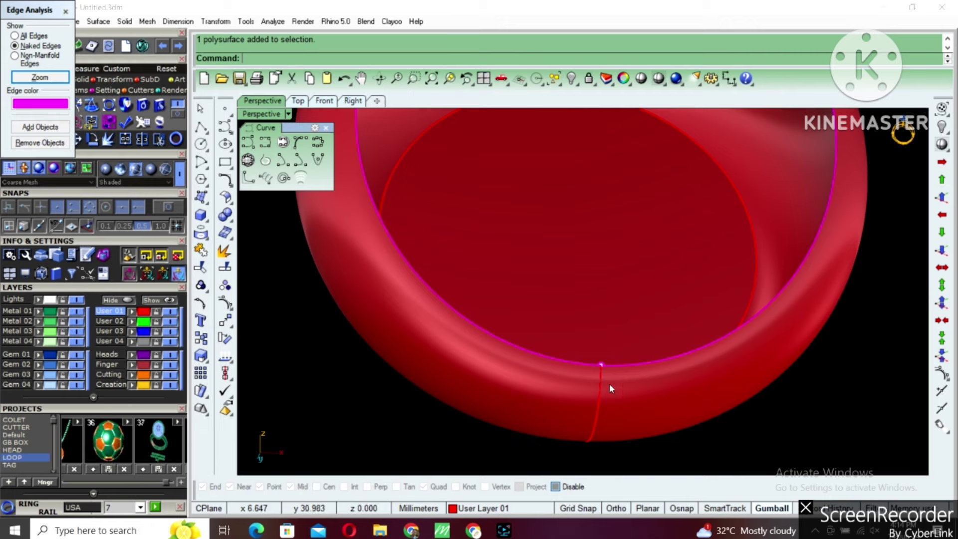
scroll(609, 384, down, 2)
text(dupedge)
key(Return)
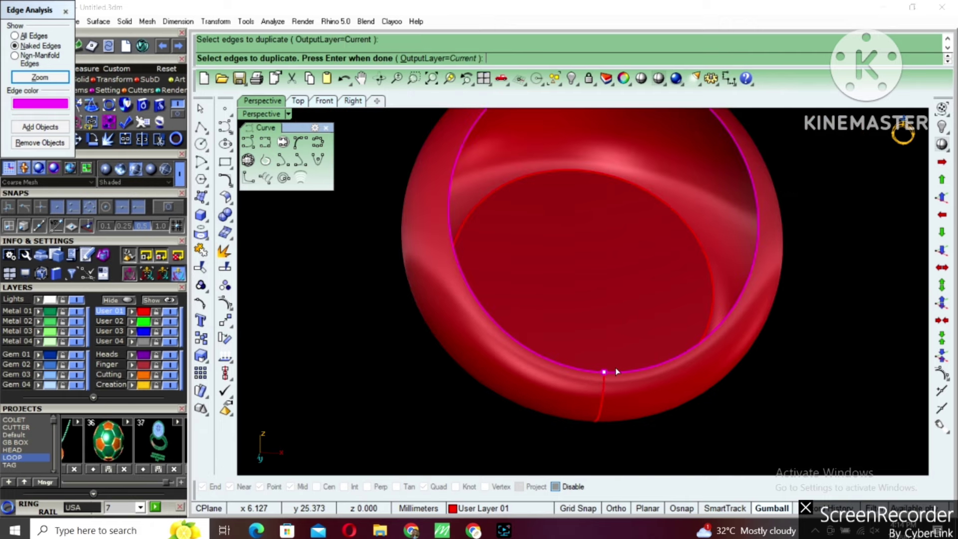
click(615, 373)
scroll(615, 373, down, 2)
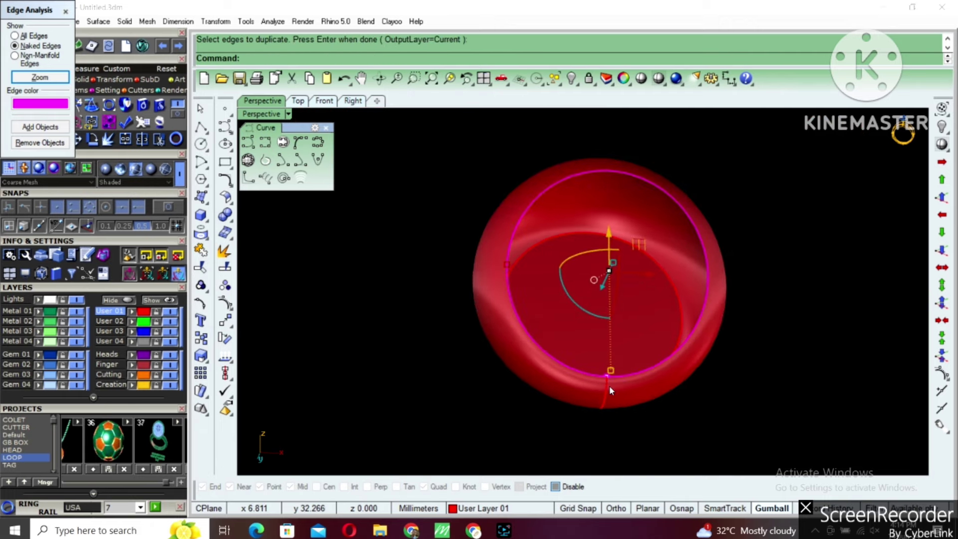
key(Return)
Step: Patch the copied rim curve and join the patch and ring into one object
text(patch)
key(Return)
drag(792, 249, 434, 403)
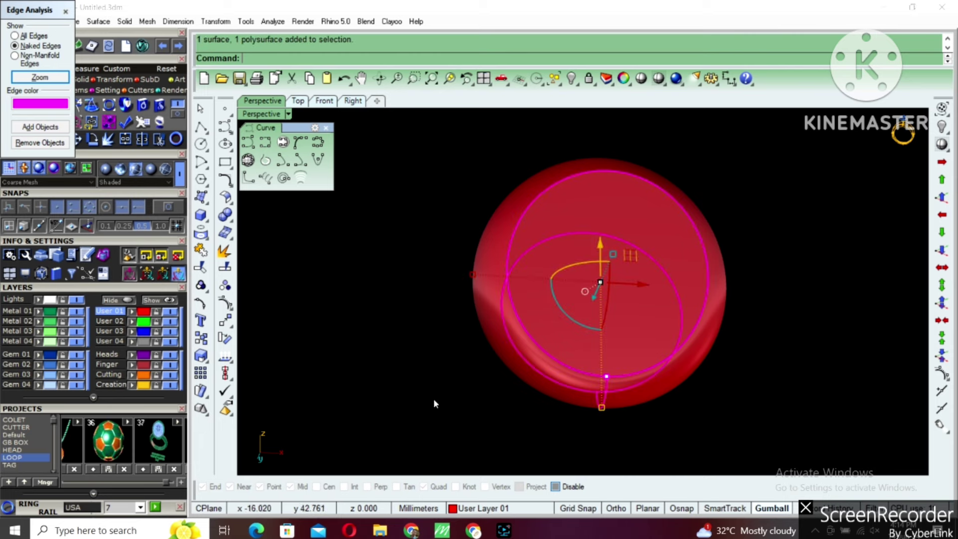
key(ctrl+j)
key(Escape)
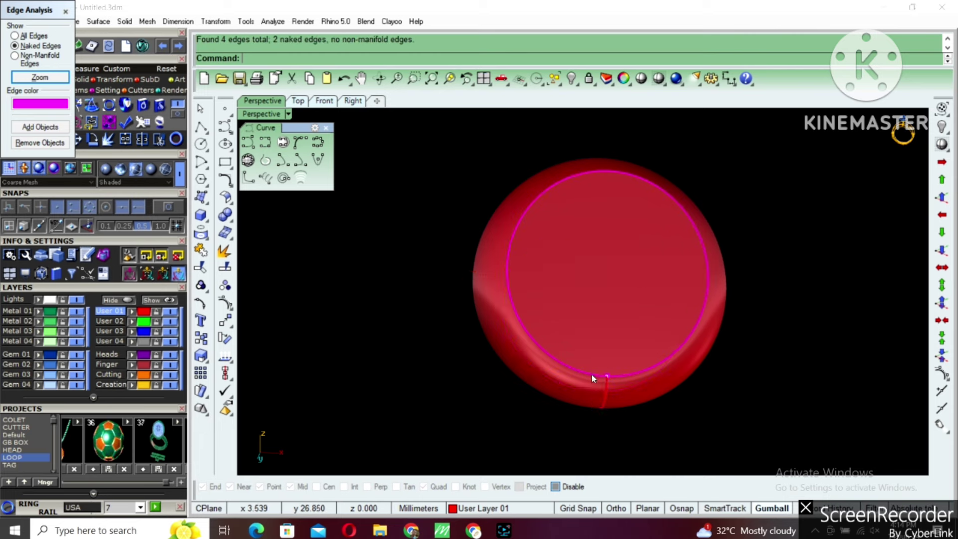
Step: Close the gap by joining the two open edges with JoinEdge
text(joinedge)
key(Return)
click(580, 376)
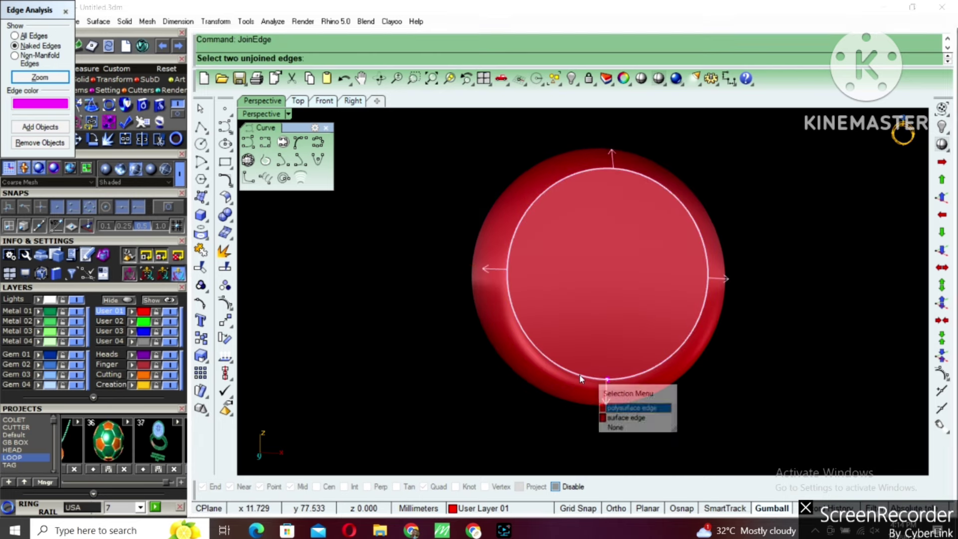
click(579, 374)
Step: Assign the joined shell to the green Metal 01 layer
mouse_move(579, 373)
right_down()
mouse_move(538, 305)
mouse_move(815, 331)
right_up()
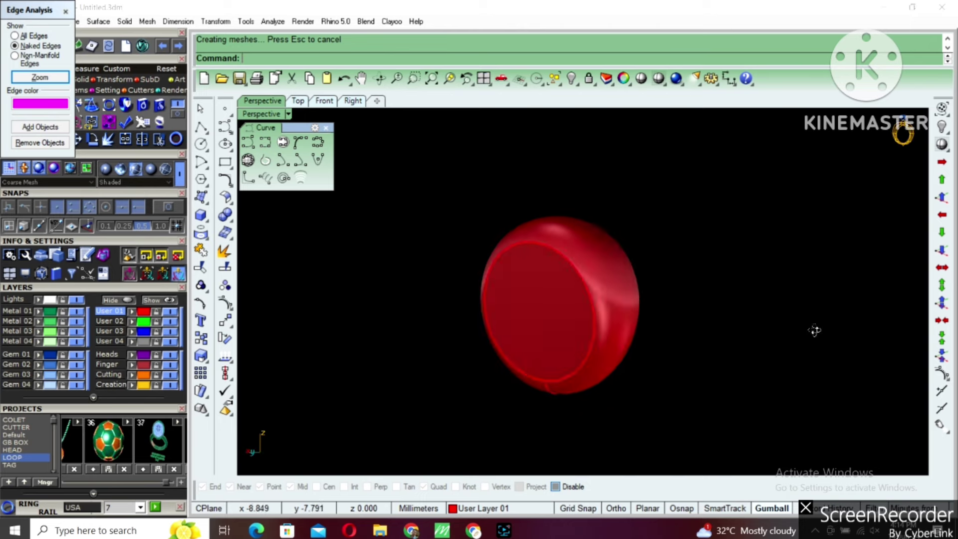
click(552, 306)
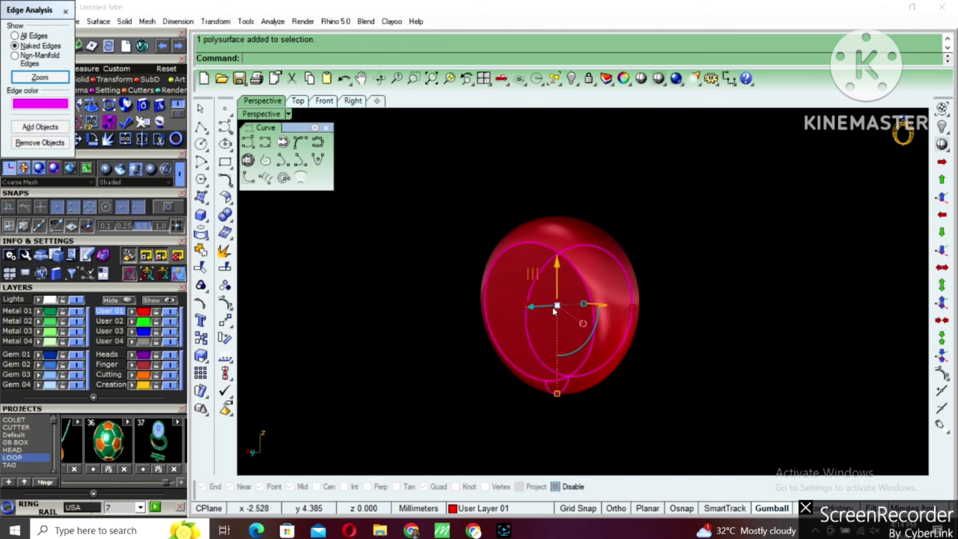
click(41, 312)
click(607, 296)
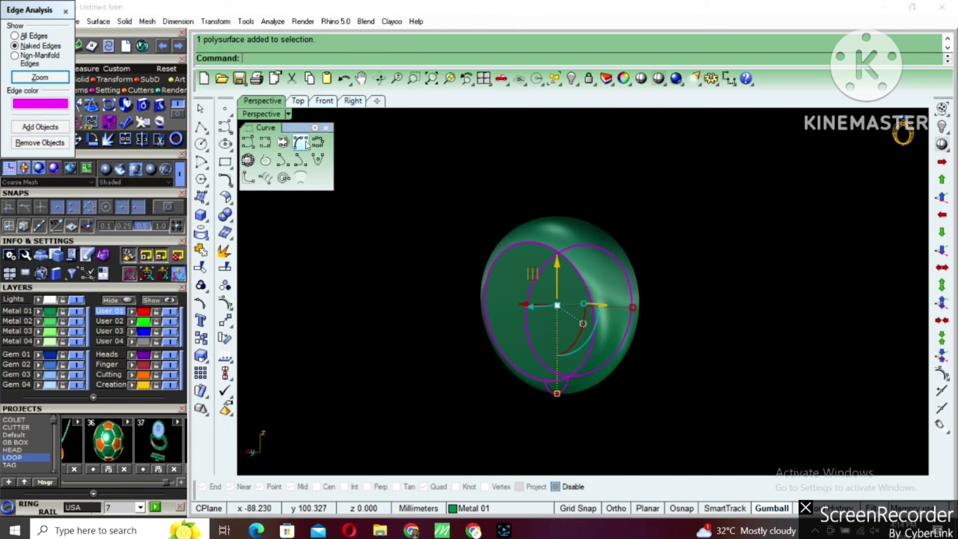
Step: Restore the four-viewport layout, shade the Top view and reselect the green shell
double_click(256, 115)
right_drag(460, 283, 466, 266)
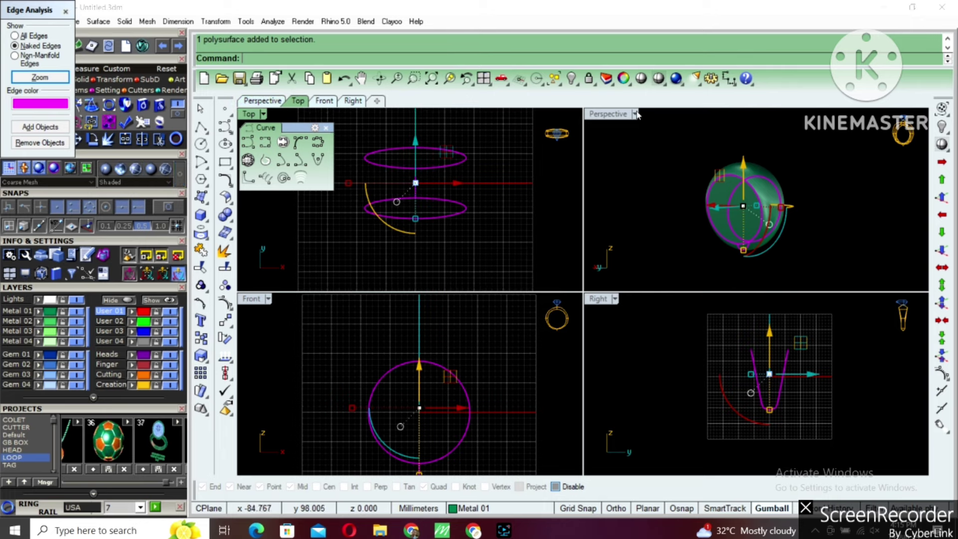
click(657, 79)
click(522, 220)
click(435, 181)
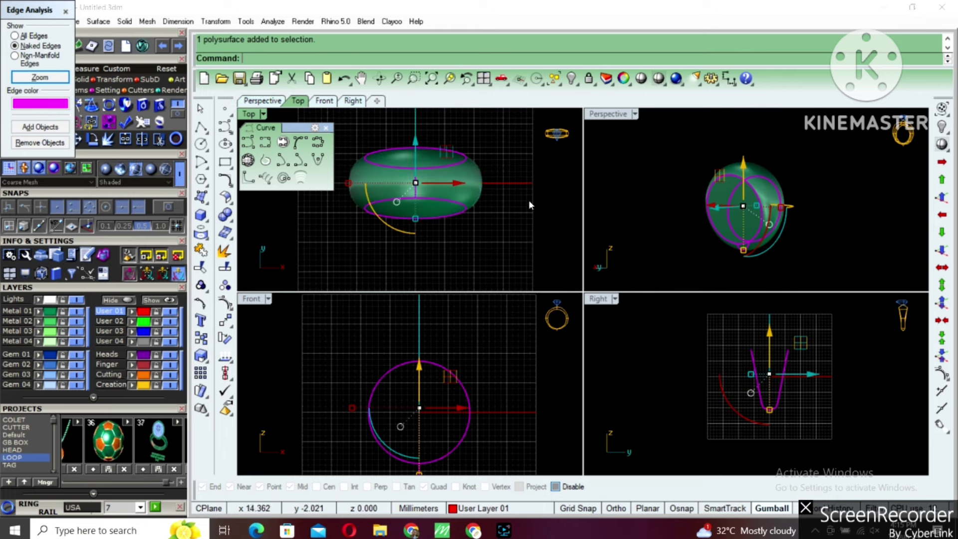
Step: Unhide a chosen hidden curve with Show Selected, then reselect the green shell
key(ctrl+shift+h)
scroll(756, 180, up, 3)
click(757, 163)
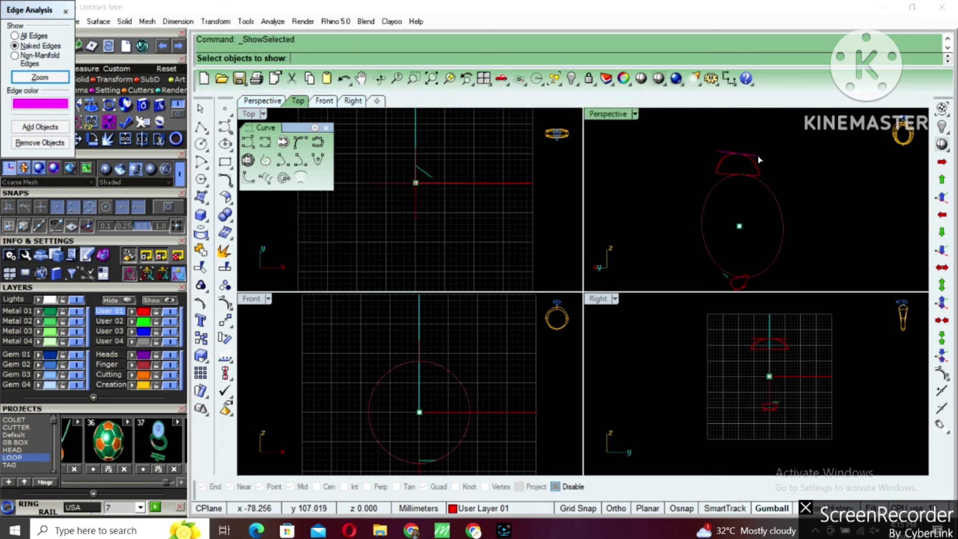
mouse_move(733, 270)
right_down()
mouse_move(727, 228)
mouse_move(745, 252)
right_up()
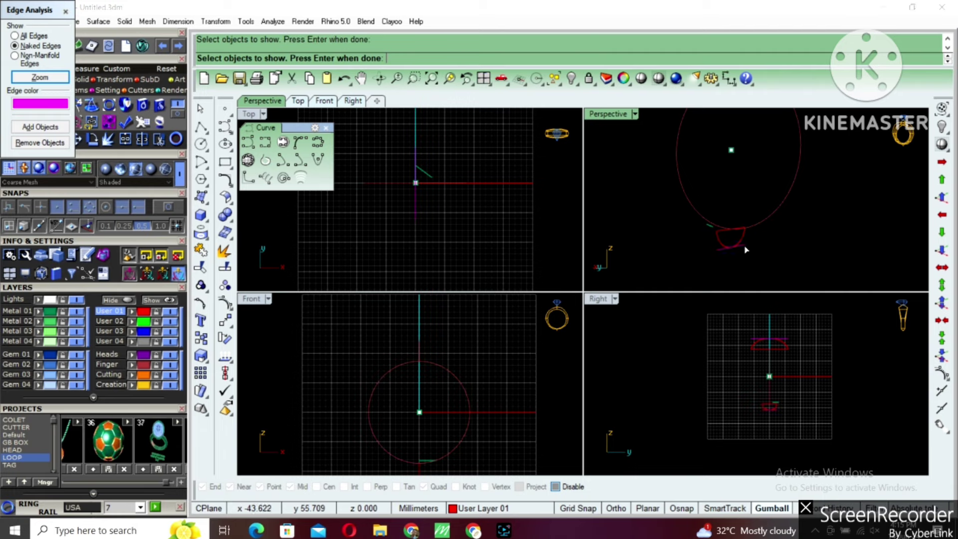
key(Return)
key(Escape)
click(728, 251)
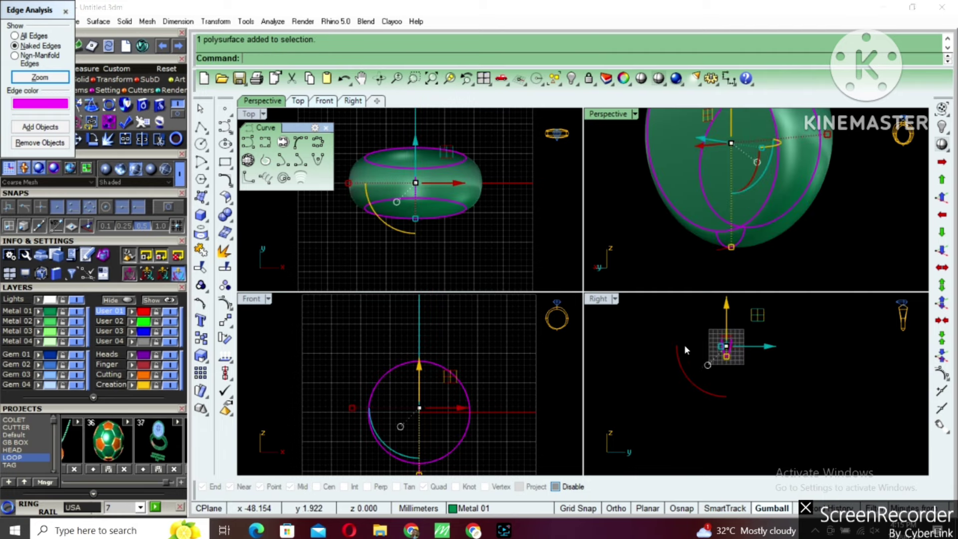
Step: Pan the Right view and maximize the Perspective view
right_drag(684, 349, 678, 393)
scroll(468, 343, down, 4)
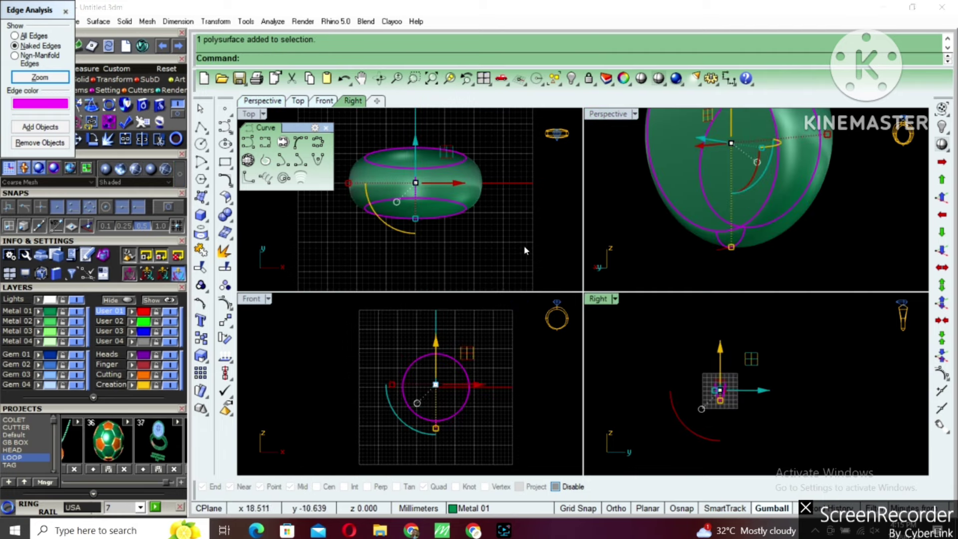
double_click(621, 116)
scroll(605, 265, down, 5)
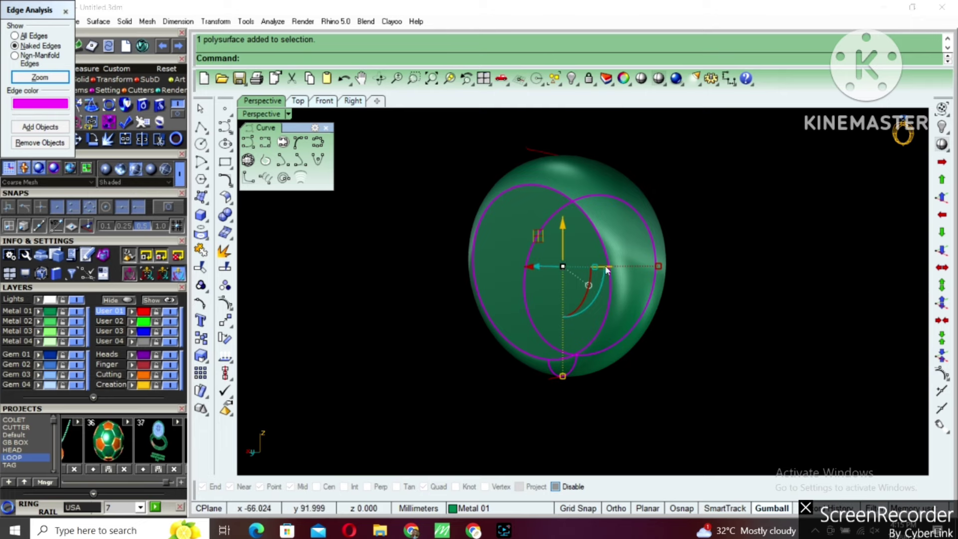
Step: Close edge analysis and Twist the shell 25 degrees about a bottom-to-top vertical axis
click(66, 11)
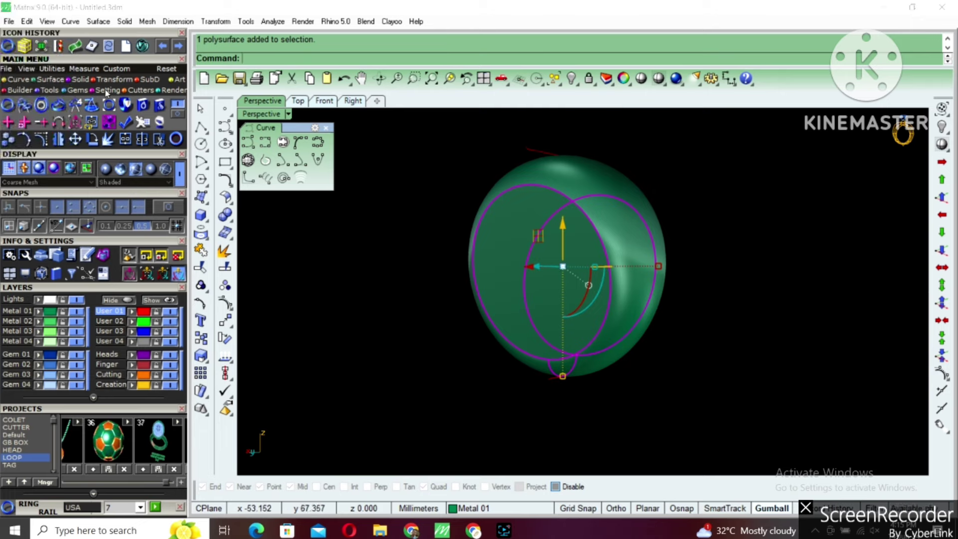
click(107, 79)
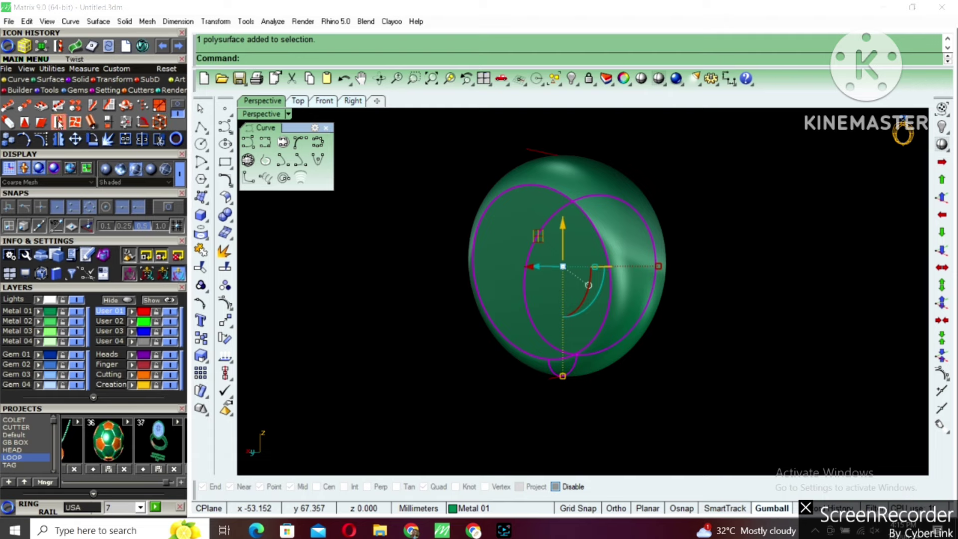
click(58, 122)
click(563, 378)
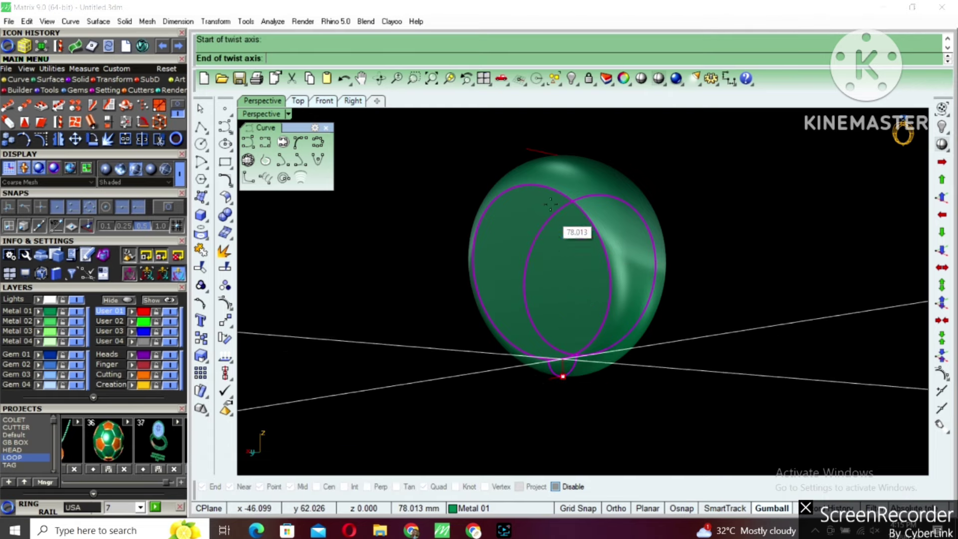
click(561, 155)
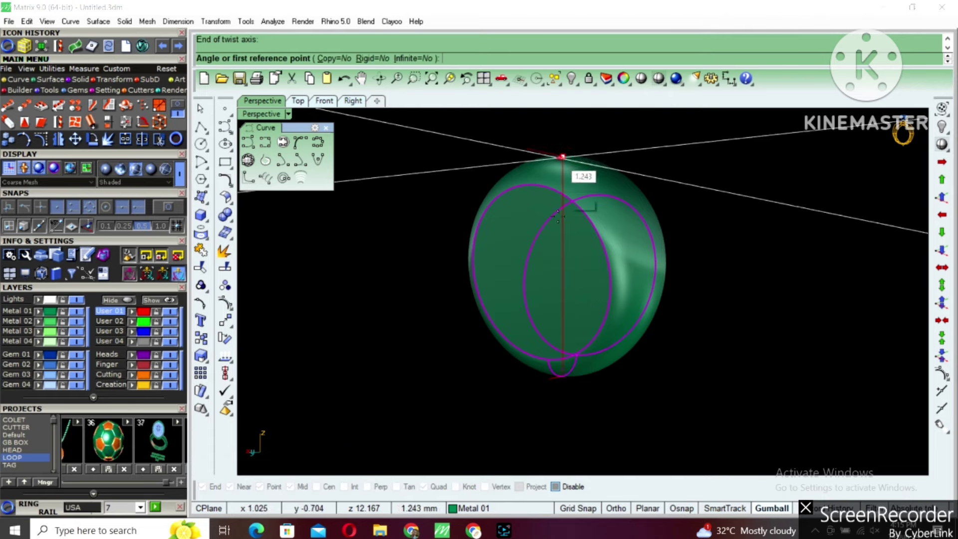
mouse_move(561, 156)
right_down()
mouse_move(573, 350)
mouse_move(593, 342)
mouse_move(584, 340)
right_up()
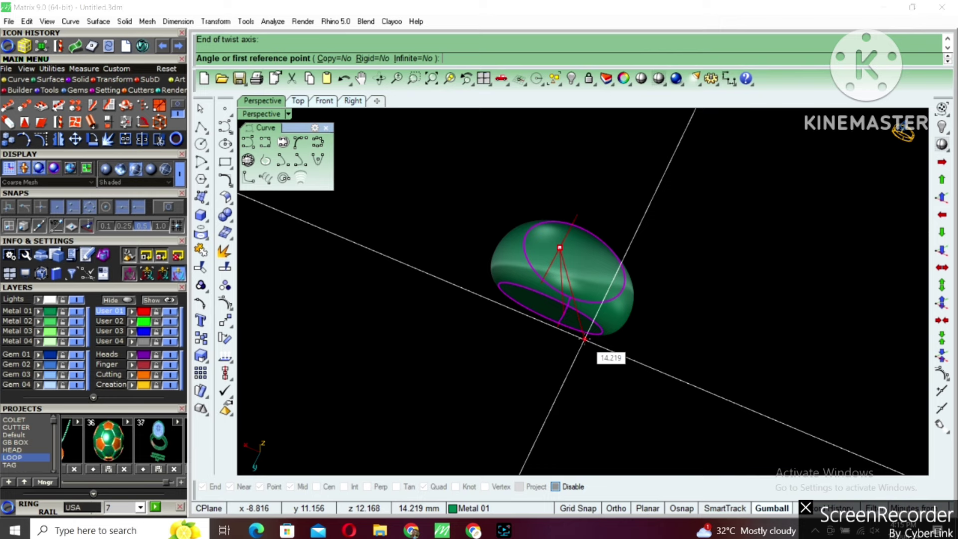
click(547, 336)
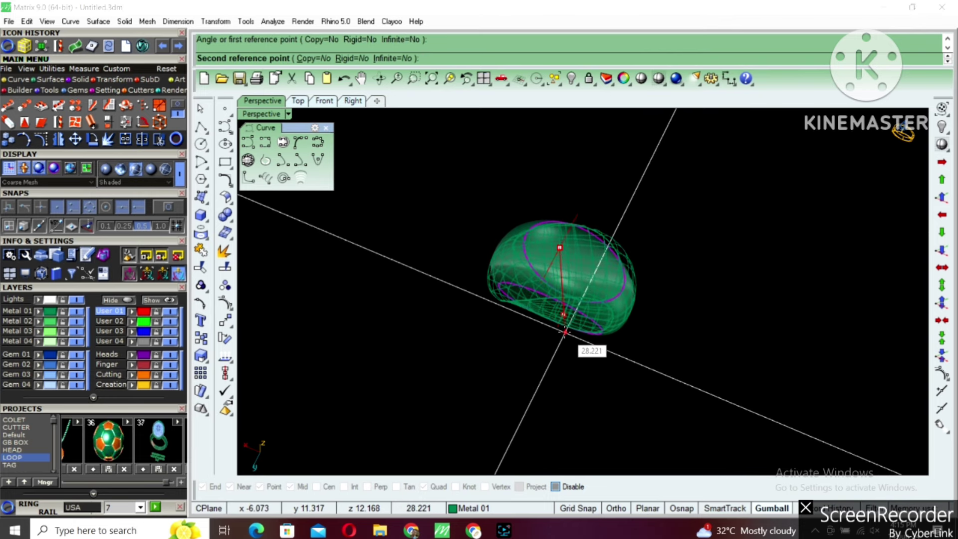
text(25)
key(Return)
mouse_move(564, 331)
right_down()
mouse_move(577, 257)
mouse_move(474, 209)
right_up()
double_click(272, 118)
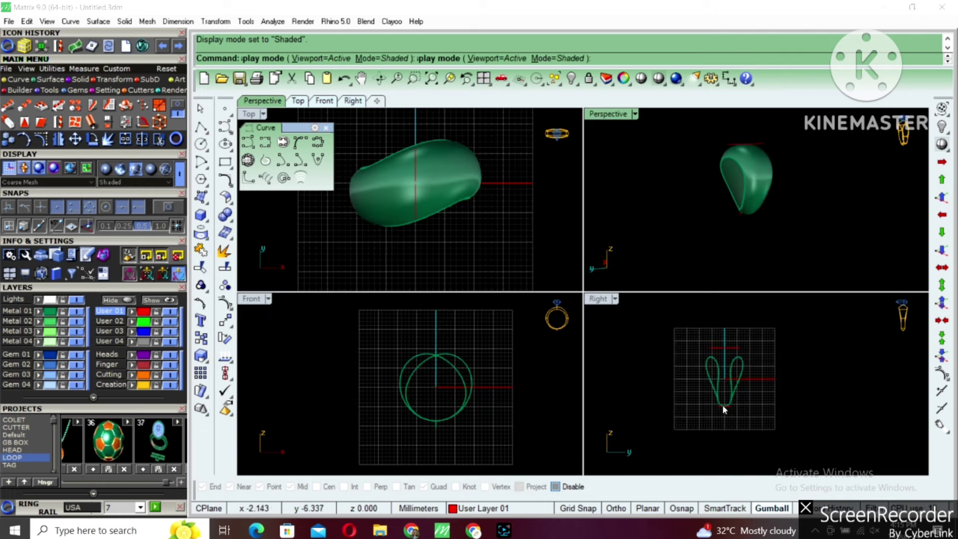
Step: Shade the Right and Front views, then maximize Front in wireframe
scroll(732, 401, up, 1)
scroll(697, 319, up, 1)
click(659, 83)
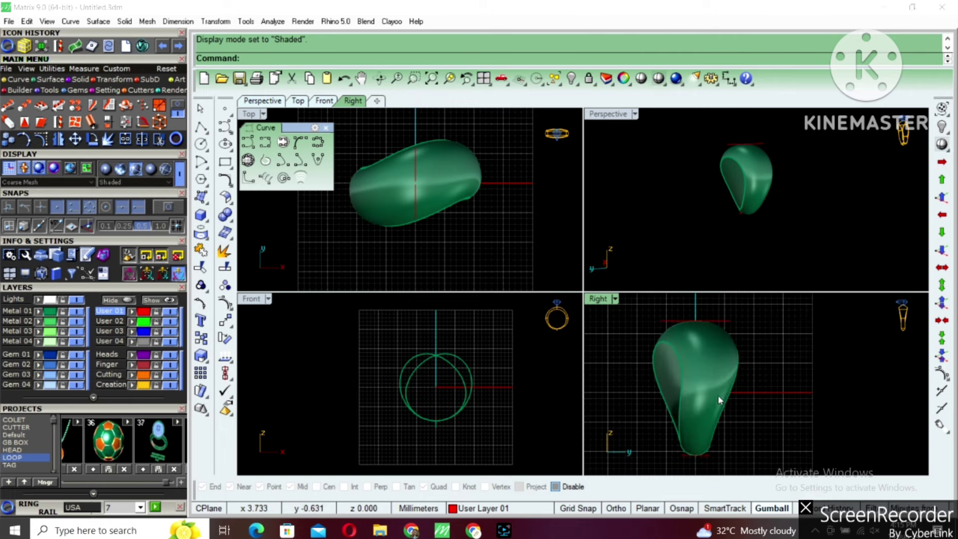
click(440, 428)
mouse_move(446, 396)
right_down()
mouse_move(429, 408)
mouse_move(426, 392)
right_up()
click(660, 79)
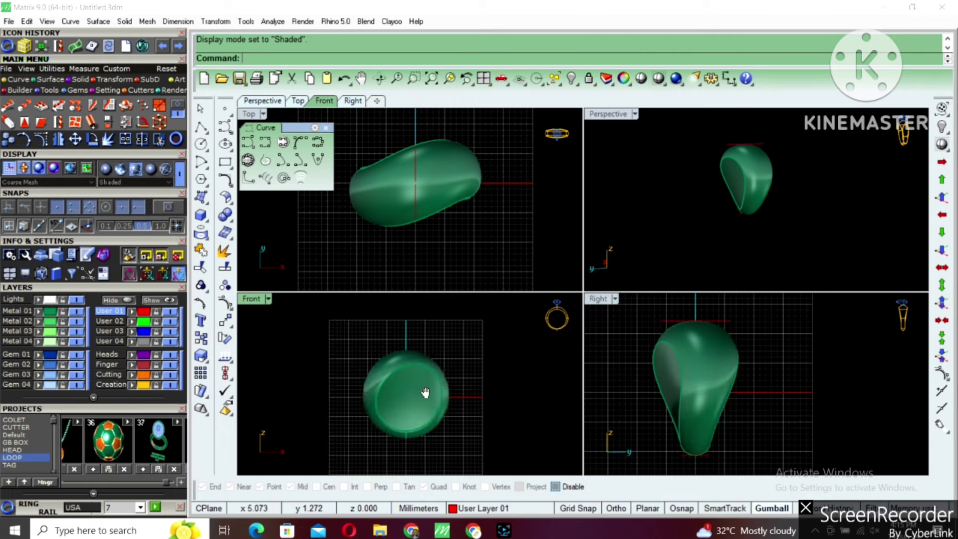
double_click(260, 299)
click(658, 80)
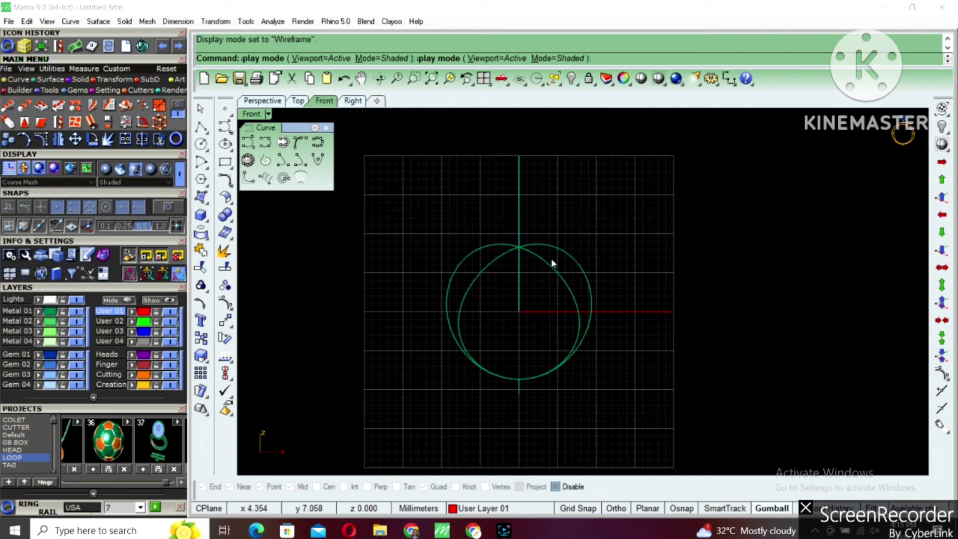
Step: Show the hidden ring circle with Show Selected and assign it to User Layer 01
key(ctrl+shift+h)
click(557, 261)
key(Return)
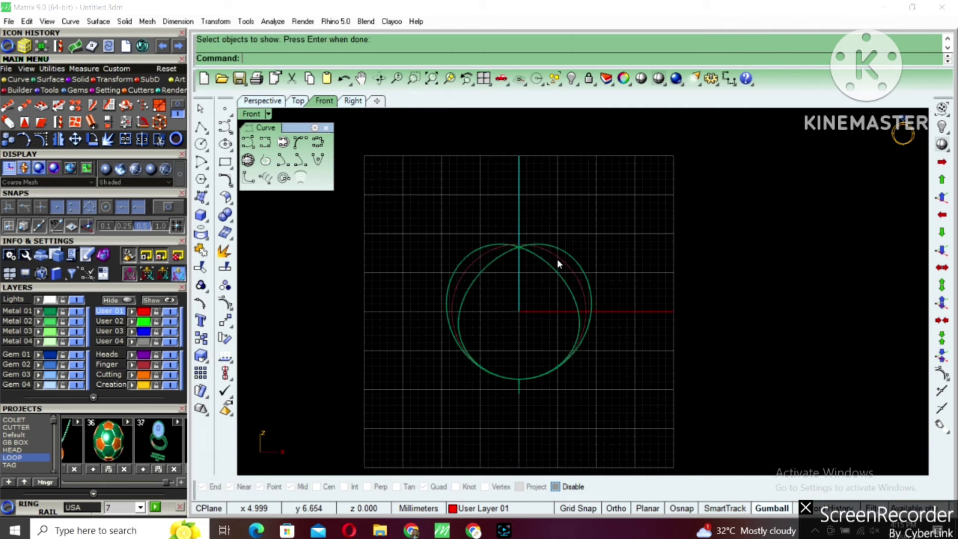
click(658, 80)
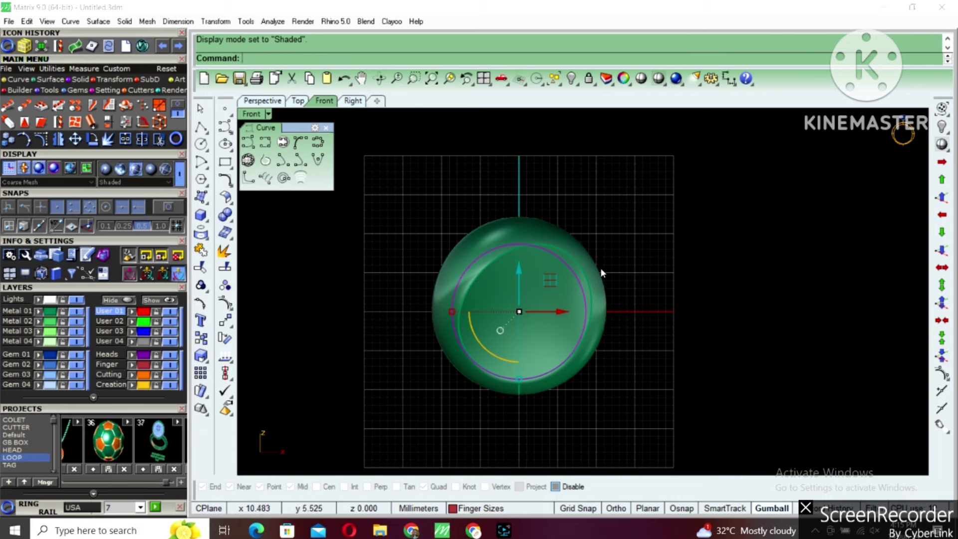
click(657, 79)
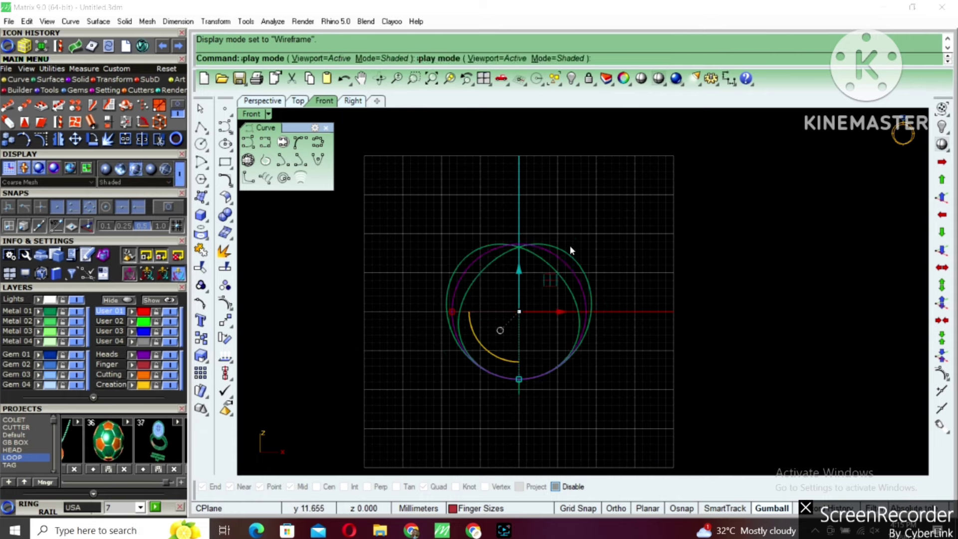
click(136, 313)
scroll(508, 277, up, 2)
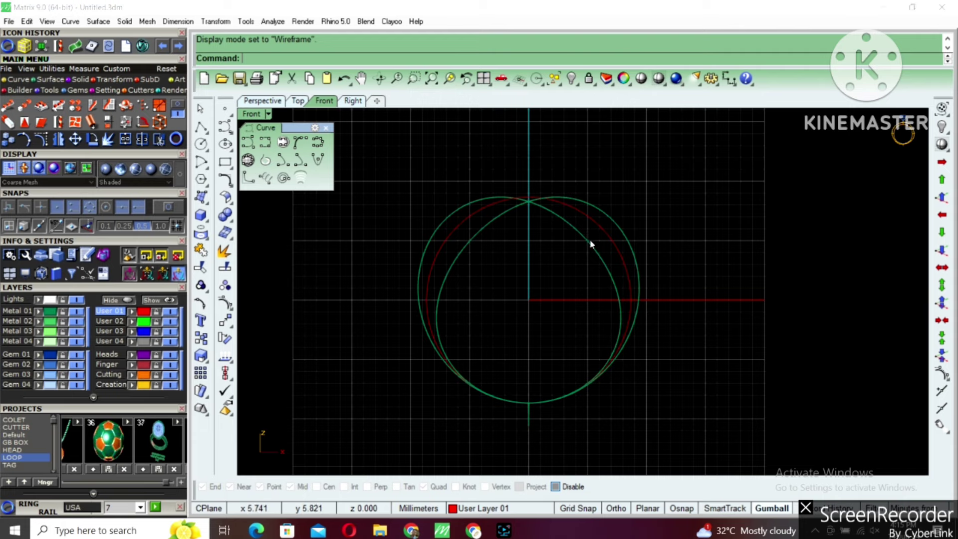
Step: Enlarge the selected ring circles with Scale from origin 0 using two reference points
click(591, 244)
right_drag(627, 279, 601, 288)
key(Return)
text(0)
key(Return)
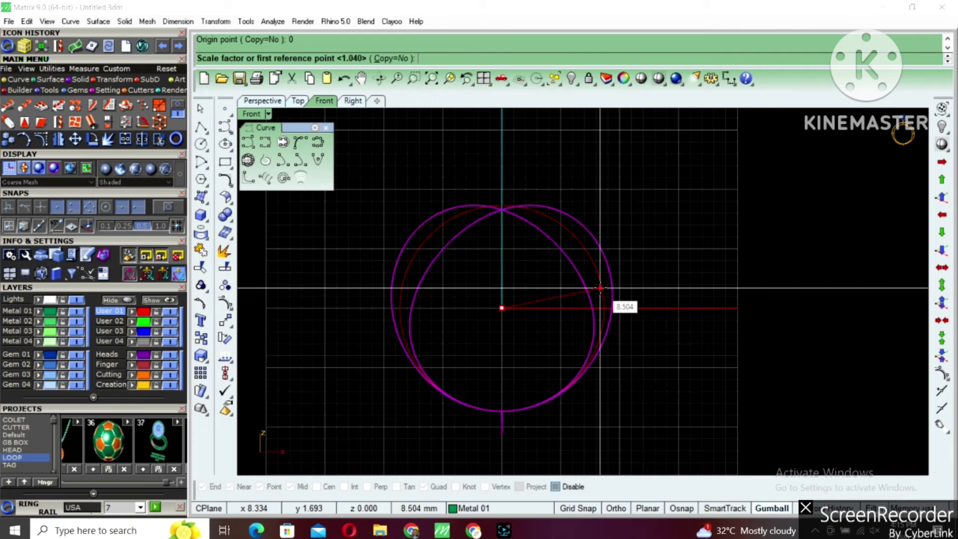
click(659, 307)
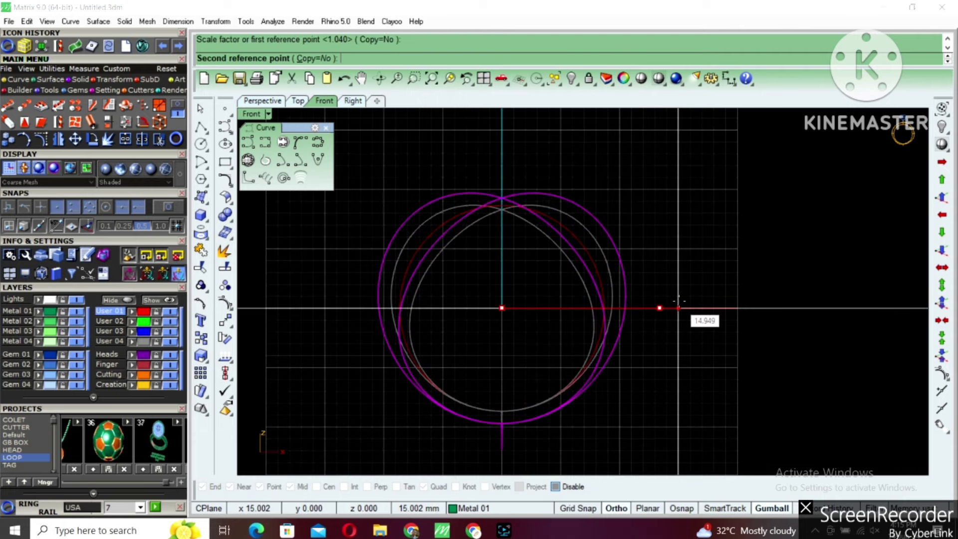
shift+click(678, 308)
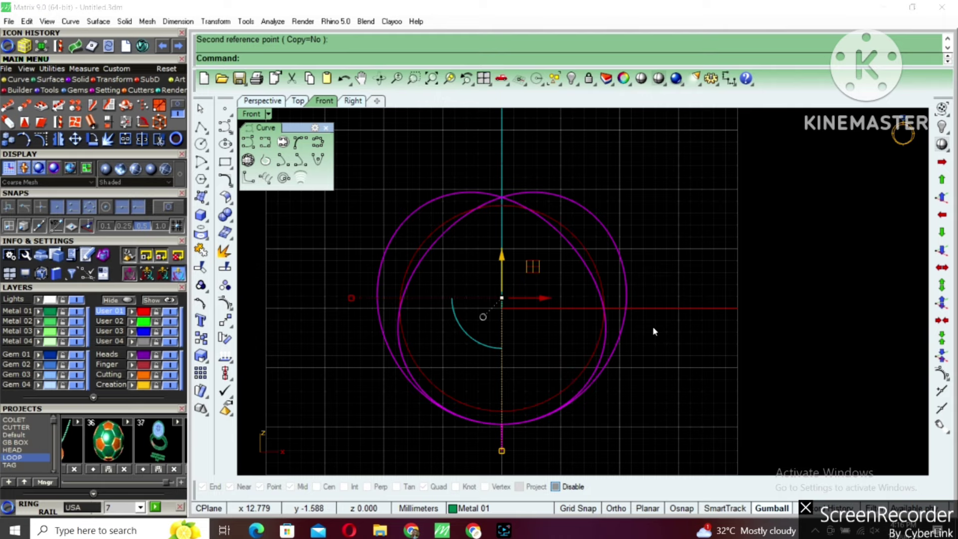
Step: Nudge the enlarged circles slightly downward and restore the four-viewport layout
scroll(591, 391, up, 2)
click(604, 389)
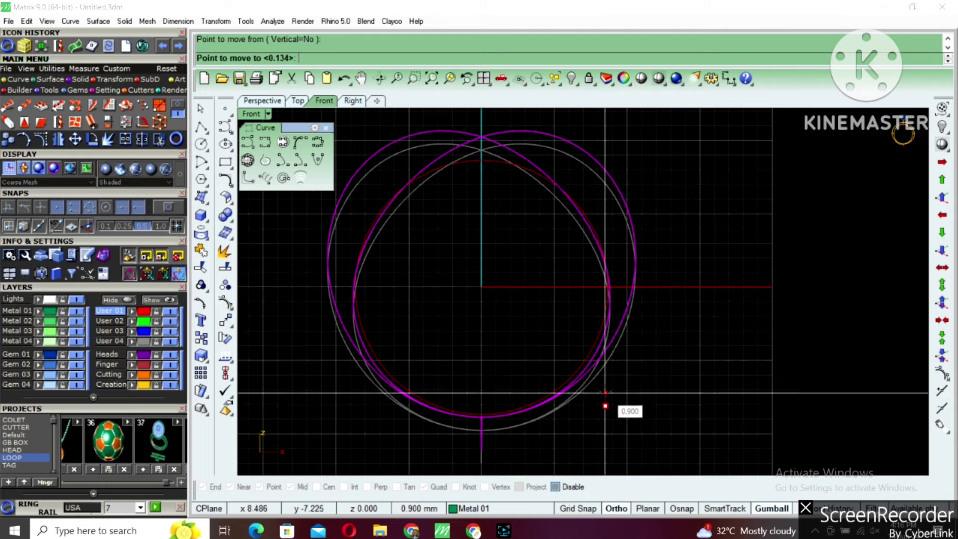
click(604, 405)
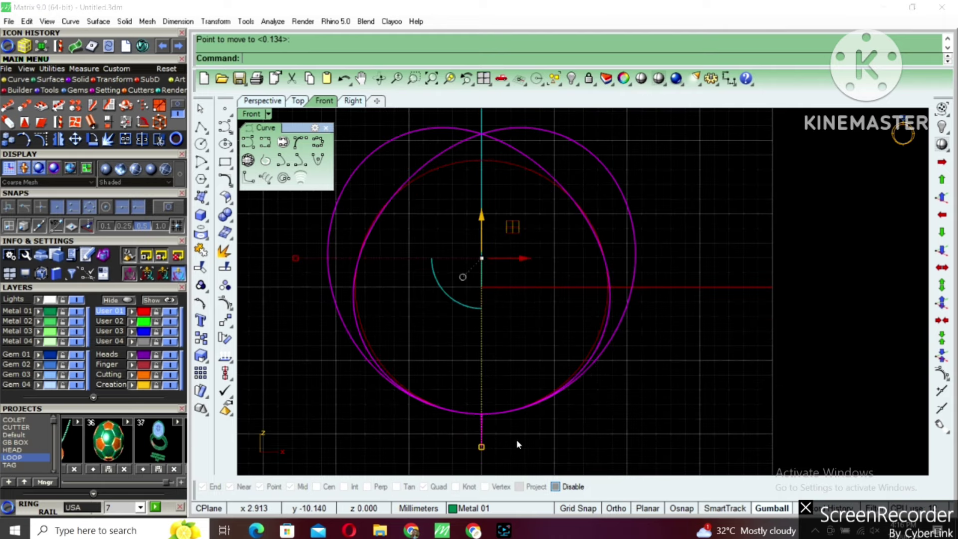
right_drag(517, 444, 529, 414)
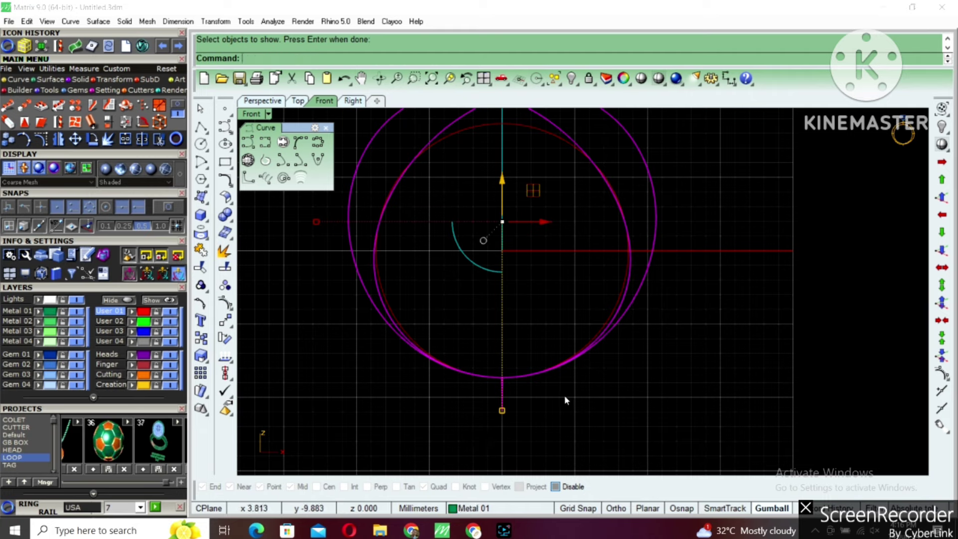
double_click(251, 114)
Step: Move the outline curves down onto the shell's bottom point
scroll(718, 423, up, 2)
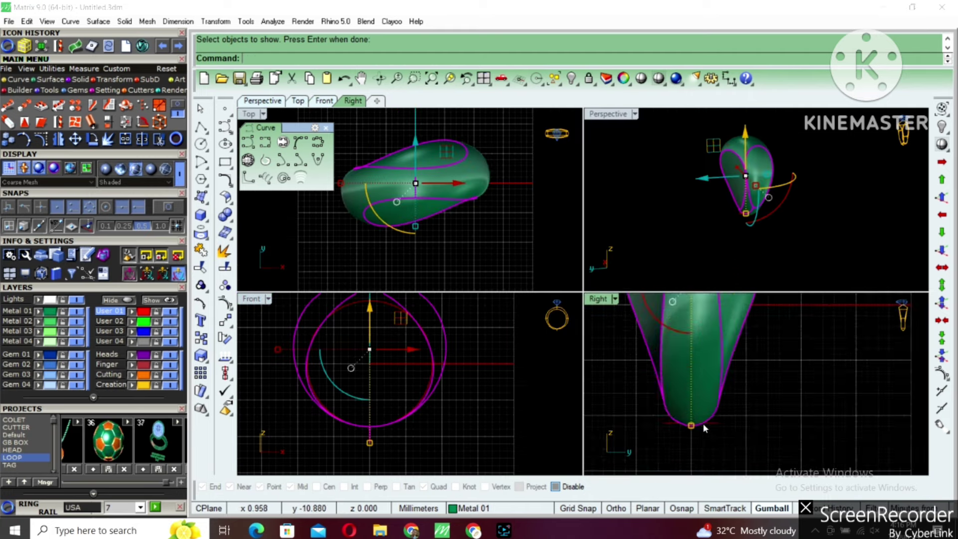
scroll(701, 422, up, 2)
key(Return)
click(703, 427)
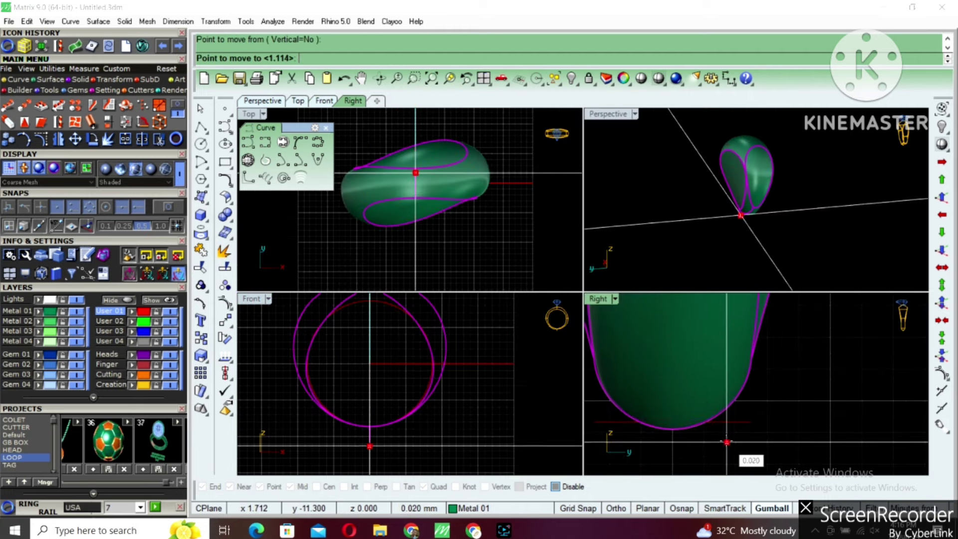
click(726, 439)
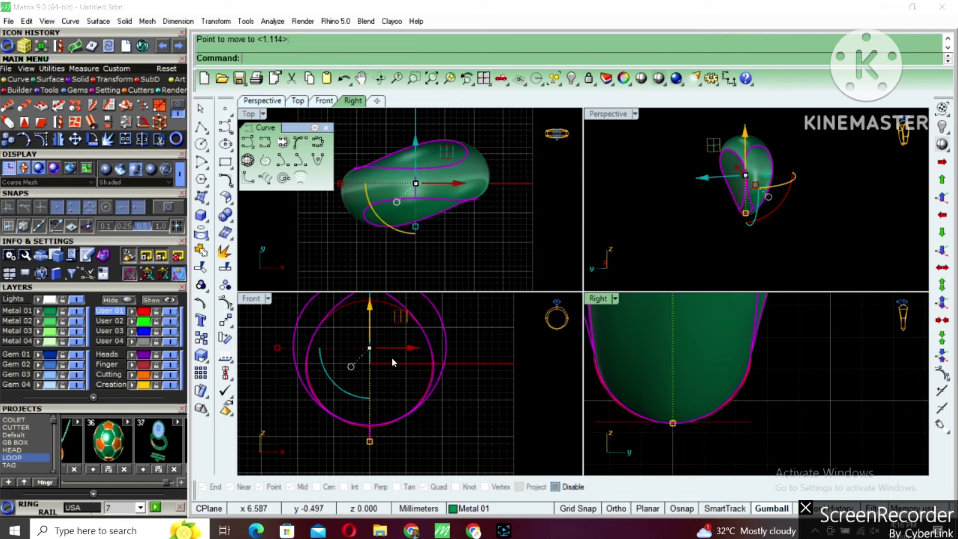
Step: Rescale the curves from origin 0 using two reference points
text(scale)
key(Return)
text(0)
key(Return)
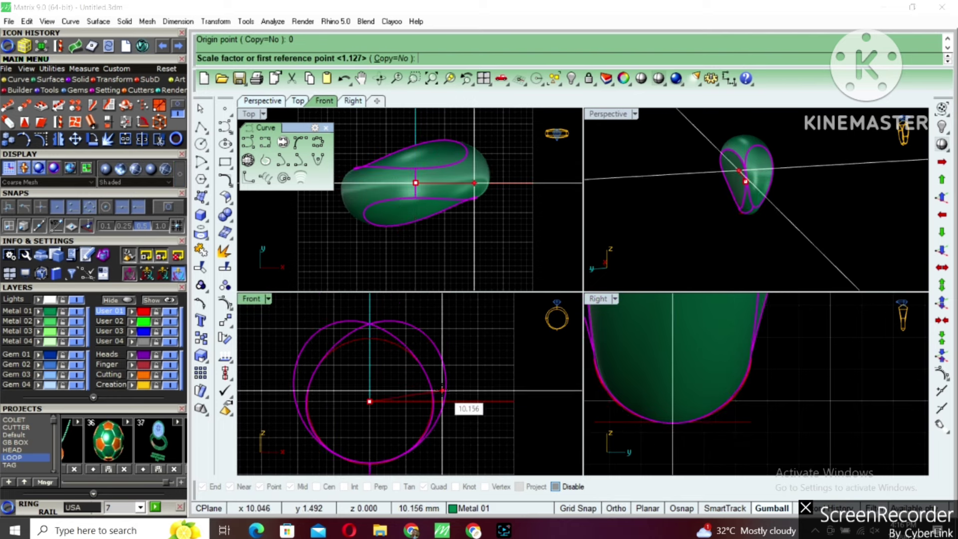
click(492, 407)
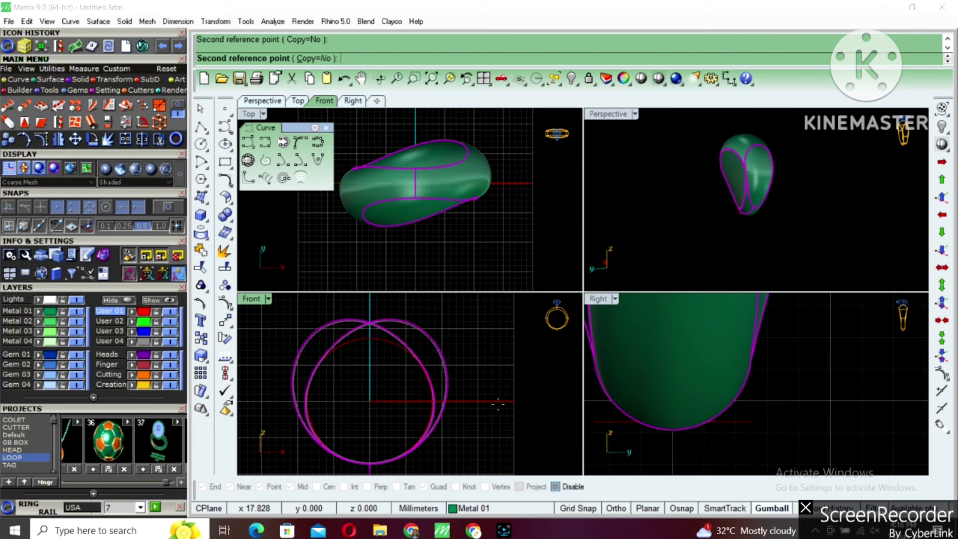
click(627, 437)
Step: Move the rescaled curves from their bottom point to meet the shell's bottom
text(m)
key(Return)
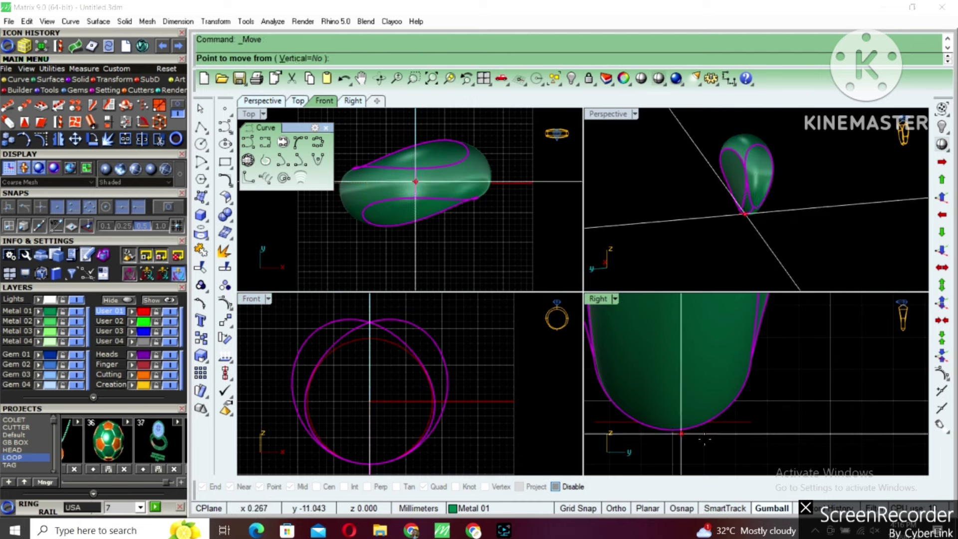
click(672, 429)
click(718, 438)
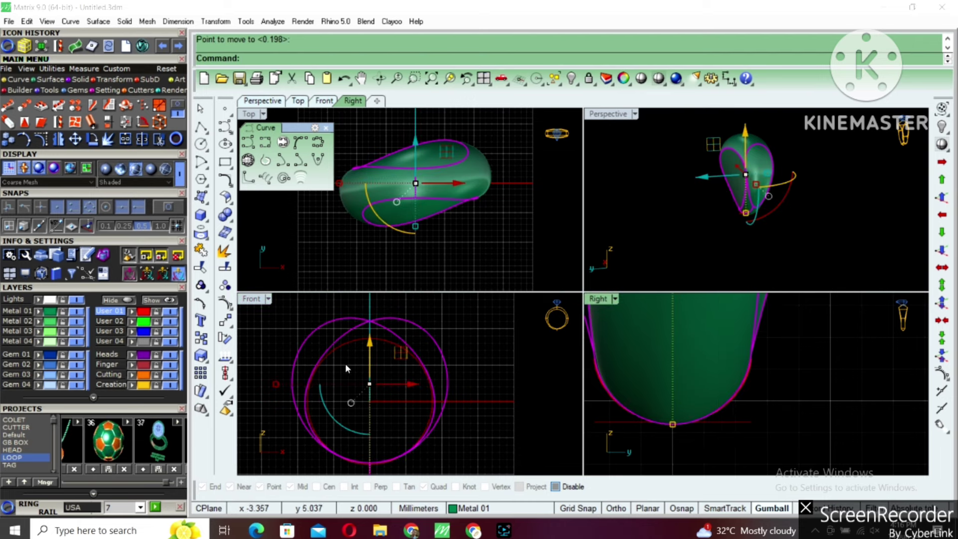
Step: Maximize the Front view and check it shaded before returning to wireframe
double_click(257, 300)
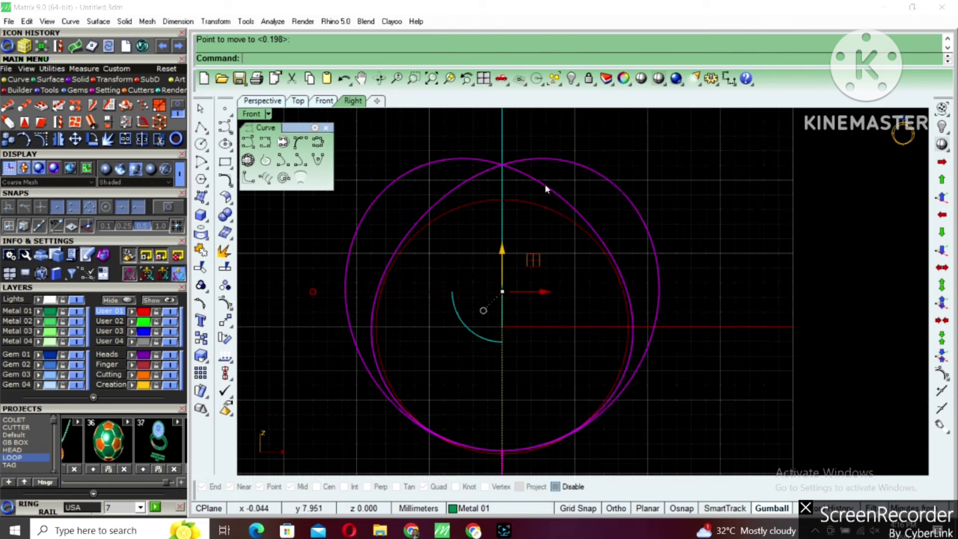
click(659, 78)
scroll(576, 308, down, 5)
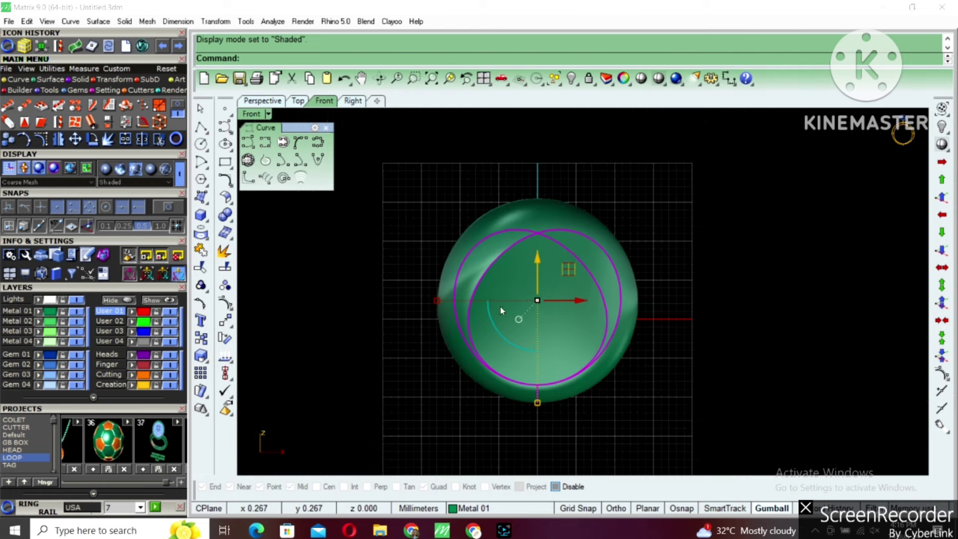
click(641, 78)
Step: Extrude the inner circle into a solid cylinder through the shell in Perspective
click(546, 251)
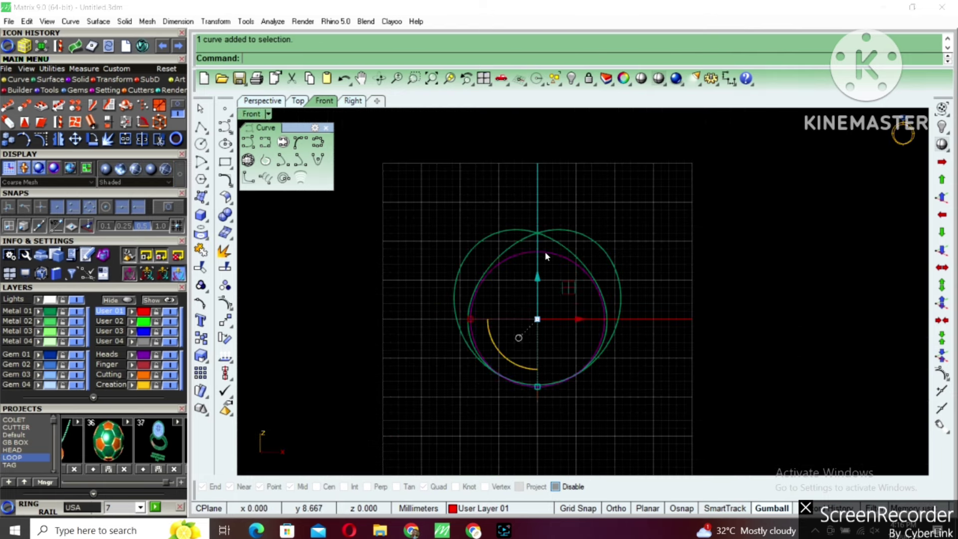
double_click(253, 116)
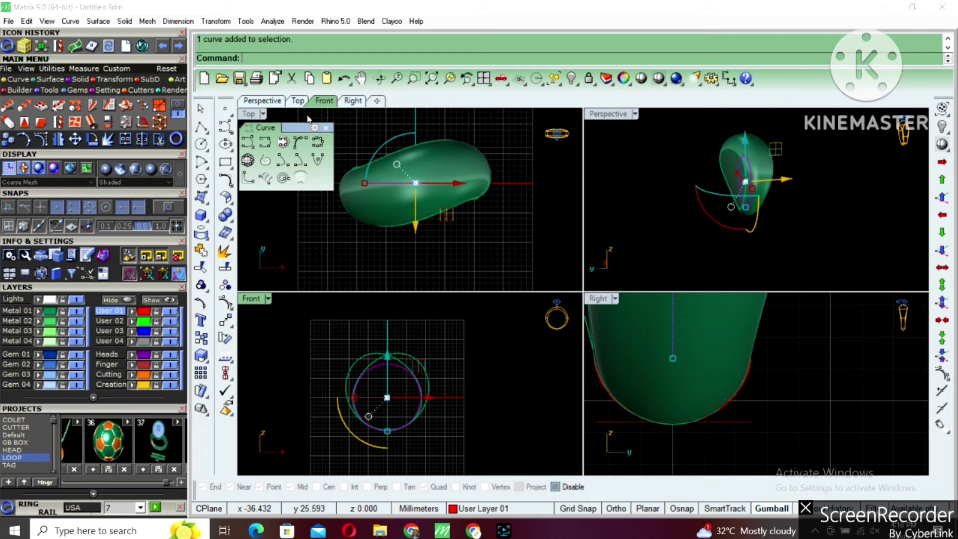
double_click(600, 118)
right_drag(576, 216, 558, 249)
click(616, 258)
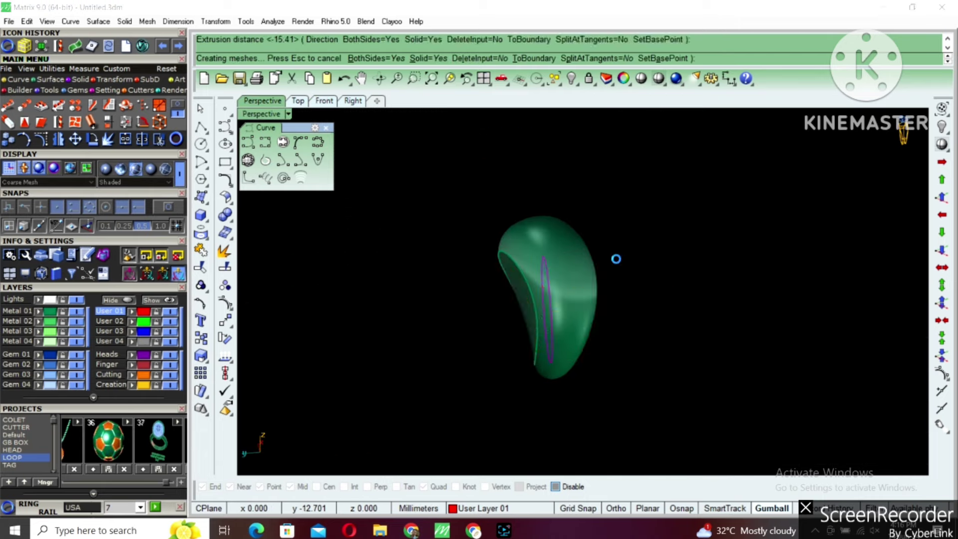
mouse_move(616, 259)
right_down()
mouse_move(705, 220)
mouse_move(714, 254)
mouse_move(597, 274)
mouse_move(594, 343)
mouse_move(671, 389)
mouse_move(641, 395)
mouse_move(518, 358)
mouse_move(495, 384)
mouse_move(528, 386)
mouse_move(708, 306)
mouse_move(753, 334)
mouse_move(584, 330)
mouse_move(533, 294)
right_up()
Step: Subtract the cylinder from the green shell with BooleanDifference to open the finger hole
click(501, 393)
key(Return)
click(472, 363)
key(Return)
click(584, 330)
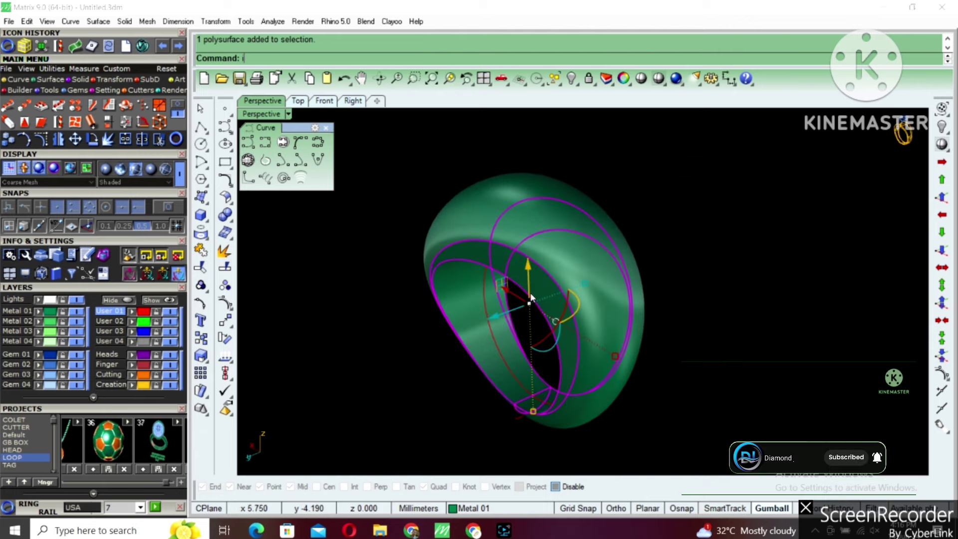
Step: Hide the leftover construction curves so only the ring remains
click(532, 293)
key(ctrl+h)
click(630, 260)
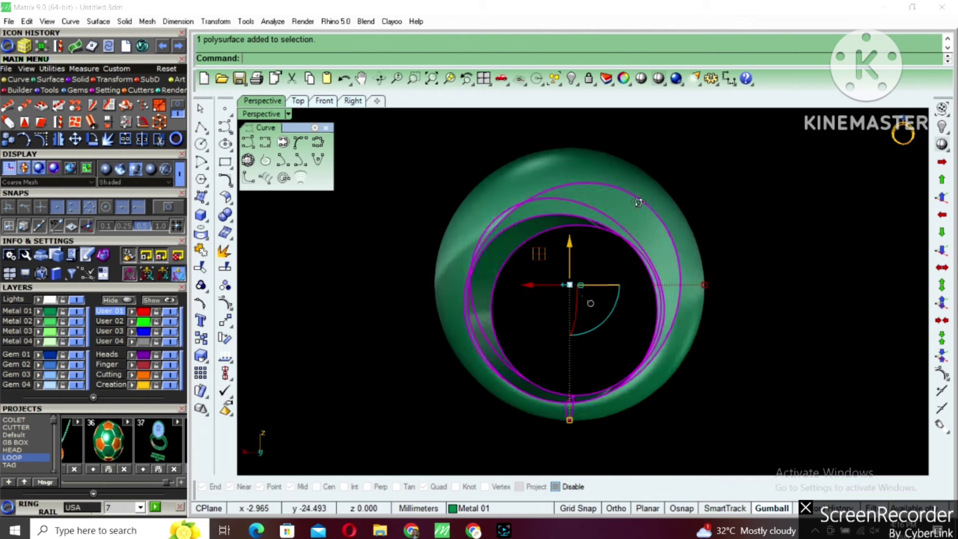
key(Escape)
mouse_move(635, 199)
right_down()
mouse_move(720, 231)
mouse_move(747, 292)
mouse_move(574, 208)
right_up()
click(575, 213)
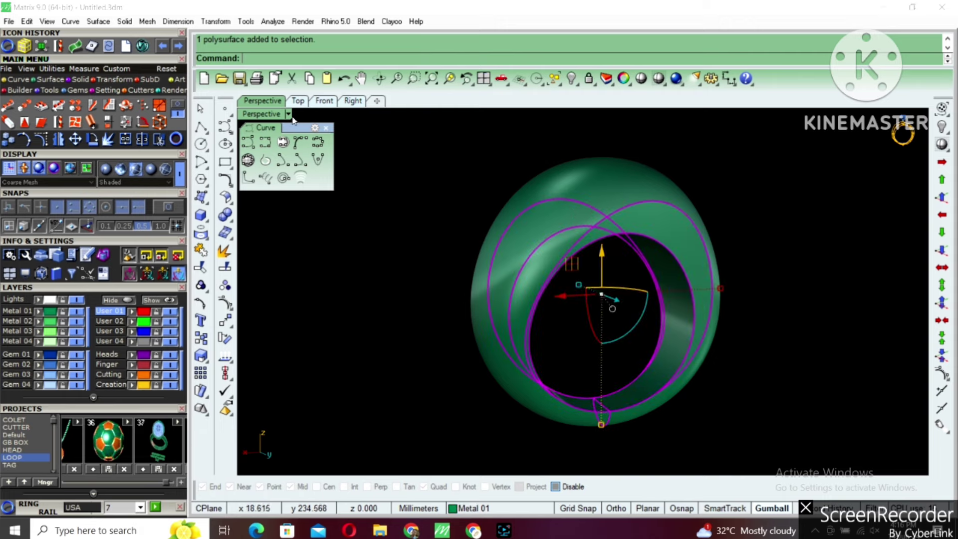
Step: Restore four viewports with the Front view shaded
double_click(265, 115)
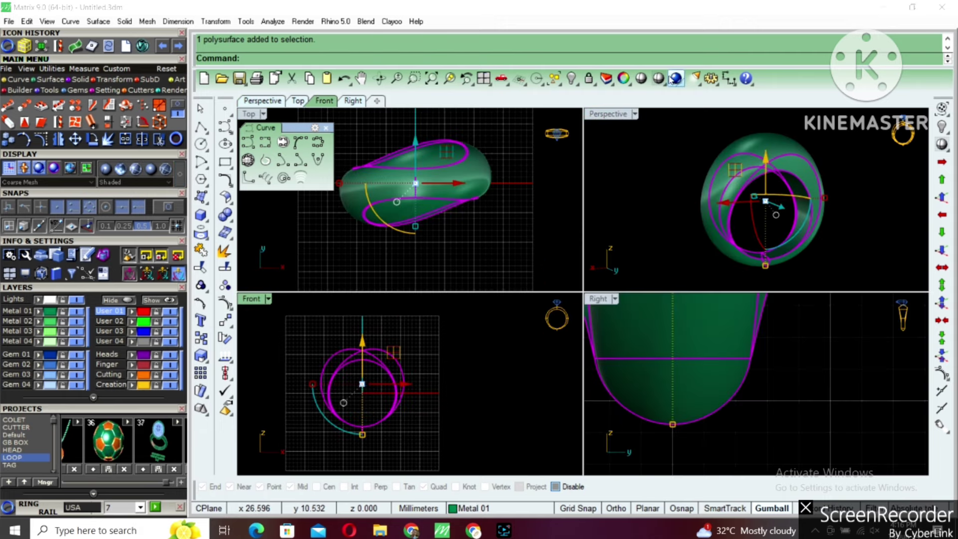
key(ctrl+alt+s)
key(Escape)
Step: Create a horizontal cutting plane through 0 across the ring with CutPlane
click(449, 391)
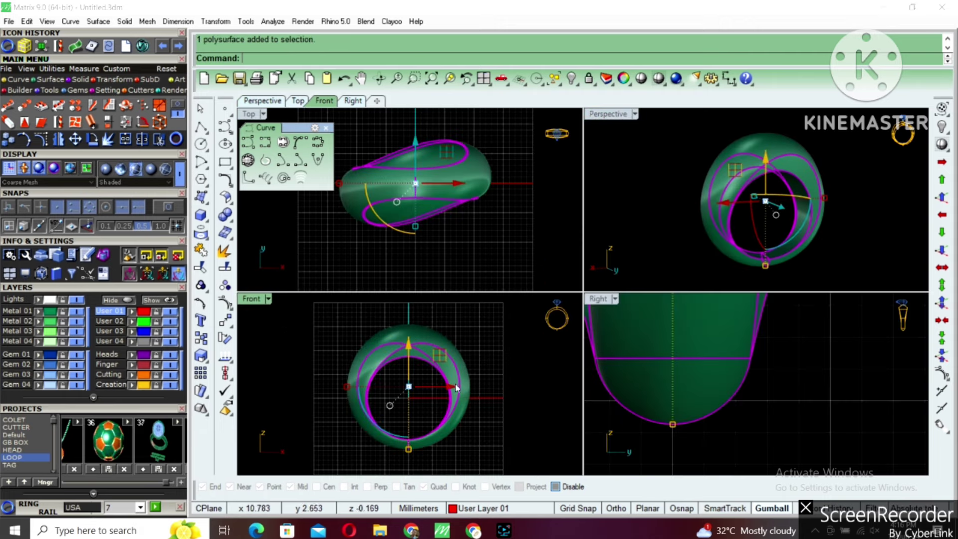
text(cutp)
key(Return)
text(0)
key(Return)
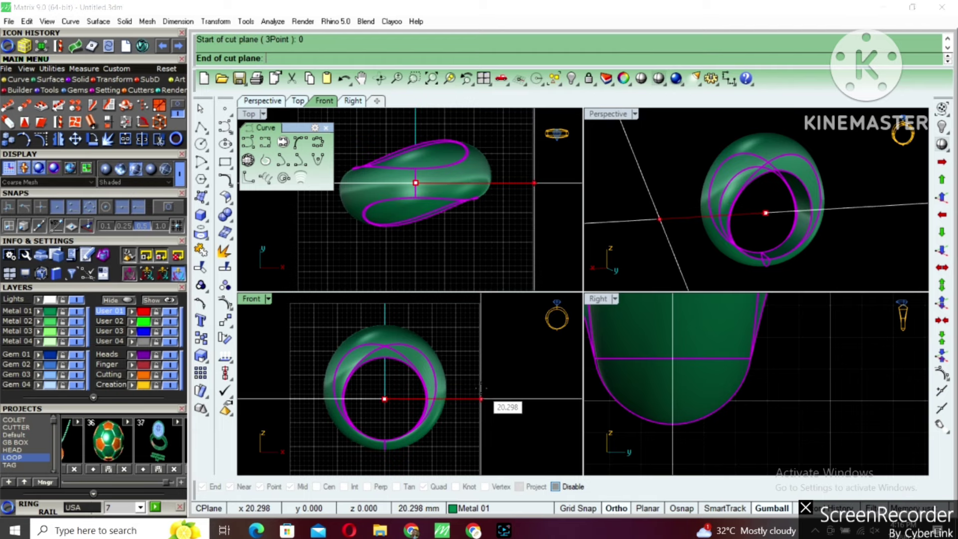
click(482, 398)
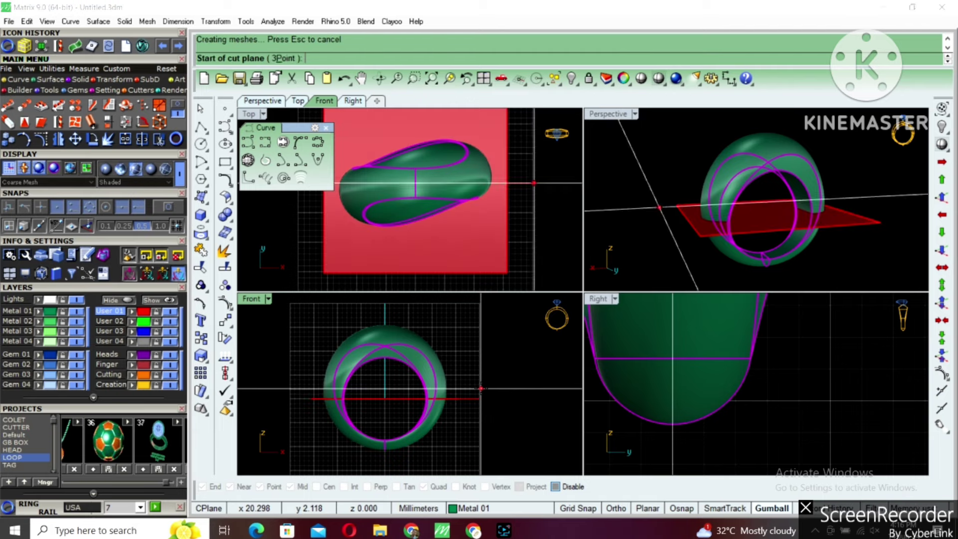
Step: Extract the dome surface and split it with the plane, selecting the upper piece
double_click(609, 114)
key(Escape)
right_drag(587, 256, 567, 250)
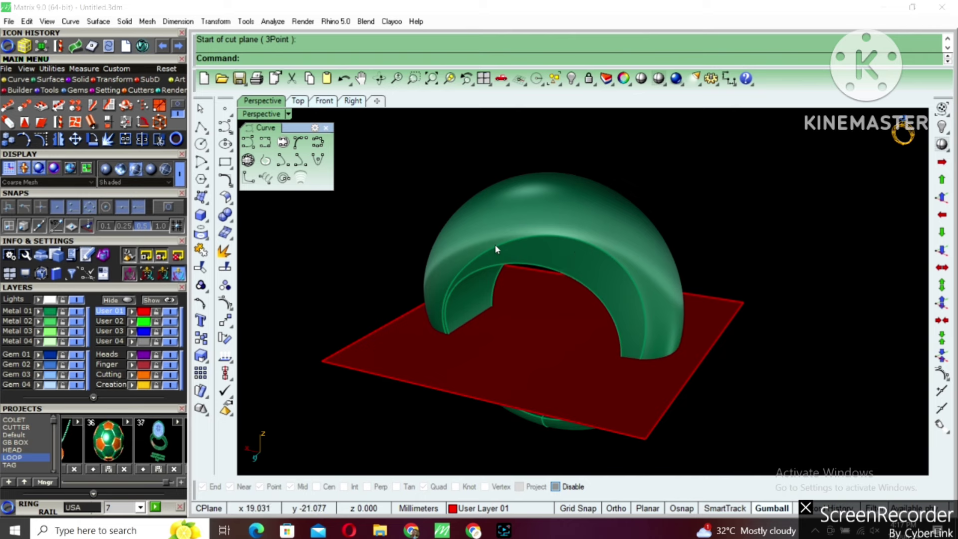
click(567, 244)
key(Return)
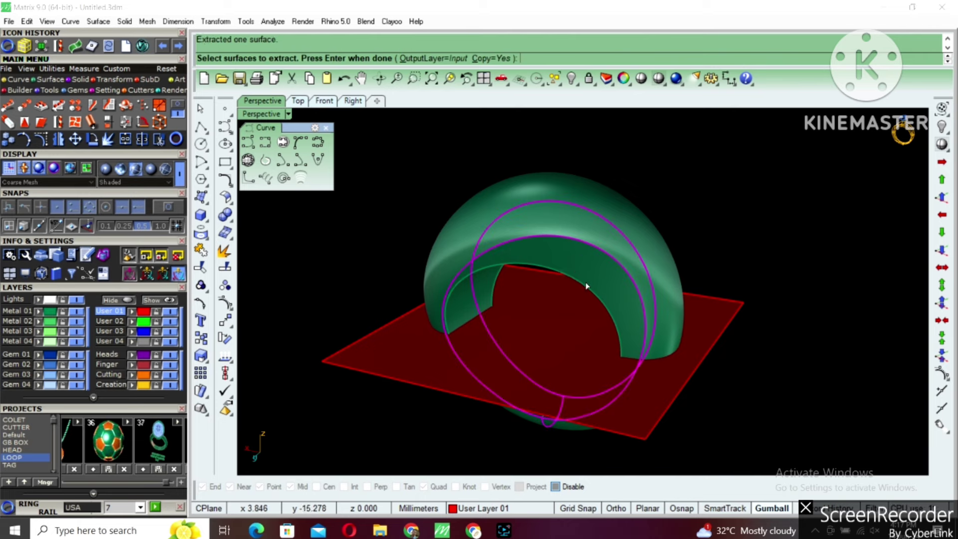
text(split)
key(Return)
click(698, 335)
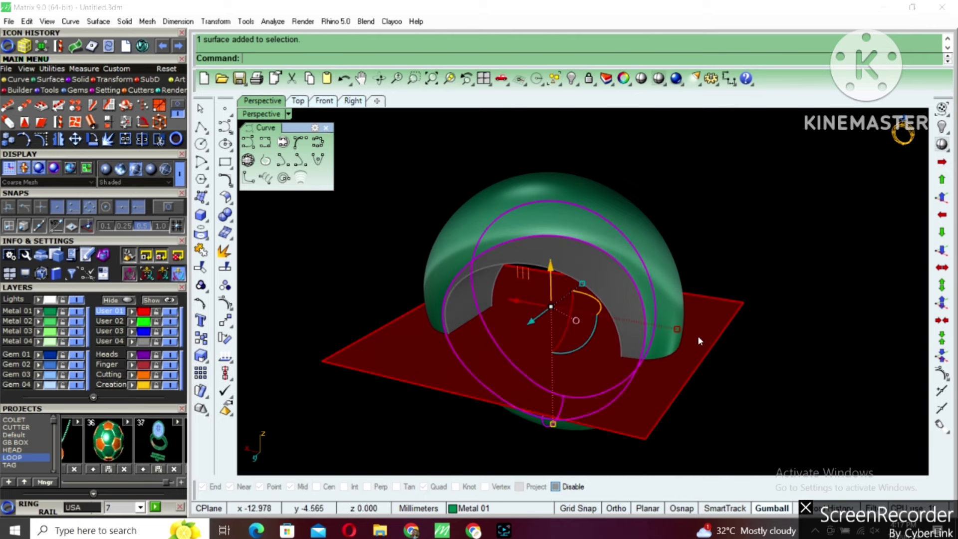
key(Return)
ctrl+click(675, 319)
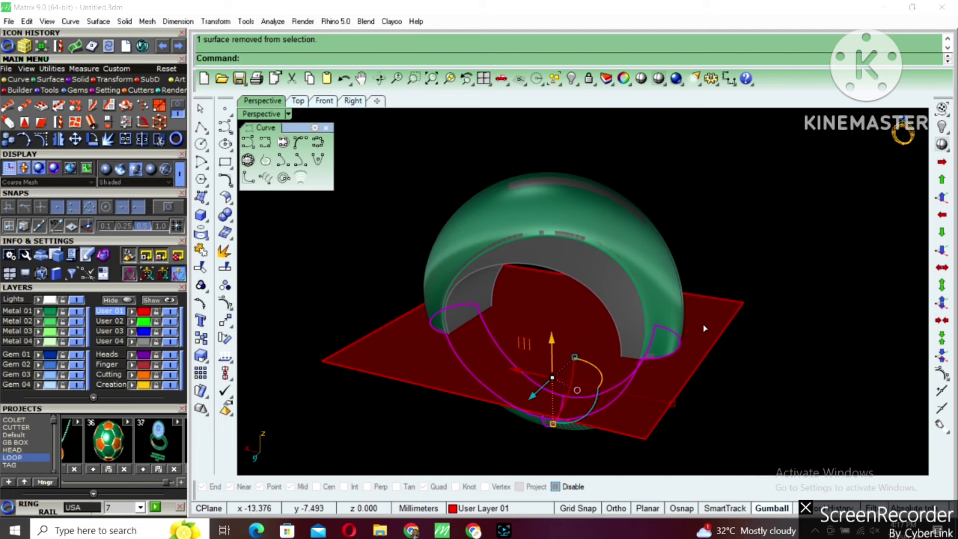
shift+click(671, 316)
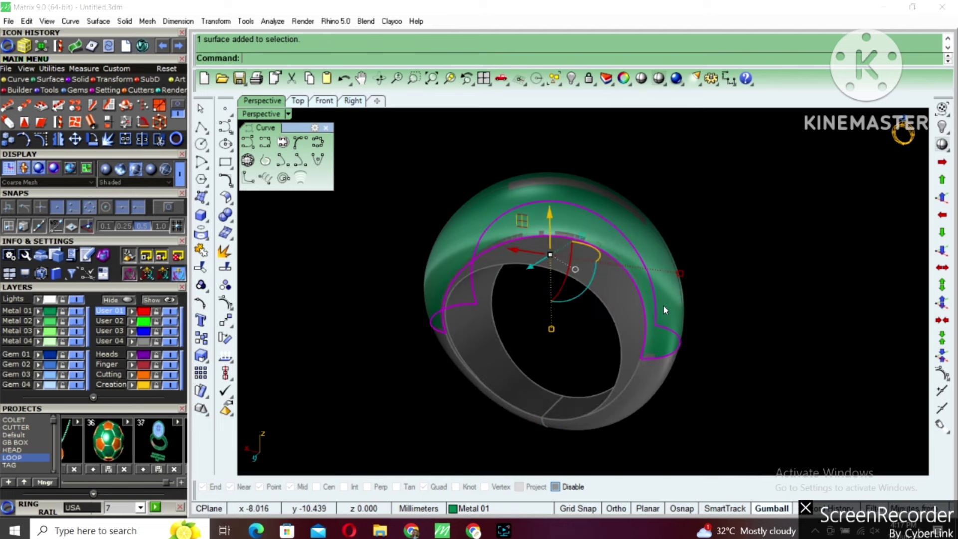
Step: Duplicate the dome piece's border and offset it 0.5 along the dome surface
text(DupBorder)
key(Return)
right_drag(665, 310, 633, 305)
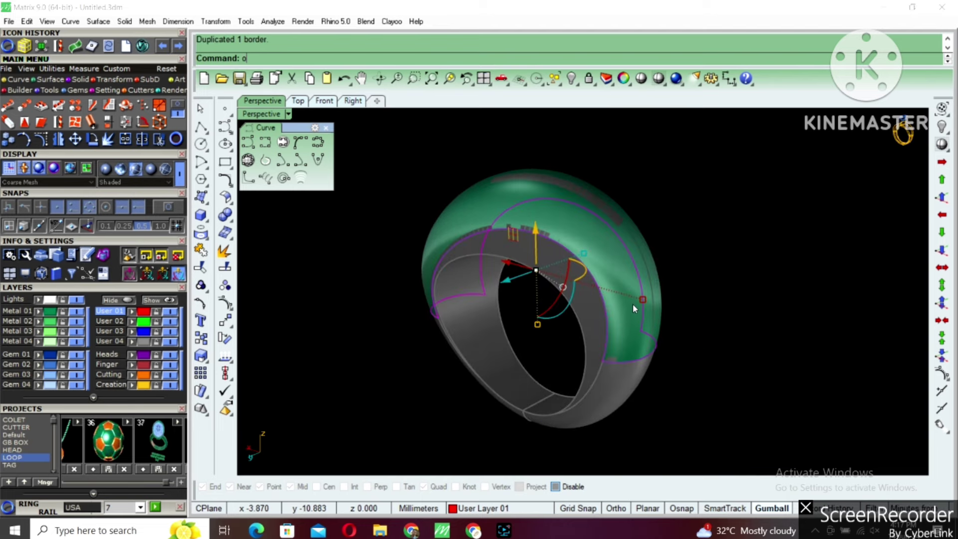
click(637, 297)
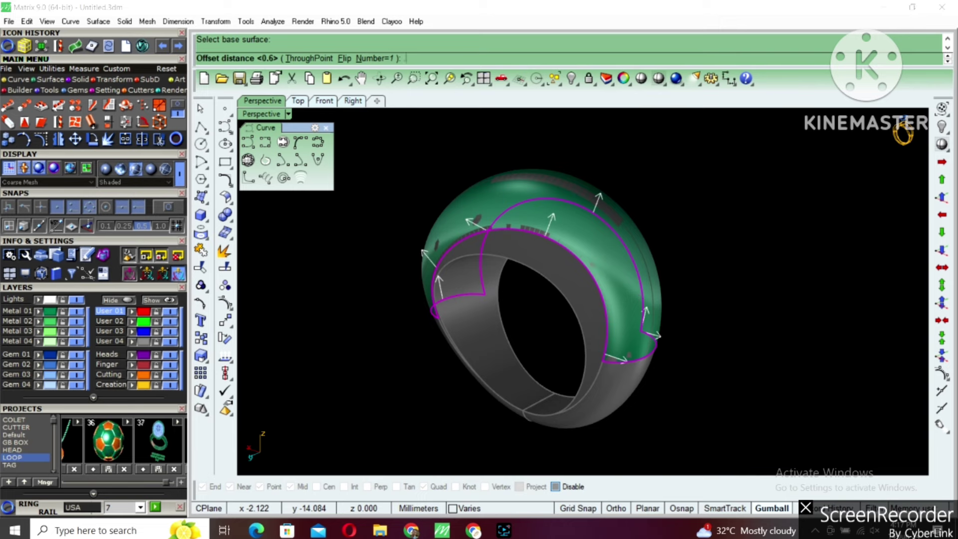
text(5)
key(Return)
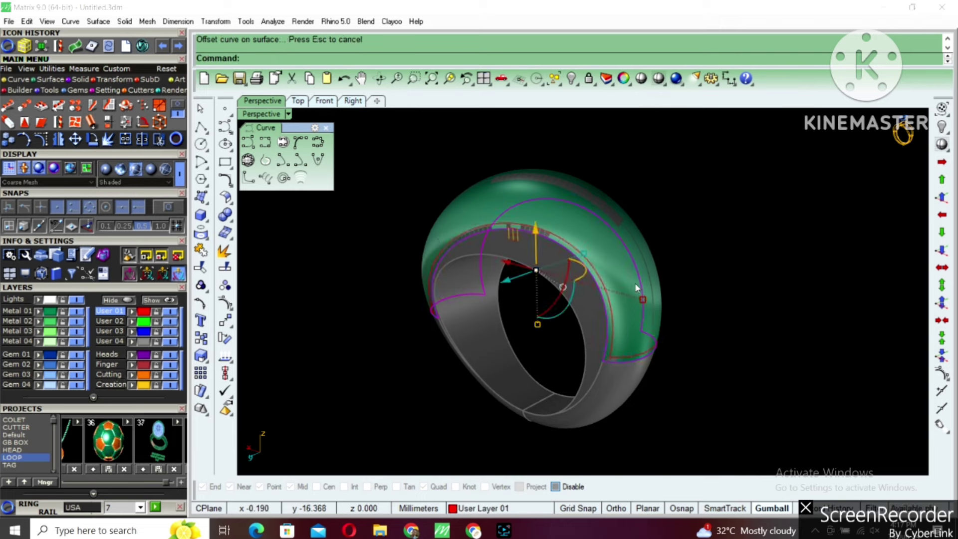
Step: Split the dome along the offset curve and delete the unwanted pieces
click(597, 271)
key(Return)
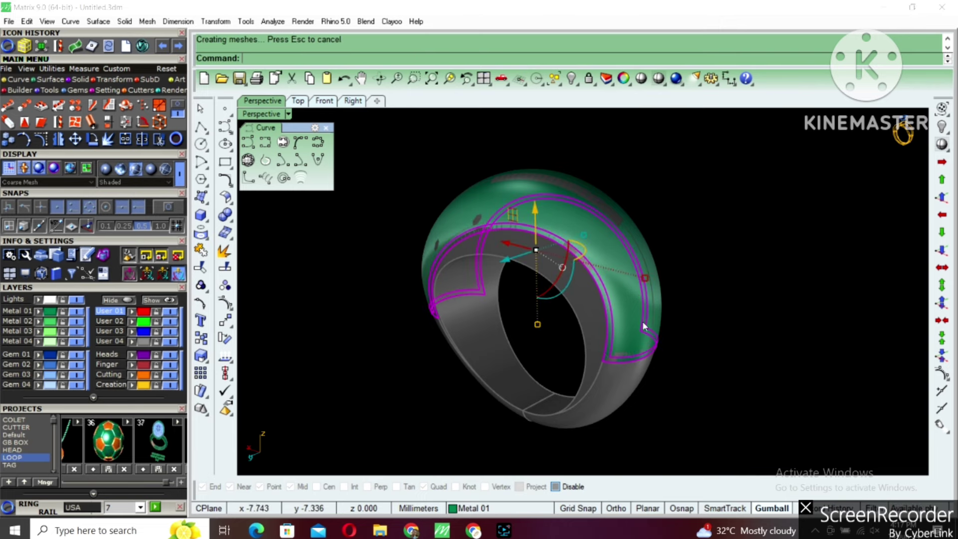
ctrl+click(640, 318)
key(Delete)
mouse_move(641, 318)
right_down()
mouse_move(585, 303)
mouse_move(554, 276)
right_up()
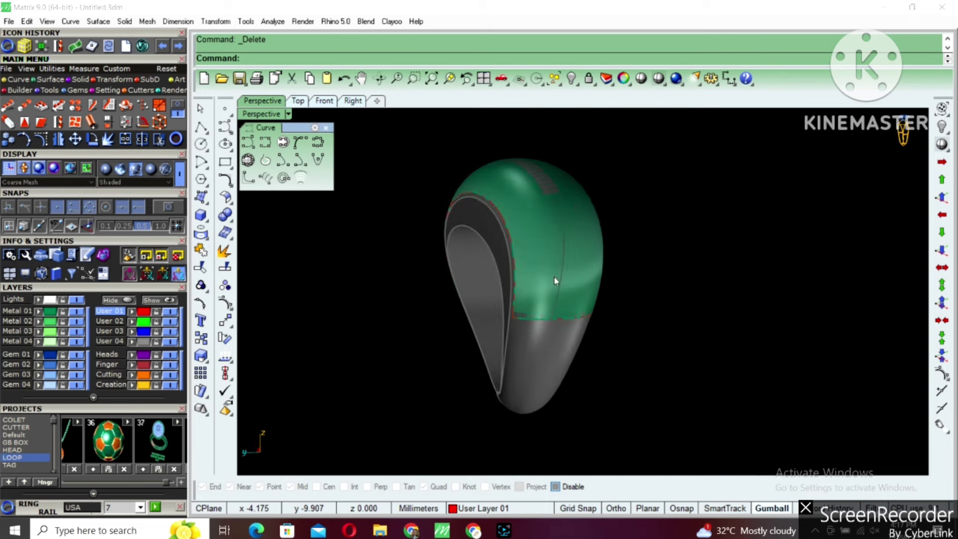
drag(553, 276, 479, 349)
Step: Delete the remaining leftover pieces, keeping the trimmed dome surface selected
ctrl+click(563, 305)
key(Delete)
mouse_move(569, 312)
right_down()
mouse_move(627, 299)
mouse_move(630, 315)
right_up()
click(598, 312)
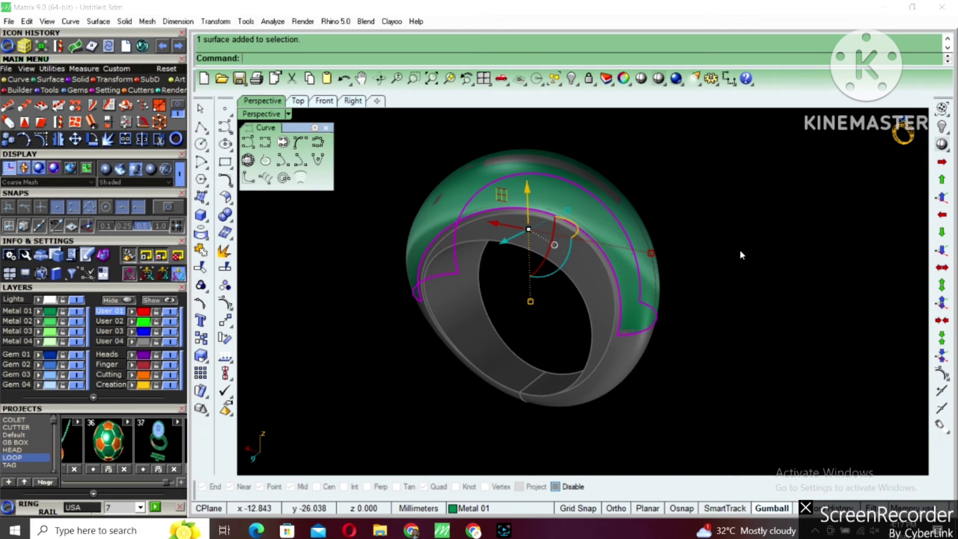
Step: Offset the trimmed dome into a thickened shell with OffsetSrf
text(offsetsrf)
key(Return)
right_drag(651, 265, 697, 66)
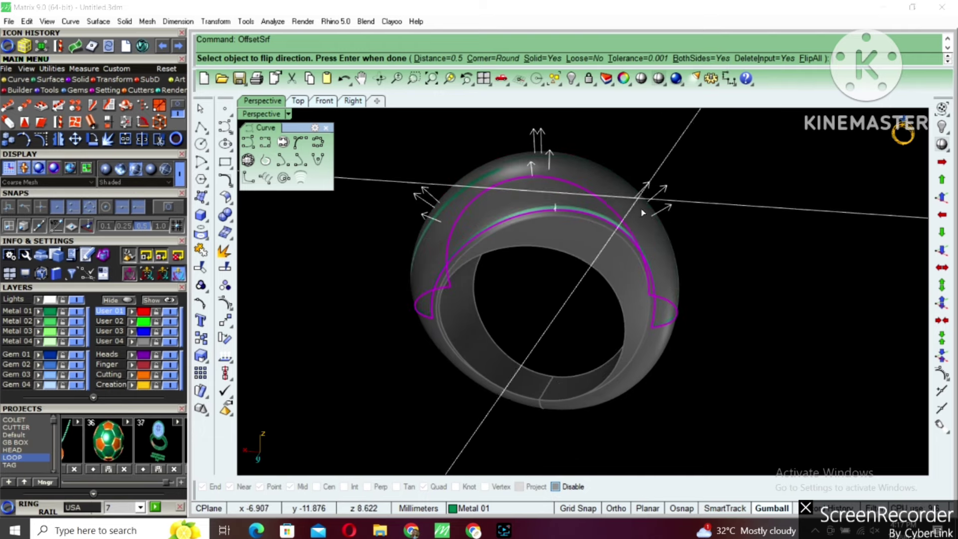
key(Return)
mouse_move(669, 280)
right_down()
mouse_move(657, 183)
mouse_move(644, 274)
mouse_move(619, 298)
right_up()
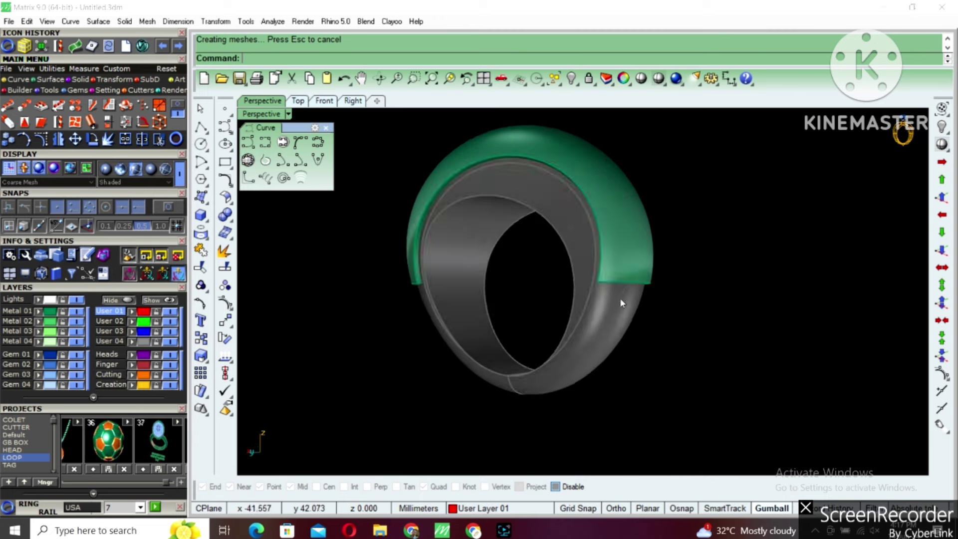
click(620, 298)
text(b)
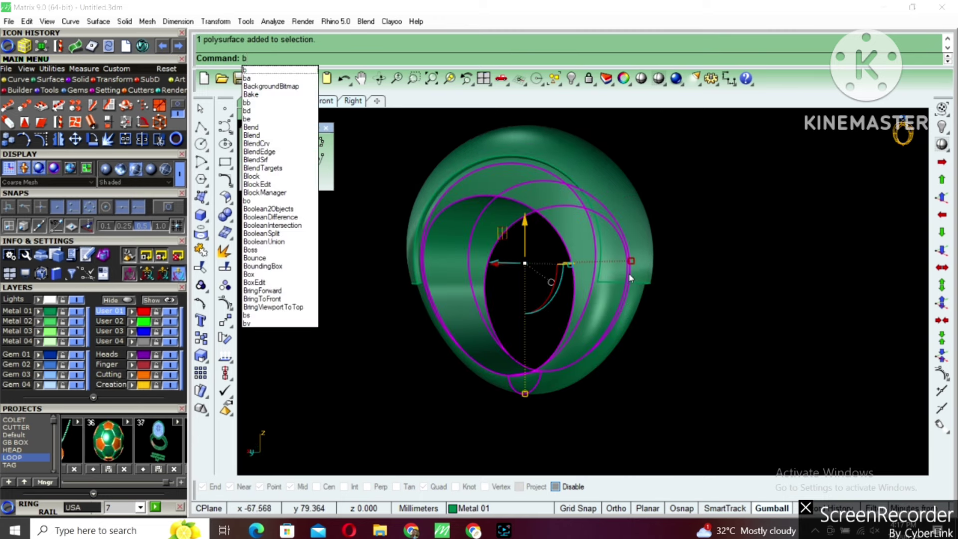
Step: Undo and redo the offset so all ring parts reappear in green
key(BackSpace)
key(ctrl+z)
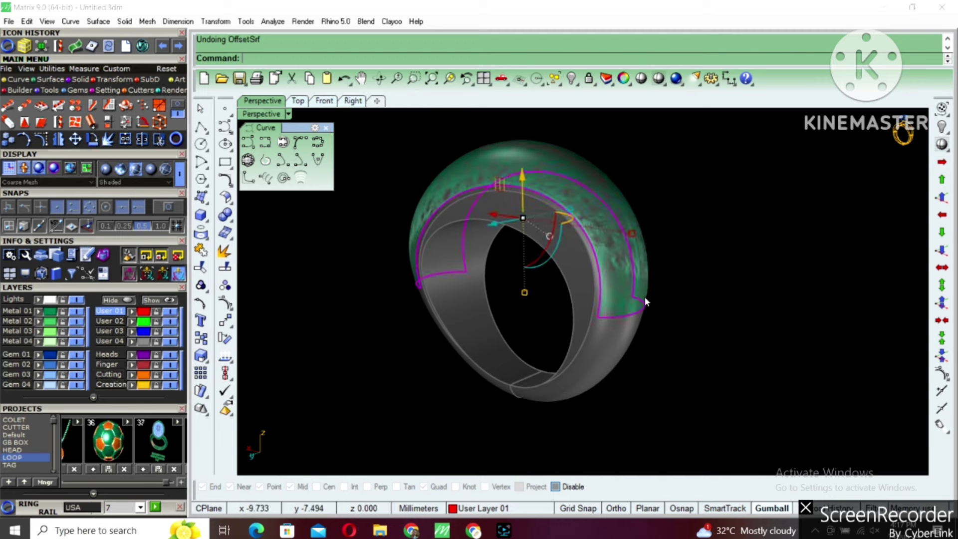
click(629, 291)
right_drag(629, 292, 618, 300)
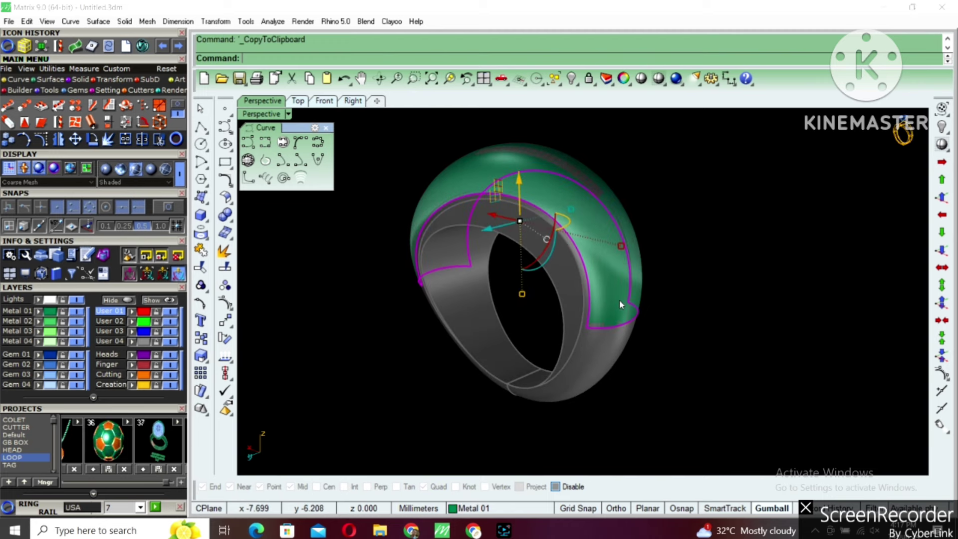
key(ctrl+y)
key(ctrl+y)
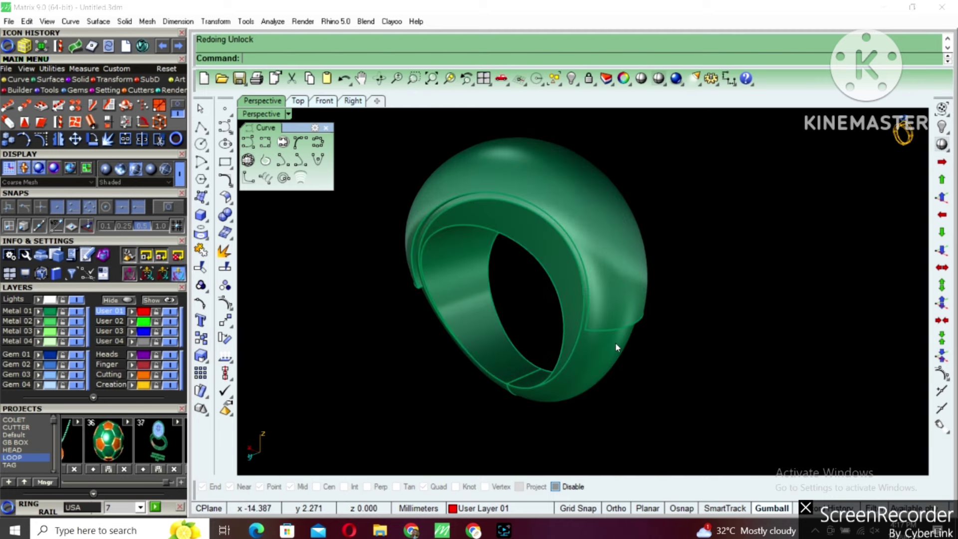
Step: Subtract the inner piece from the ring with Boolean difference
text(LL)
key(Return)
text(b)
key(Return)
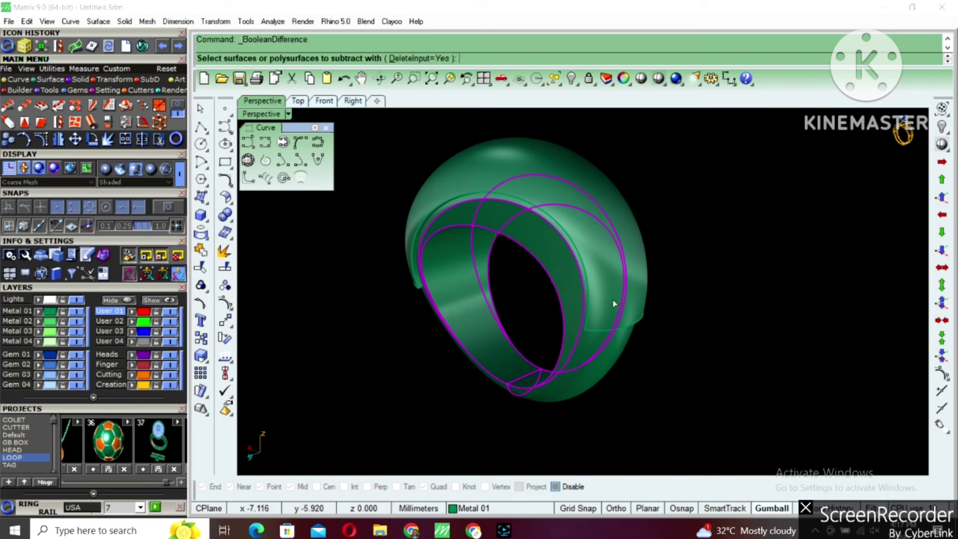
key(Return)
Step: Cut and paste the green ring part, then select its green top surface
mouse_move(626, 300)
right_down()
mouse_move(499, 325)
mouse_move(532, 342)
mouse_move(627, 316)
right_up()
click(627, 316)
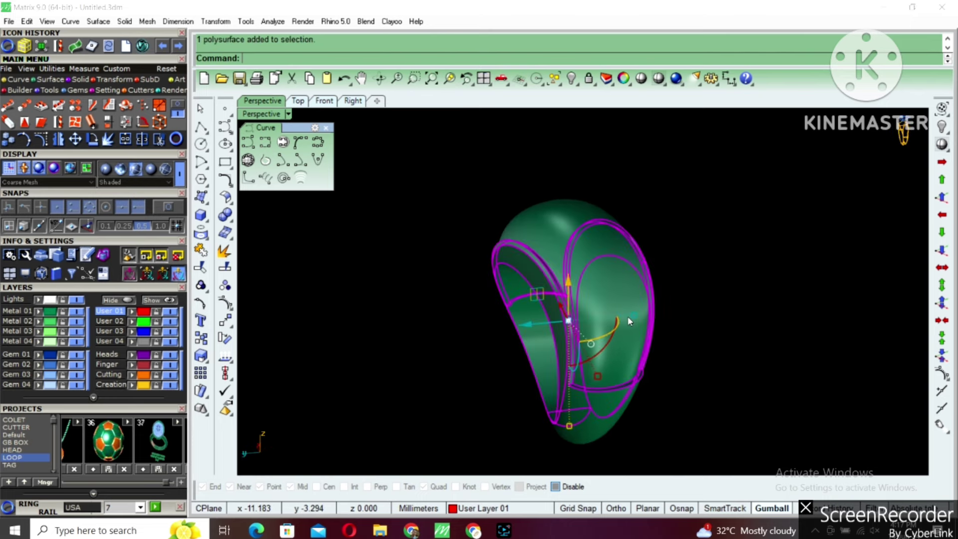
key(ctrl+x)
key(ctrl+v)
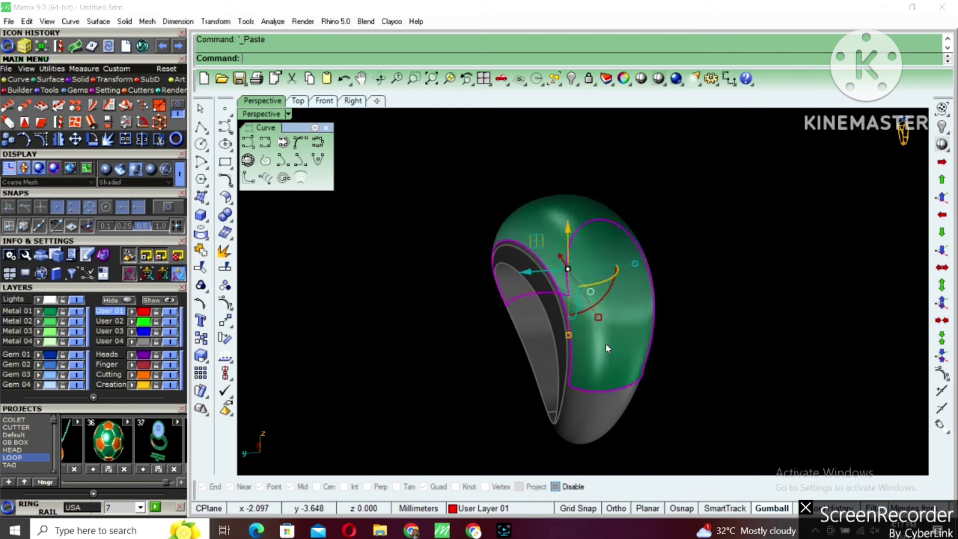
key(Escape)
click(645, 328)
right_drag(645, 328, 681, 311)
Step: Offset the top surface 0.3 inward, one-sided, as a surface rather than solid
text(OffsetSrf)
key(Return)
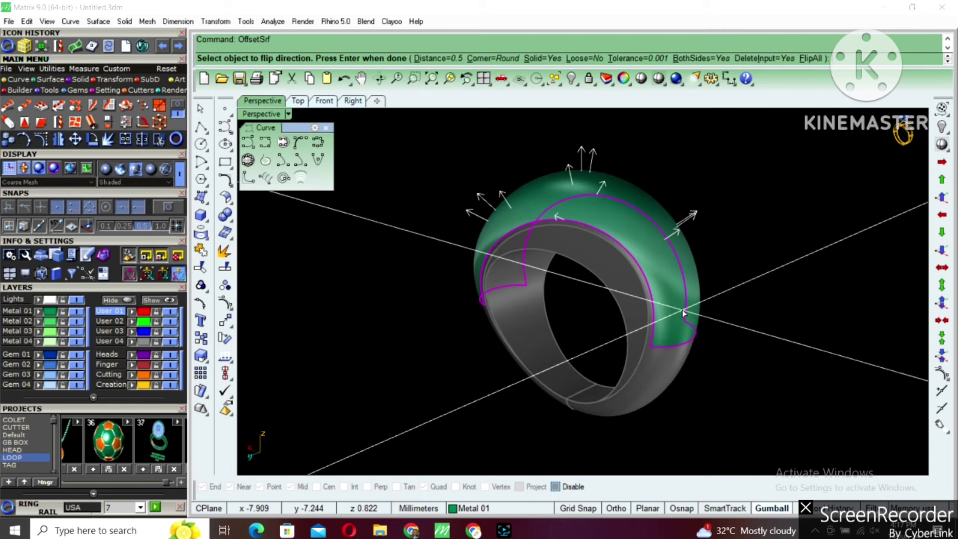
text(F)
key(Return)
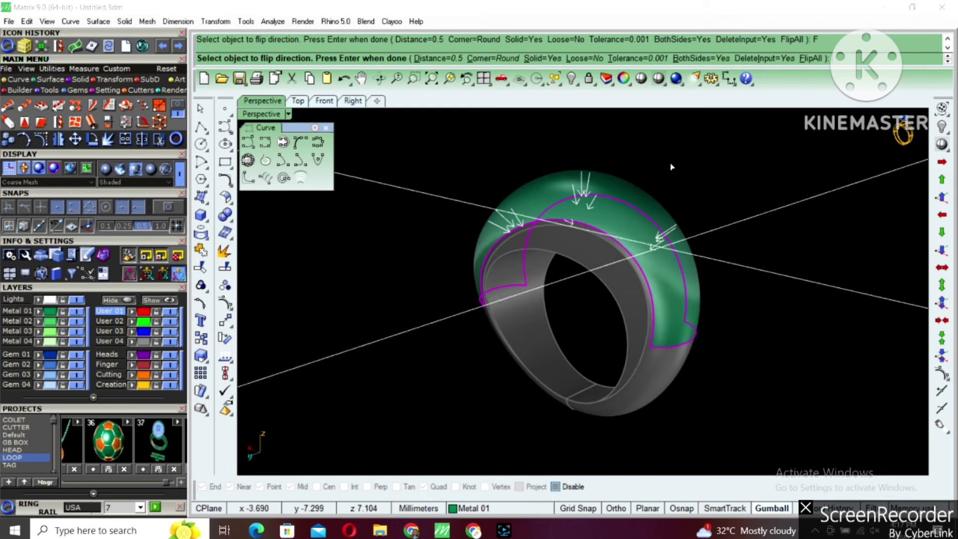
click(700, 58)
click(553, 61)
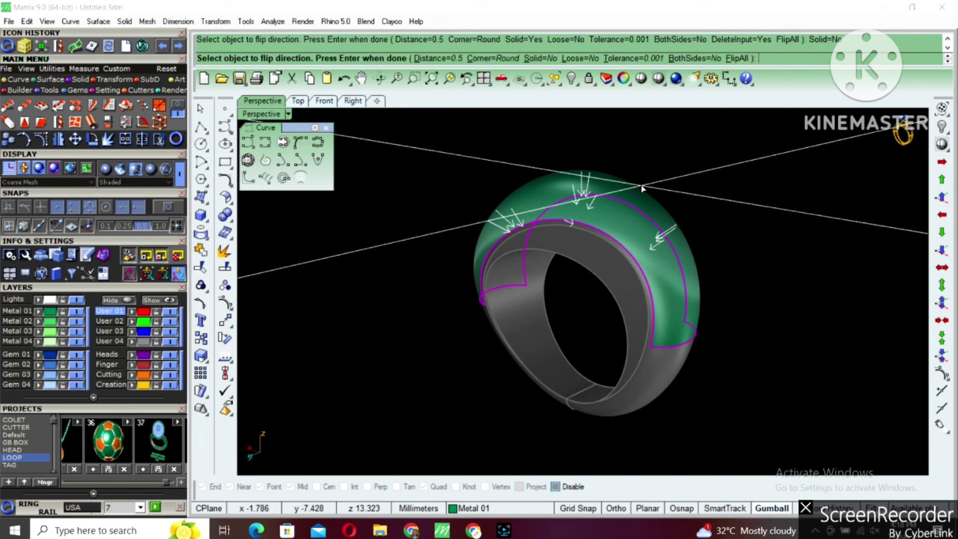
text(3)
key(Return)
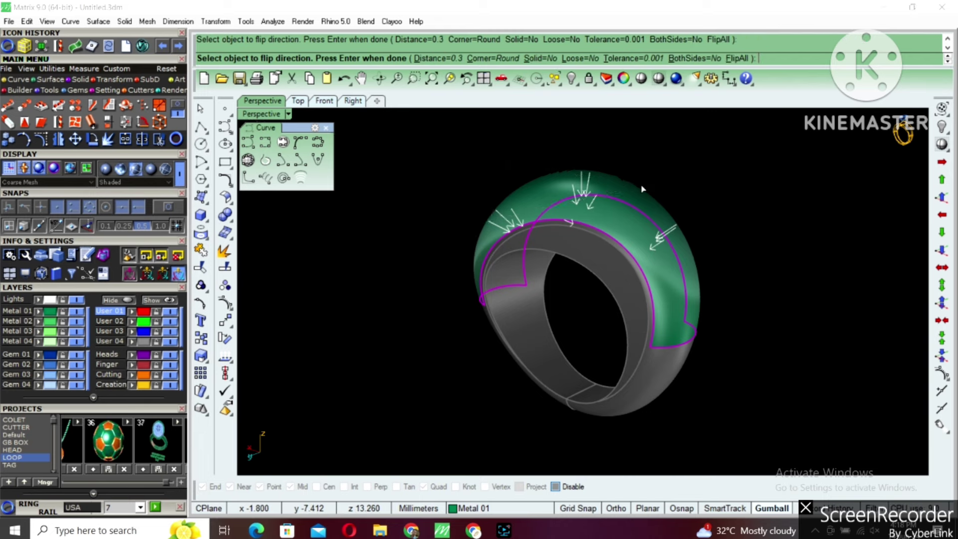
key(Return)
Step: Delete the green offset surface, leaving the red domed shell
right_drag(630, 207, 578, 220)
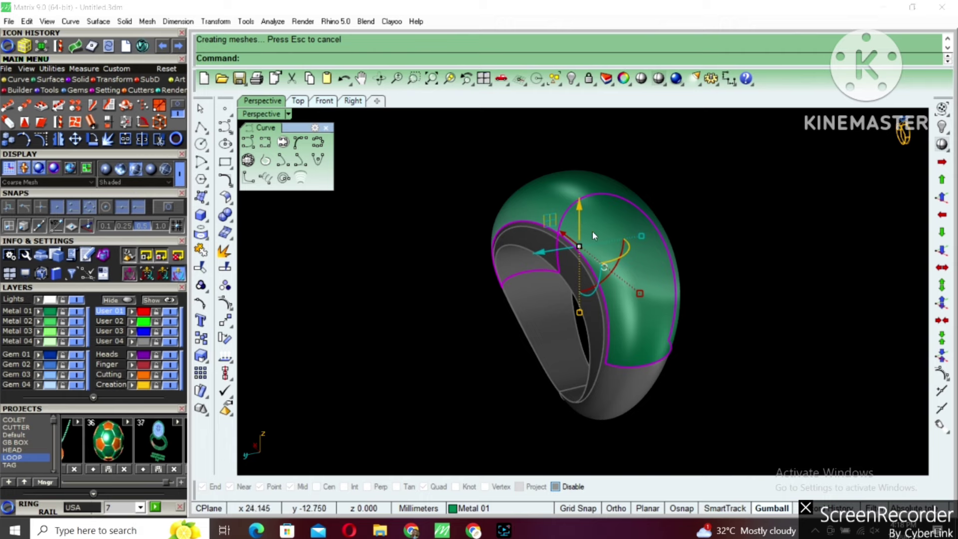
key(Delete)
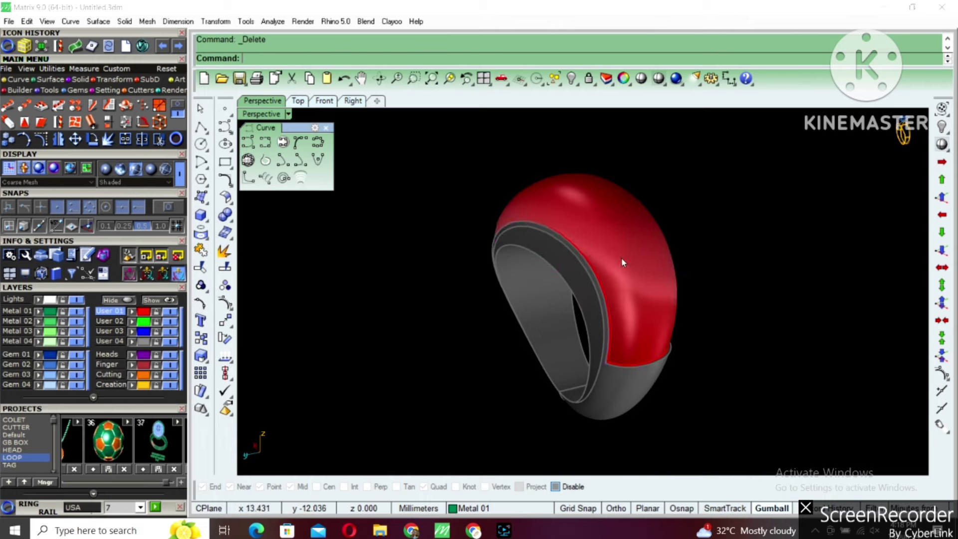
mouse_move(629, 252)
right_down()
mouse_move(543, 230)
mouse_move(629, 271)
mouse_move(585, 240)
mouse_move(560, 236)
mouse_move(599, 234)
right_up()
Step: Start rebuilding the red top surface with 36 U points and a trial 14 V points
click(626, 269)
text(rebuild)
key(Return)
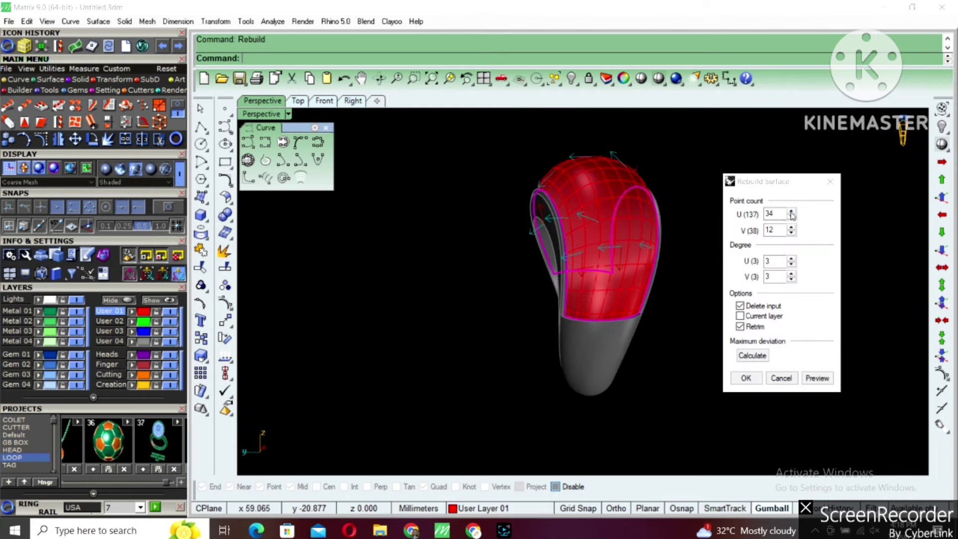
click(791, 214)
click(792, 214)
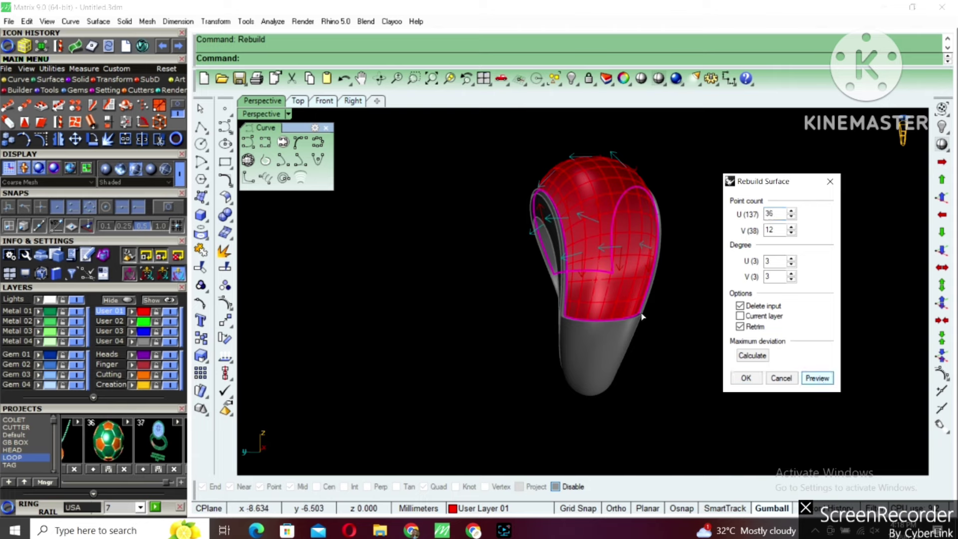
right_drag(626, 284, 677, 305)
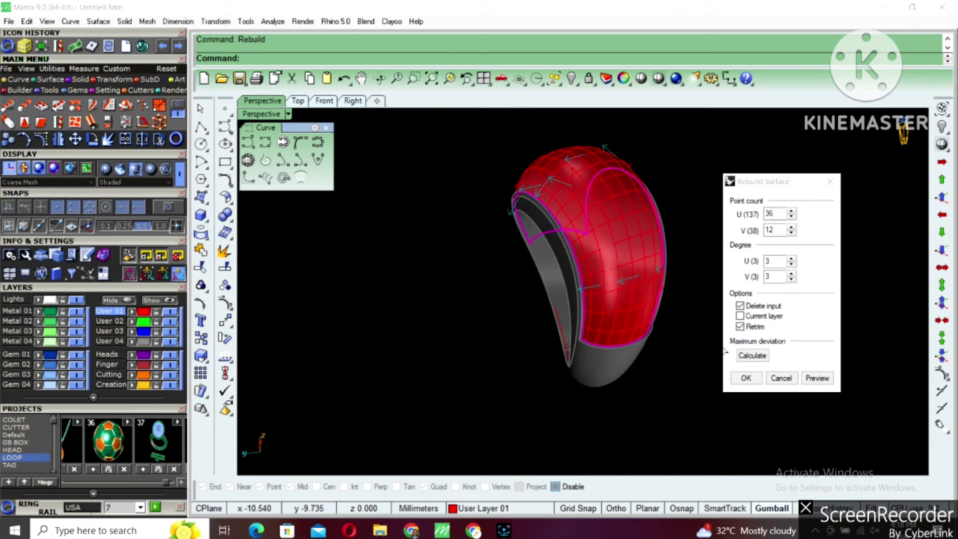
click(792, 230)
click(792, 230)
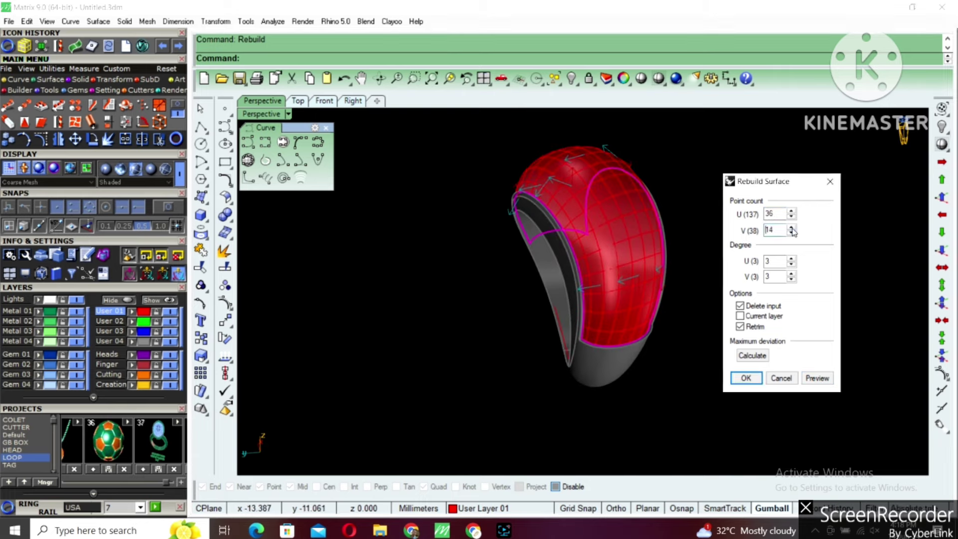
click(817, 377)
Step: Lower V points to 12, preview, and apply the degree-3 rebuild
click(791, 232)
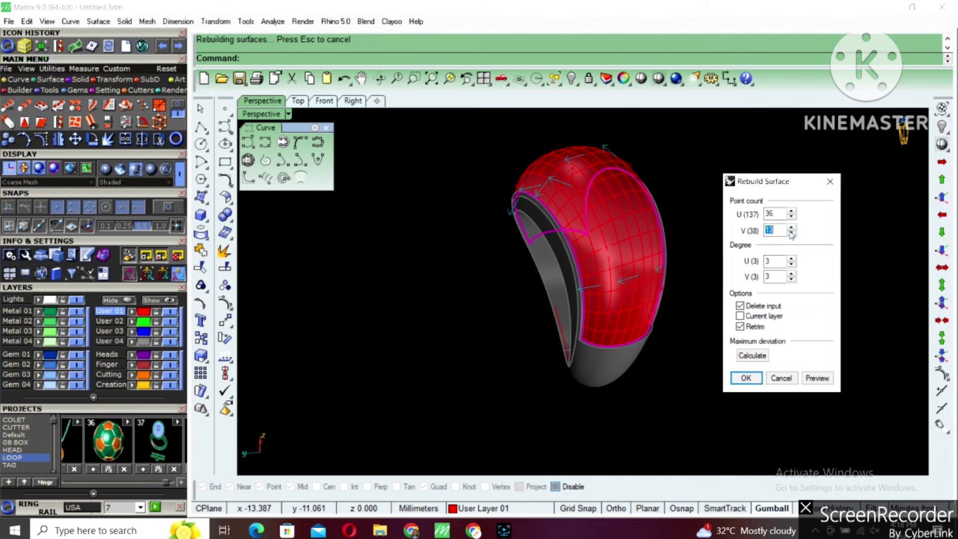
click(817, 378)
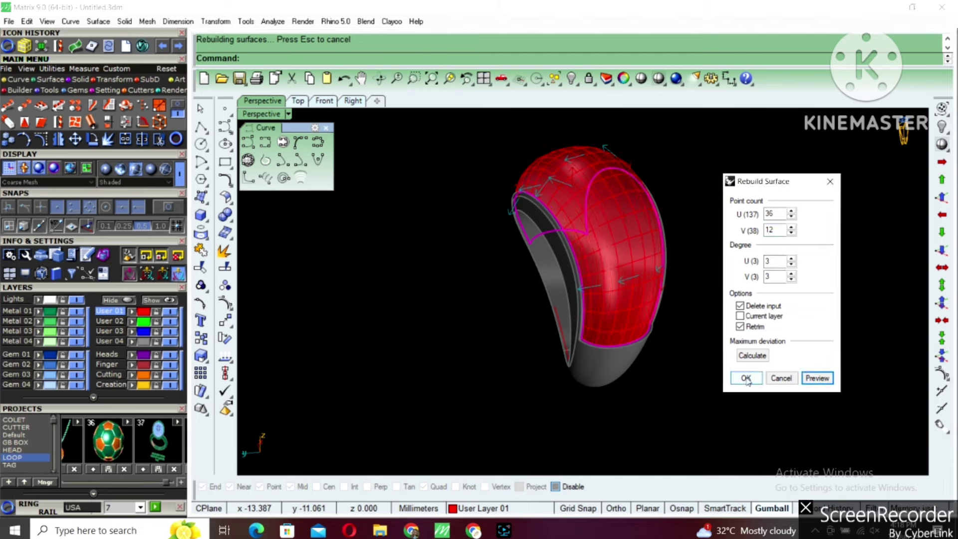
click(747, 378)
right_drag(569, 267, 619, 231)
click(757, 262)
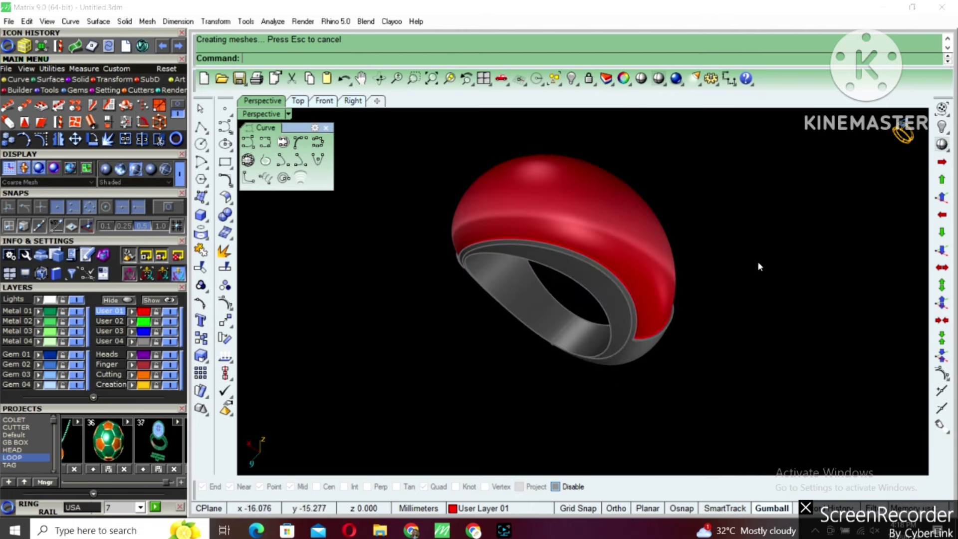
click(612, 237)
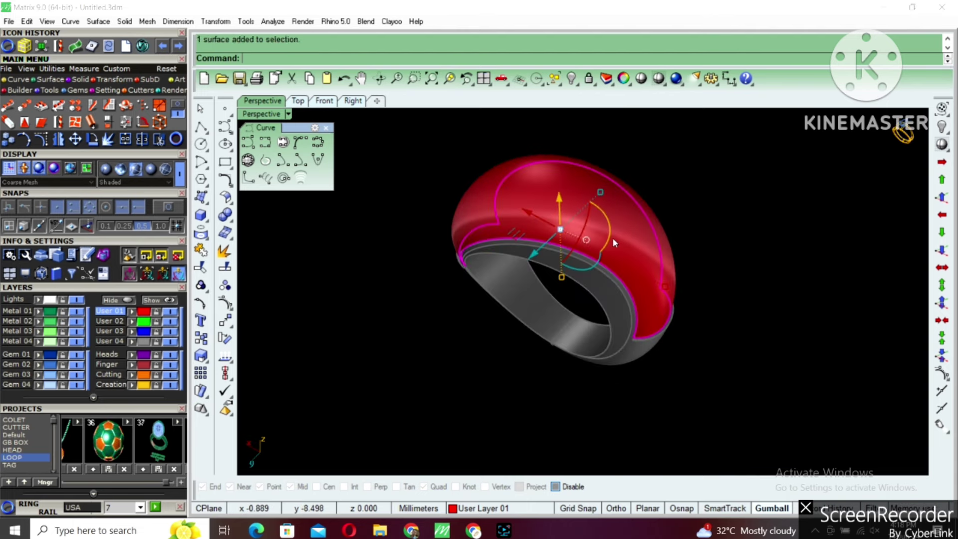
Step: Turn on isocurve display for the red domed surface in its properties
click(622, 80)
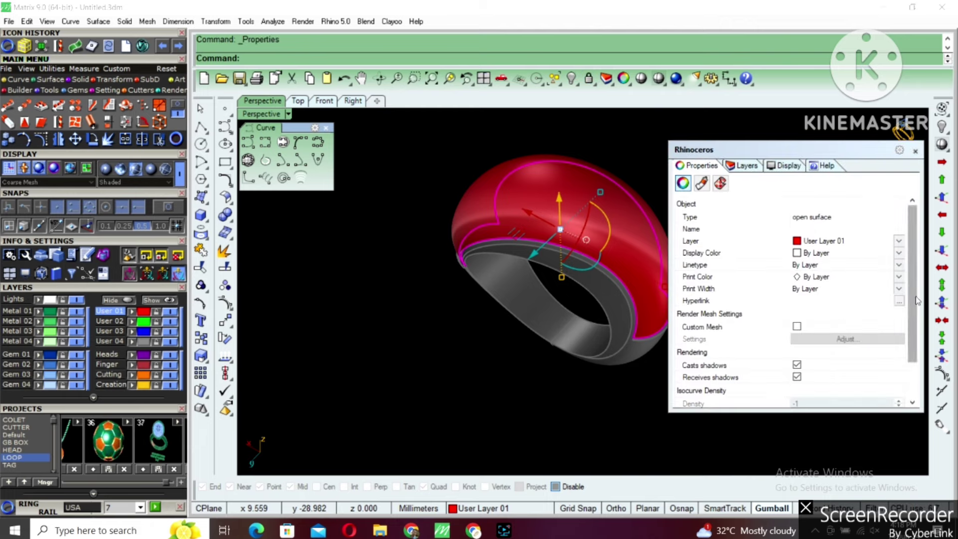
scroll(874, 317, down, 3)
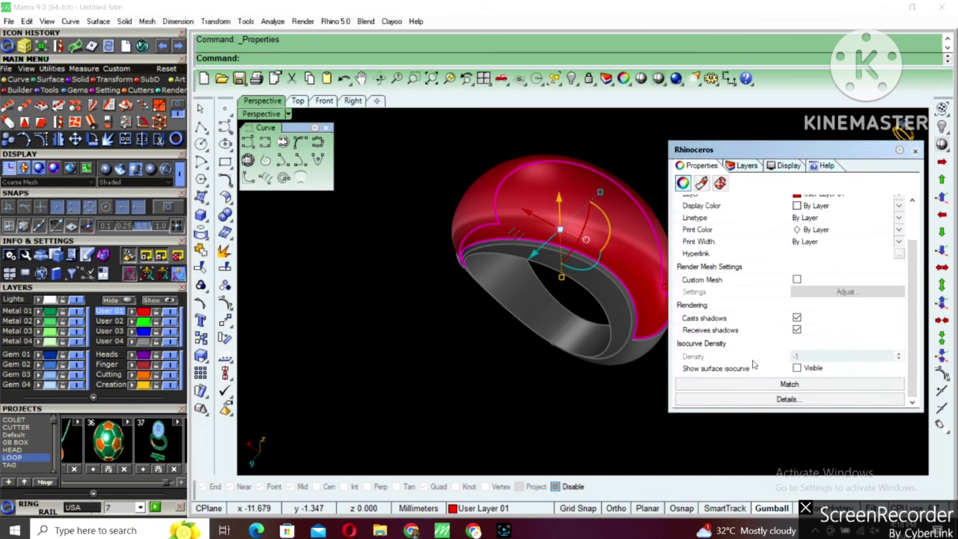
click(796, 369)
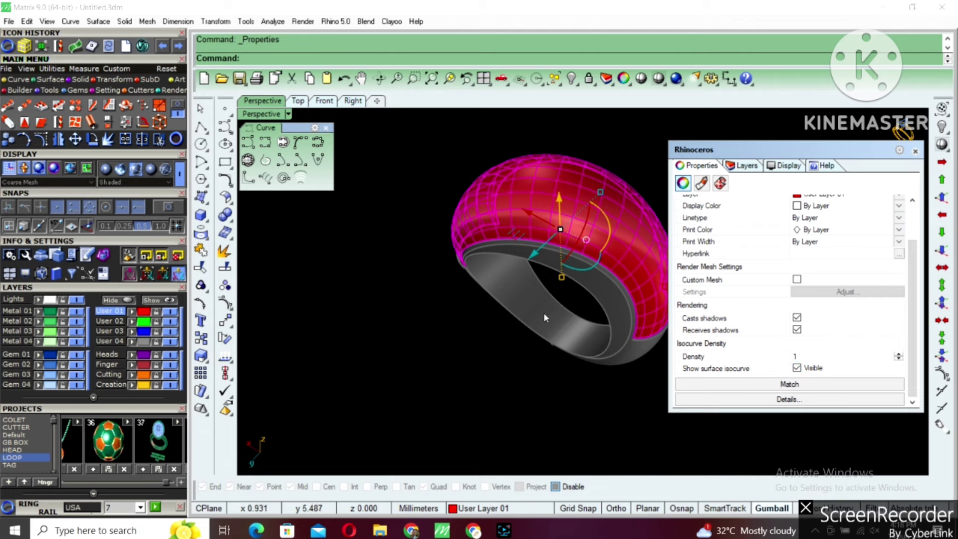
click(560, 310)
right_drag(591, 219, 486, 227)
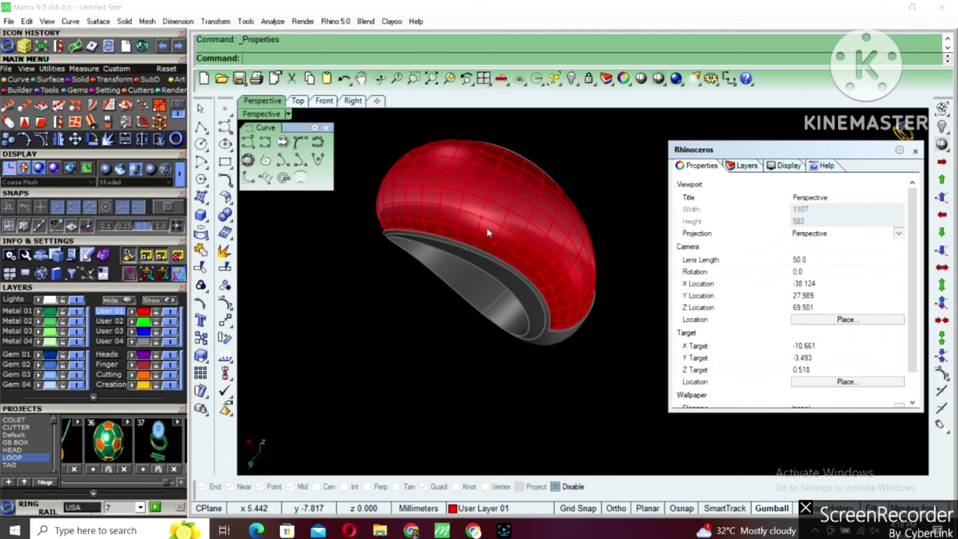
Step: Extract the red surface's wireframe as curves using the curve tools
click(493, 199)
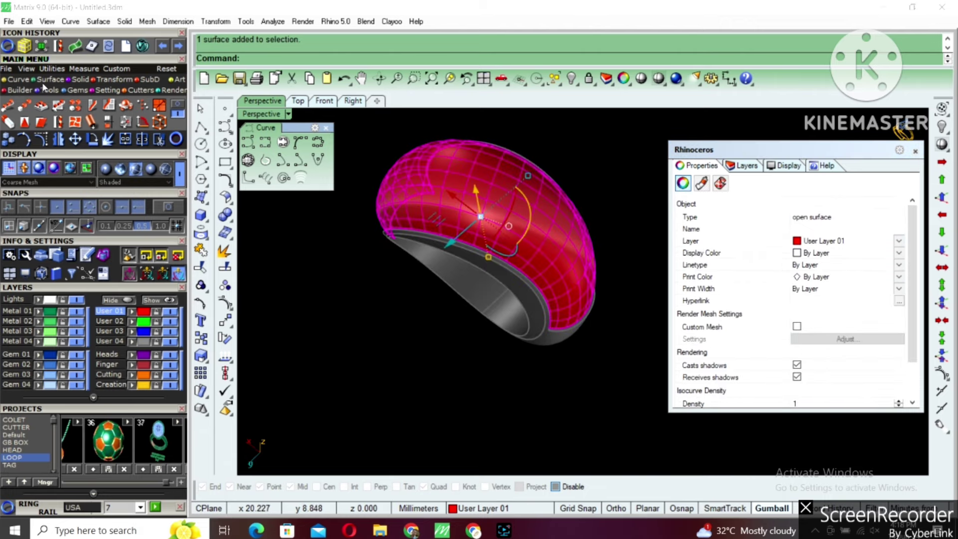
click(20, 78)
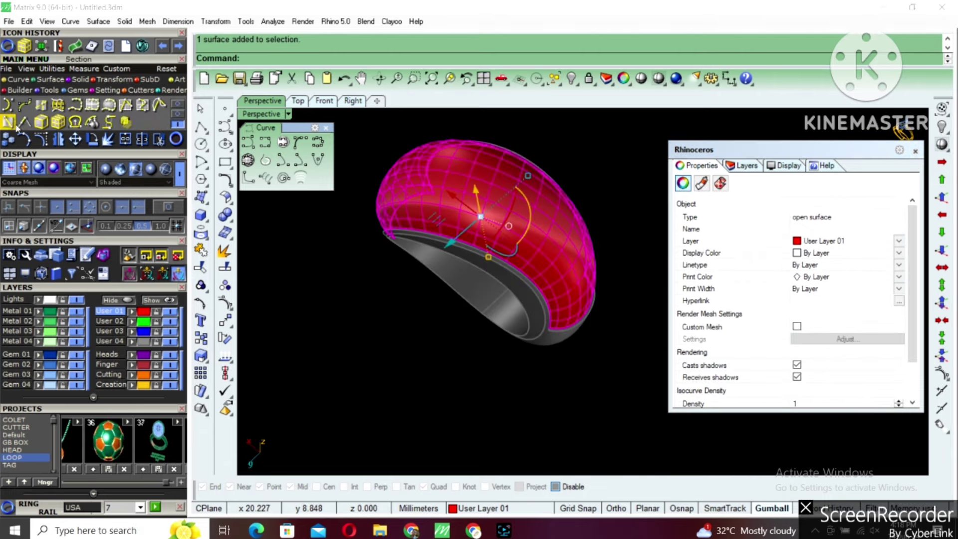
click(177, 107)
click(180, 115)
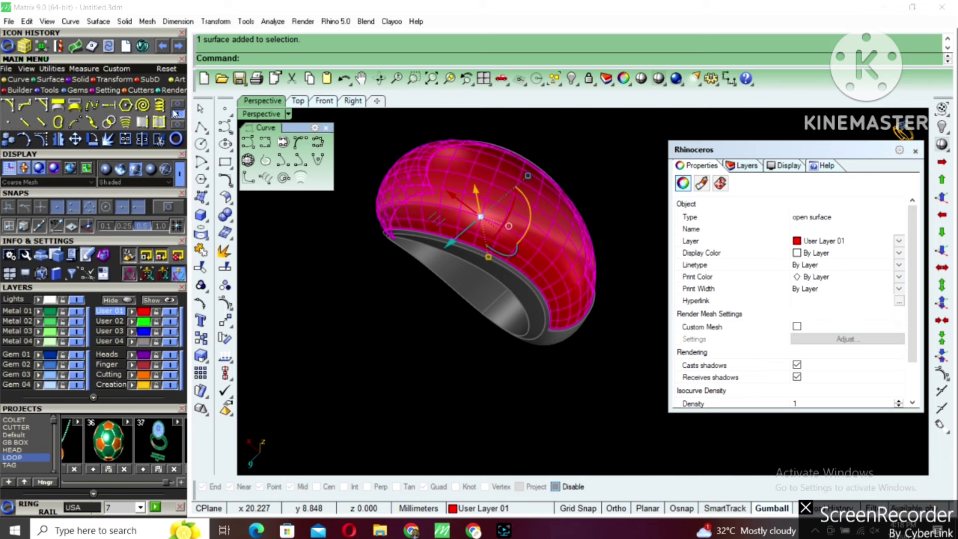
click(177, 106)
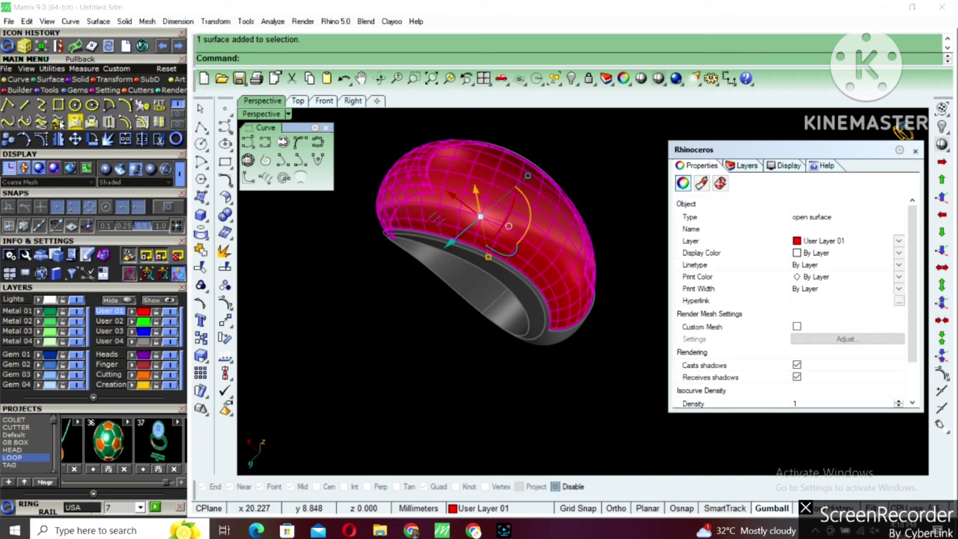
click(177, 123)
click(57, 122)
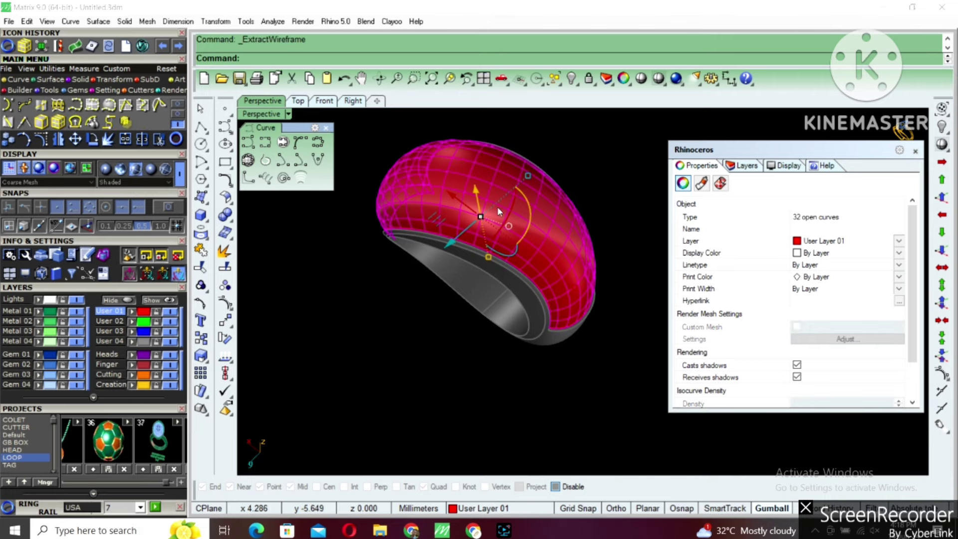
Step: Delete the solid top shell surface
scroll(511, 194, up, 2)
scroll(494, 190, up, 2)
click(493, 191)
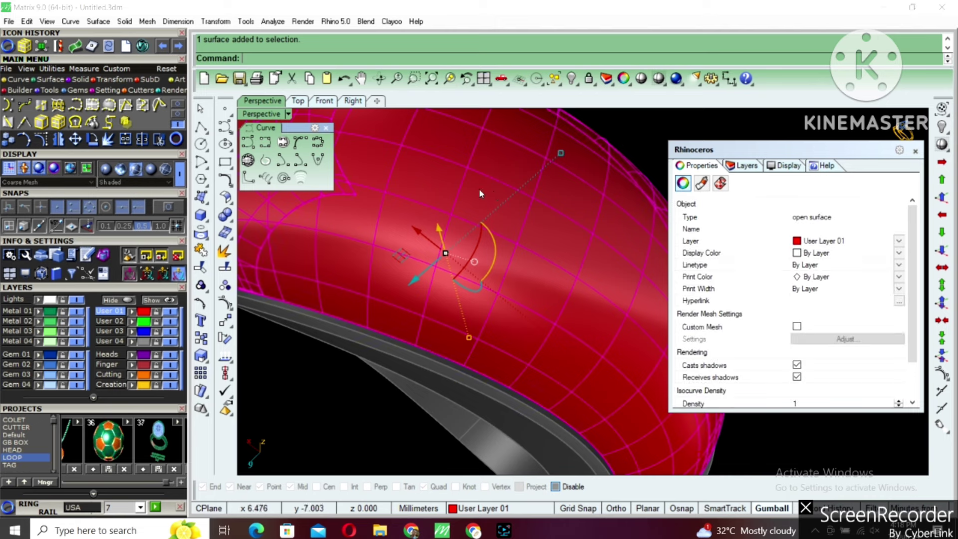
scroll(481, 188, down, 3)
key(Delete)
Step: Window-select all 32 extracted grid curves
right_drag(485, 187, 522, 183)
scroll(439, 179, down, 2)
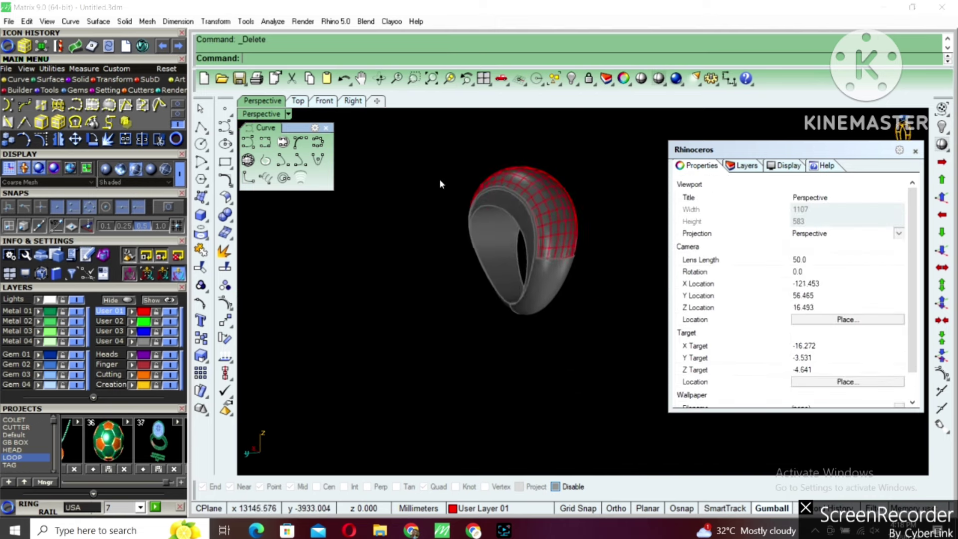
right_drag(440, 183, 588, 182)
drag(622, 137, 526, 244)
scroll(528, 244, up, 1)
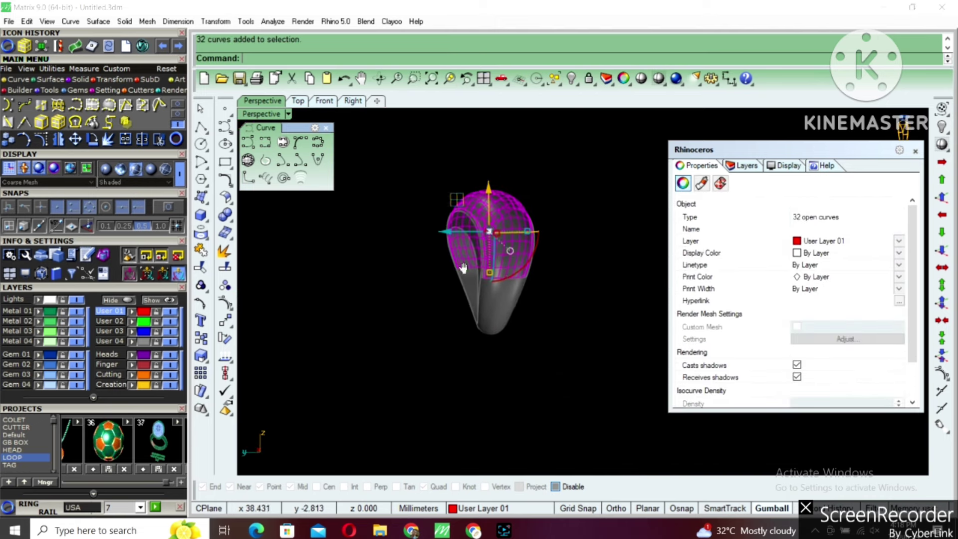
scroll(498, 277, up, 2)
scroll(495, 288, up, 2)
scroll(492, 287, down, 1)
scroll(487, 250, down, 2)
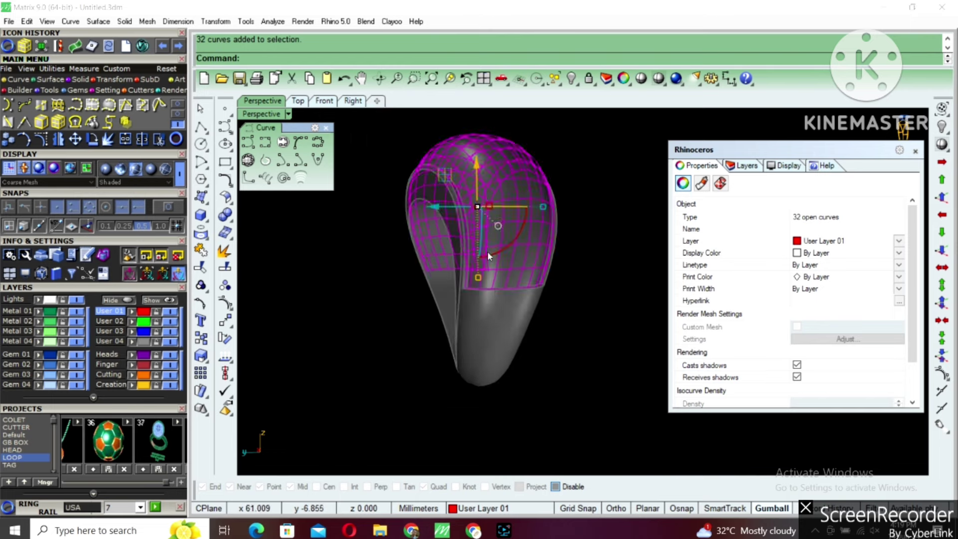
mouse_move(487, 251)
right_down()
mouse_move(573, 300)
mouse_move(537, 306)
right_up()
Step: Pipe the 32 grid curves using the default 0.350 radius
text(pipe)
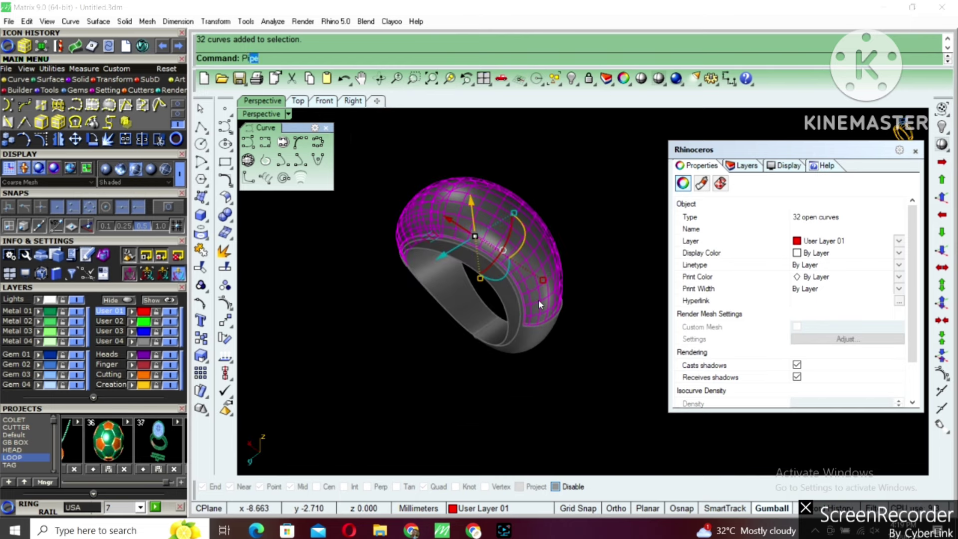
key(Return)
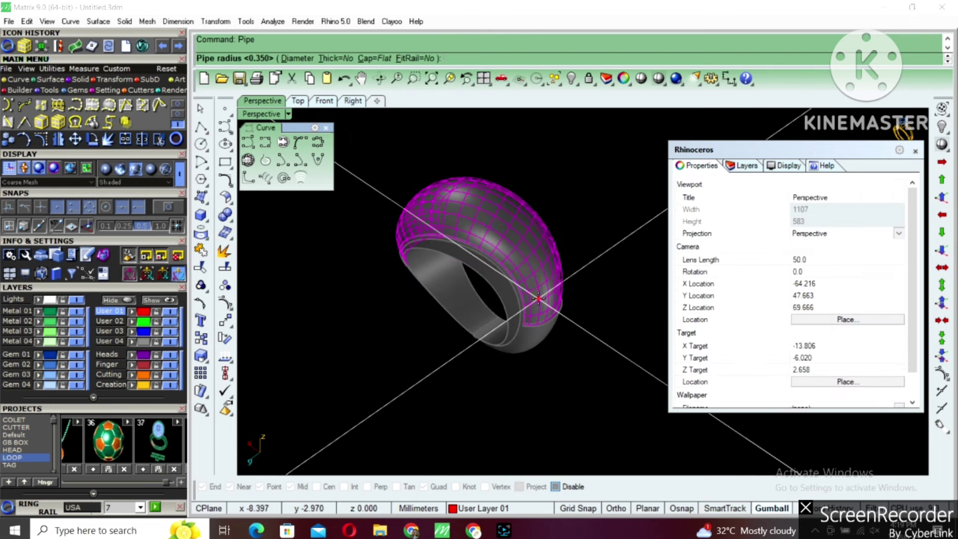
scroll(538, 296, up, 3)
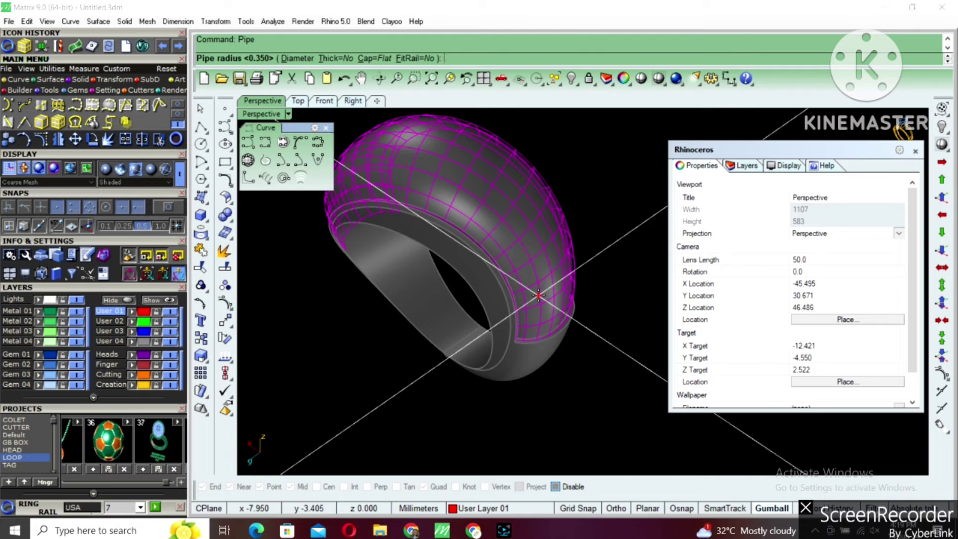
text(3)
key(Return)
key(Return)
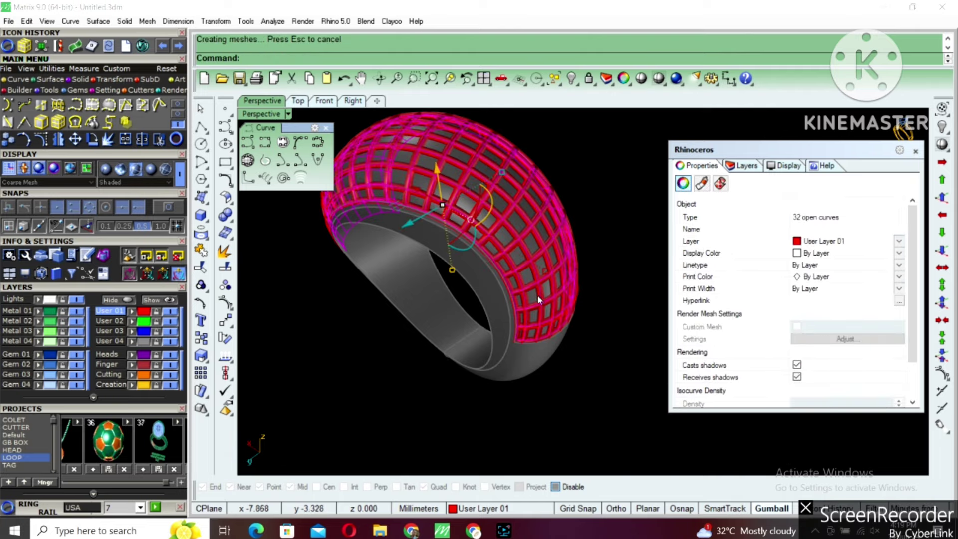
mouse_move(538, 295)
right_down()
mouse_move(533, 244)
mouse_move(470, 284)
mouse_move(569, 331)
mouse_move(570, 301)
right_up()
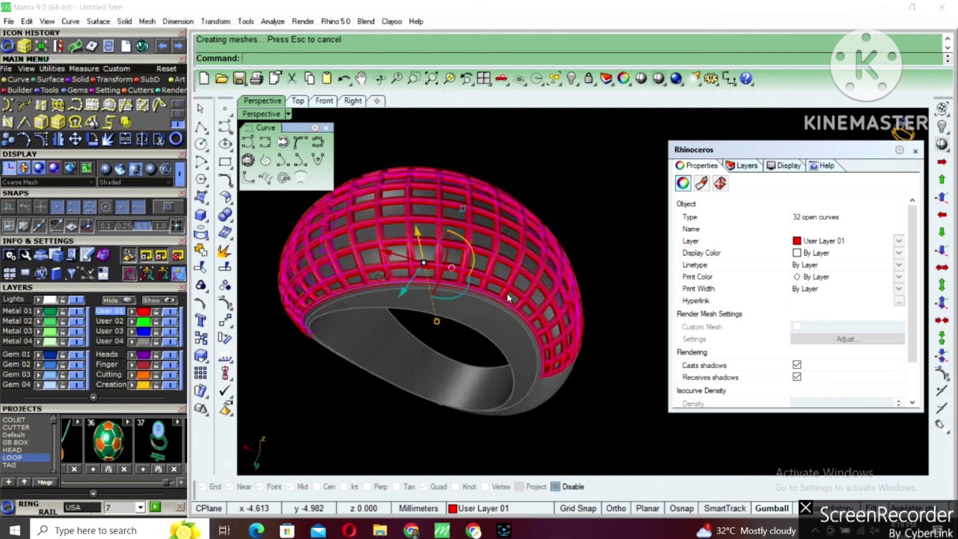
Step: Group all the lattice pipes together with Ctrl+G and unlock the ring's band
right_drag(506, 294, 379, 226)
key(Escape)
mouse_move(547, 260)
right_down()
mouse_move(534, 313)
mouse_move(470, 342)
right_up()
click(426, 363)
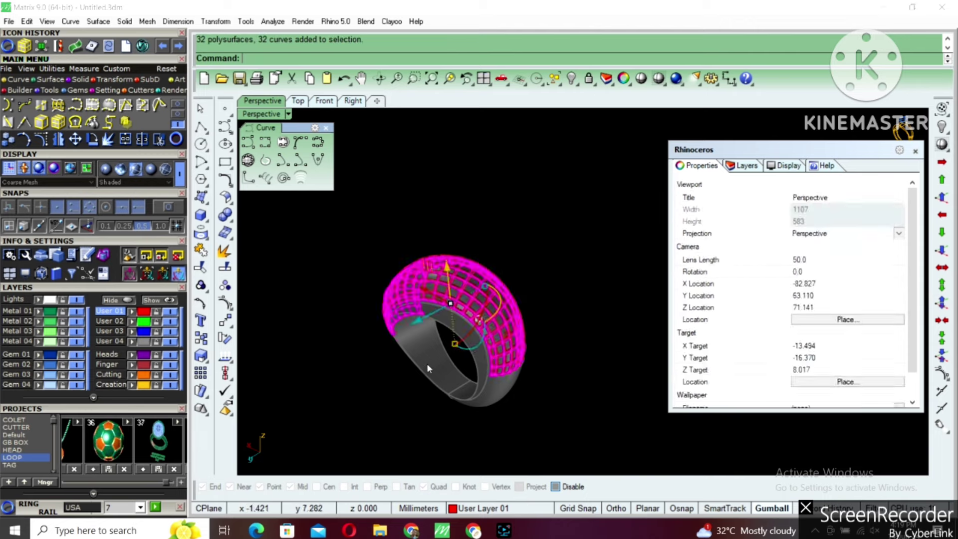
key(ctrl+g)
key(Escape)
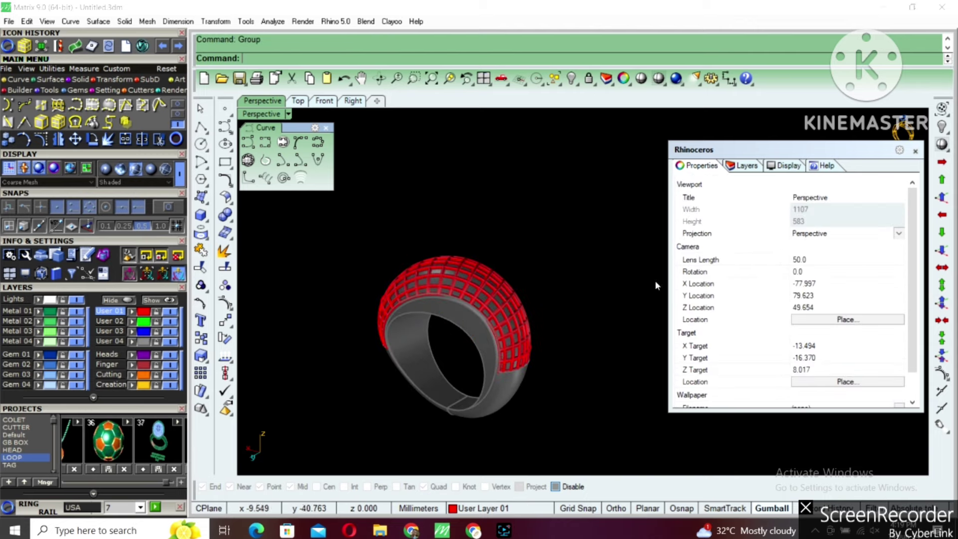
click(916, 152)
Step: Switch the viewport display to Plastic shading
right_drag(552, 284, 456, 282)
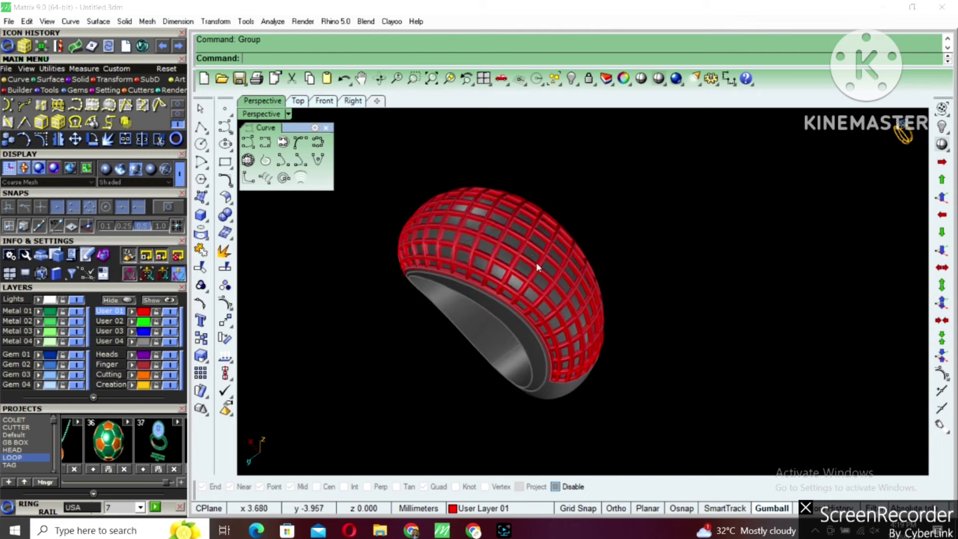
right_drag(500, 307, 559, 280)
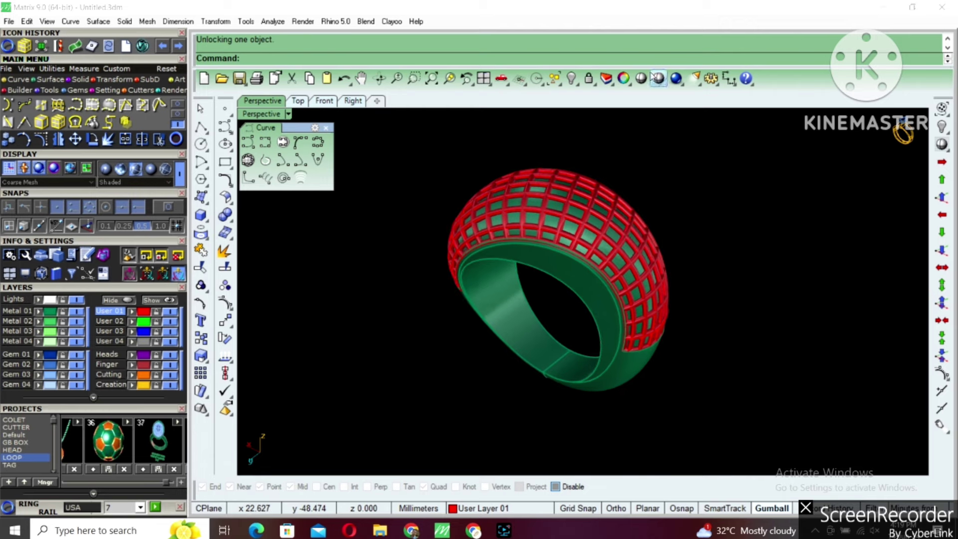
click(659, 78)
right_drag(578, 337, 756, 148)
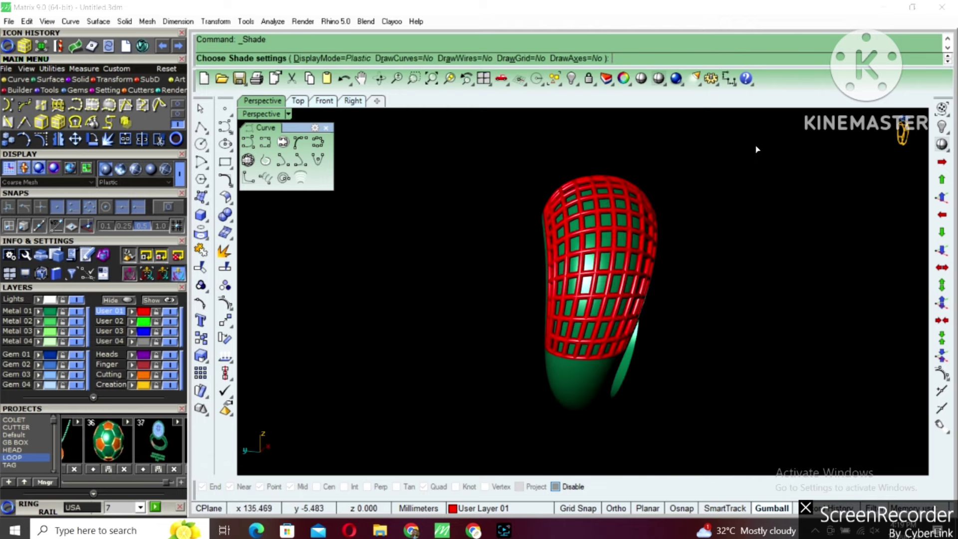
key(Escape)
Step: Colour the whole ring, lattice and band, with User 01 red
drag(756, 149, 422, 456)
click(132, 313)
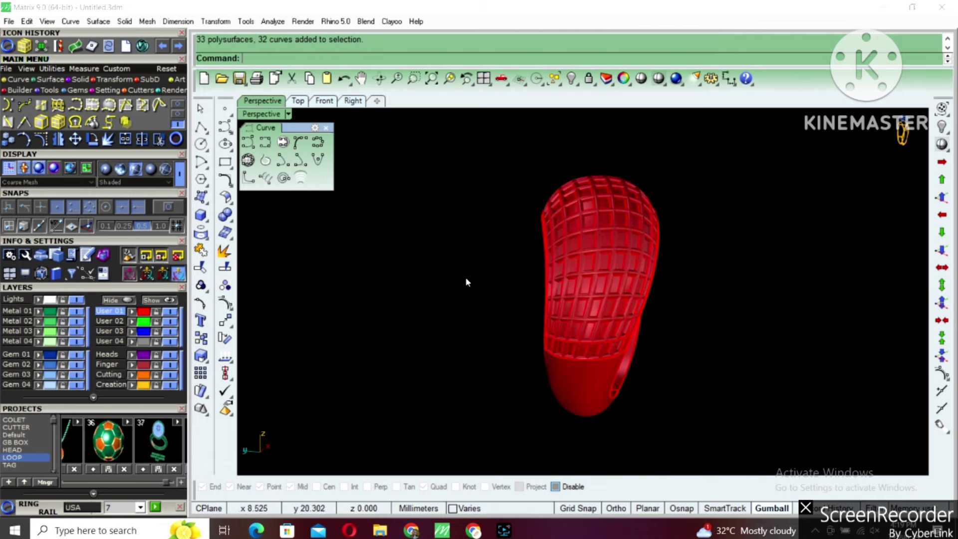
click(642, 78)
mouse_move(609, 316)
right_down()
mouse_move(715, 297)
mouse_move(584, 285)
mouse_move(744, 259)
mouse_move(752, 336)
mouse_move(584, 415)
mouse_move(221, 92)
right_up()
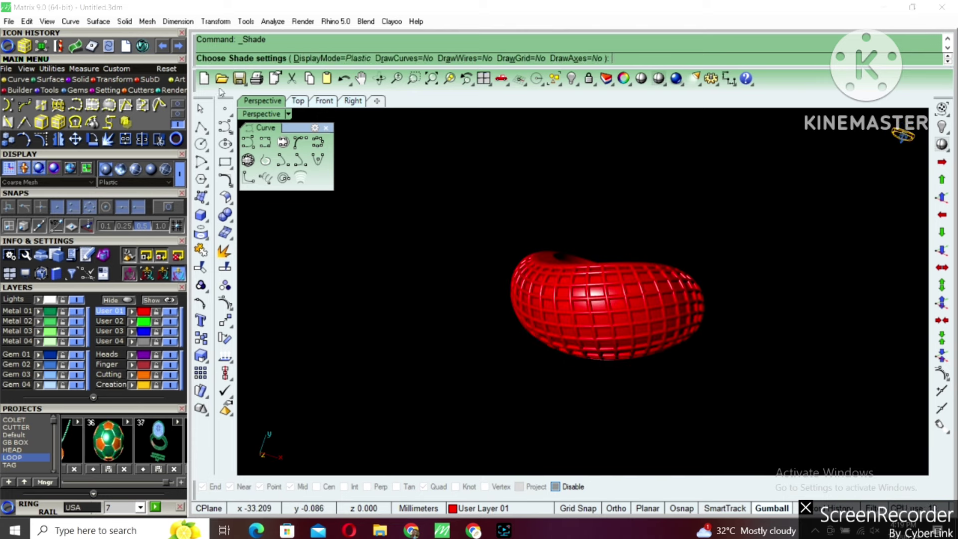
double_click(250, 119)
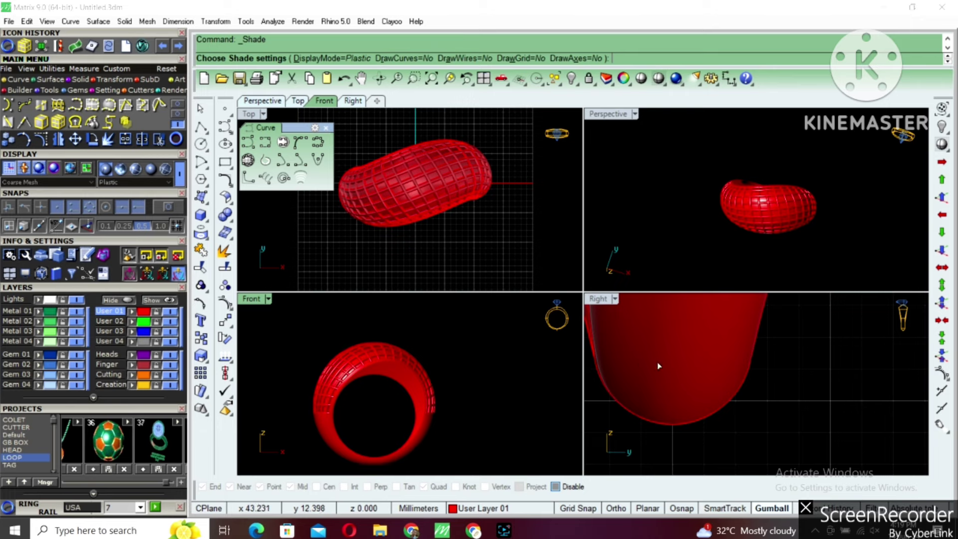
mouse_move(658, 365)
right_down()
mouse_move(716, 351)
mouse_move(726, 406)
mouse_move(736, 408)
mouse_move(740, 364)
mouse_move(728, 367)
right_up()
right_drag(448, 210, 485, 209)
click(747, 243)
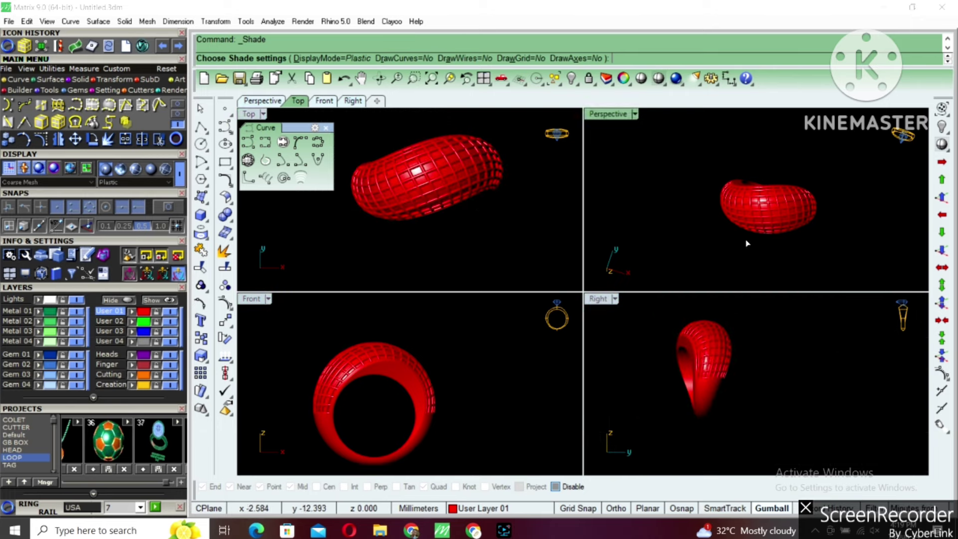
right_drag(474, 365, 495, 333)
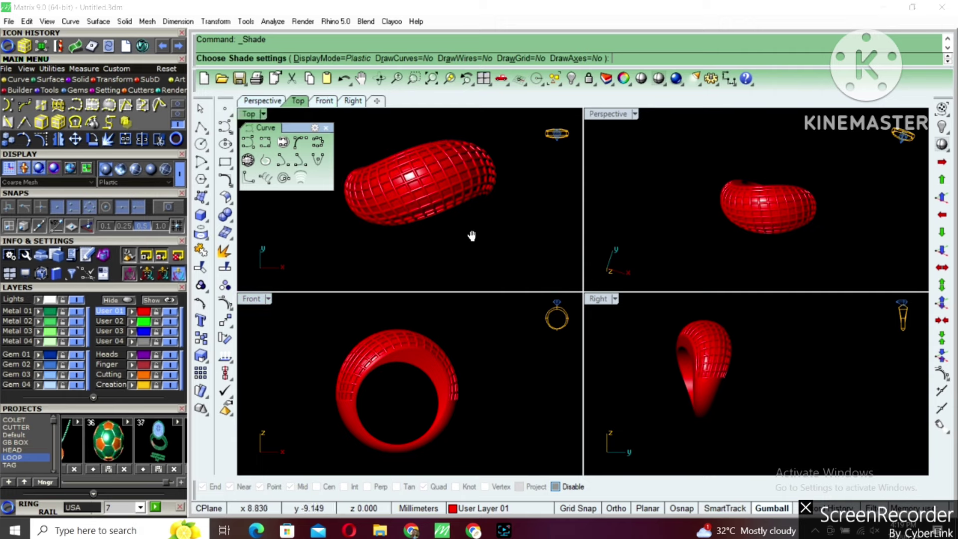
right_drag(449, 214, 471, 234)
click(731, 396)
right_drag(731, 395, 743, 379)
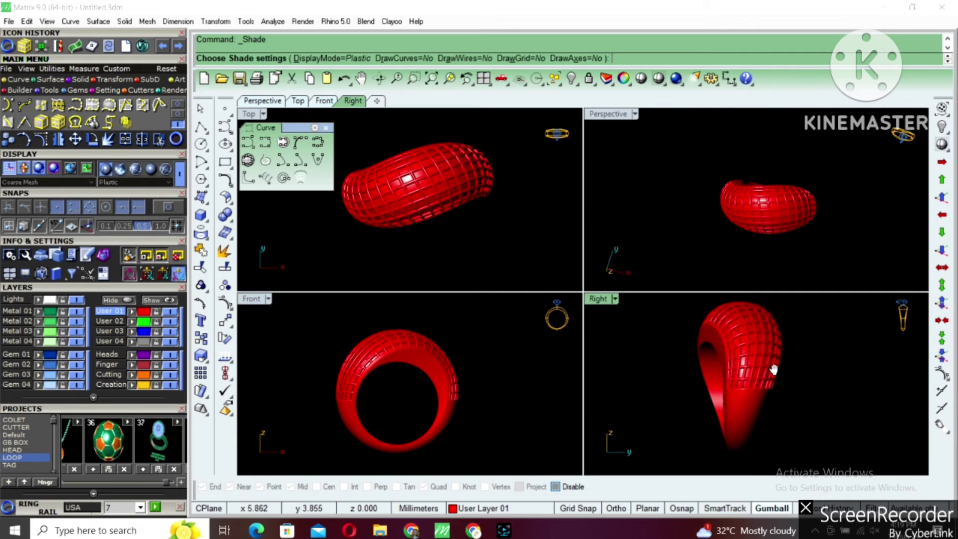
right_drag(771, 240, 773, 218)
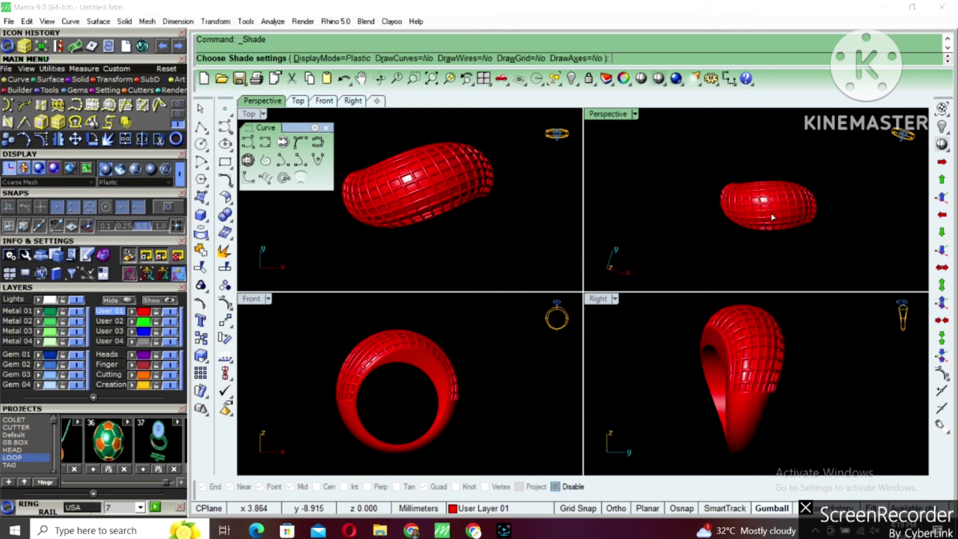
double_click(619, 119)
mouse_move(618, 231)
right_down()
mouse_move(644, 297)
mouse_move(641, 352)
mouse_move(534, 230)
mouse_move(488, 253)
mouse_move(691, 269)
mouse_move(868, 353)
mouse_move(613, 369)
mouse_move(569, 327)
mouse_move(616, 301)
mouse_move(566, 334)
mouse_move(616, 304)
mouse_move(675, 288)
mouse_move(619, 256)
mouse_move(668, 274)
right_up()
Step: Extract the ring's domed top surface as a separate surface with ExtractSrf
key(Escape)
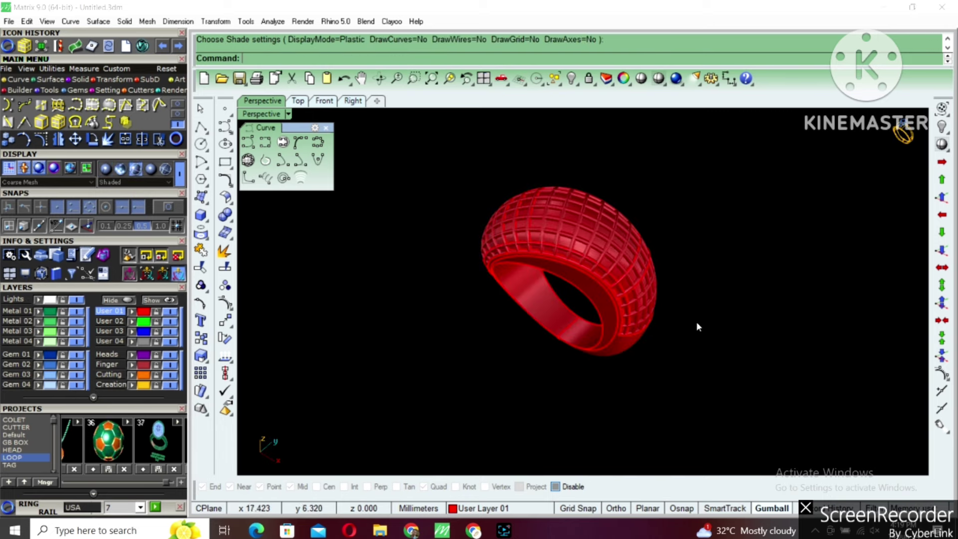
mouse_move(682, 351)
right_down()
mouse_move(695, 304)
mouse_move(817, 177)
mouse_move(782, 228)
mouse_move(667, 316)
mouse_move(614, 324)
mouse_move(573, 280)
mouse_move(591, 260)
mouse_move(604, 339)
mouse_move(640, 337)
mouse_move(698, 363)
mouse_move(630, 342)
mouse_move(683, 348)
mouse_move(644, 354)
mouse_move(677, 345)
mouse_move(666, 349)
mouse_move(673, 335)
right_up()
text(ExtractSrf)
key(Return)
click(610, 344)
key(Return)
Step: Untrim the edges of the extracted red surface
key(ctrl+a)
key(Escape)
click(698, 363)
key(Return)
key(Return)
click(682, 348)
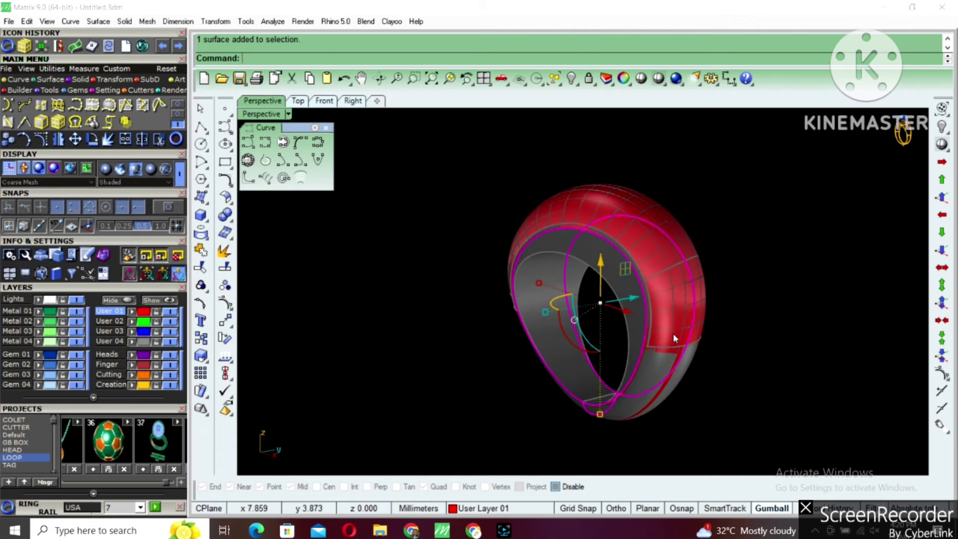
Step: Offset the red dome inward 0.9 with Solid off, then delete the original surface
text(offsetsrf)
key(Return)
text(s)
key(Return)
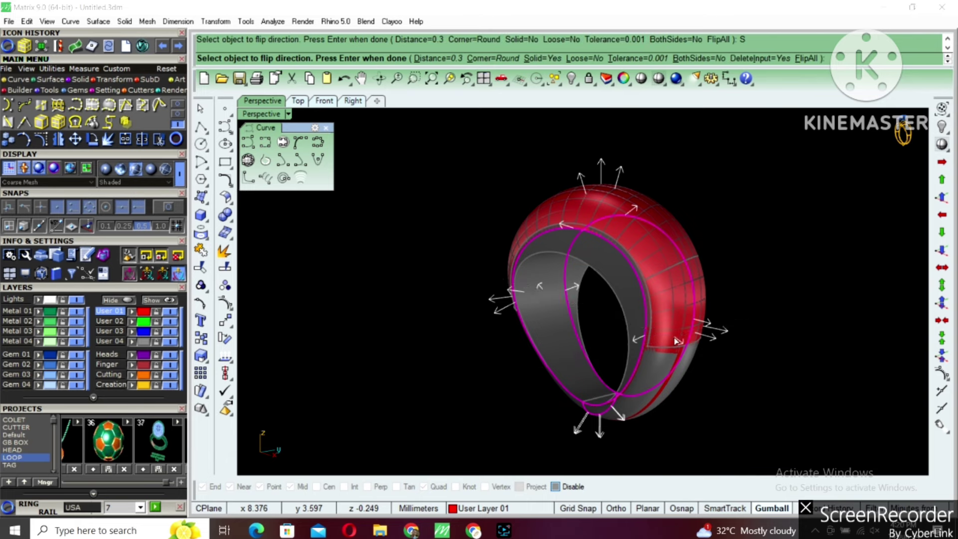
text(f)
key(Return)
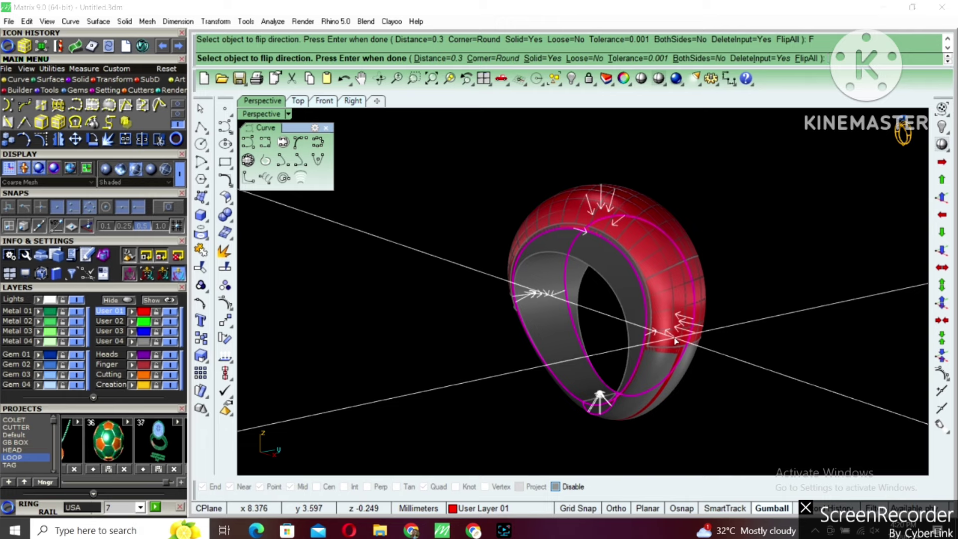
text(s)
key(Return)
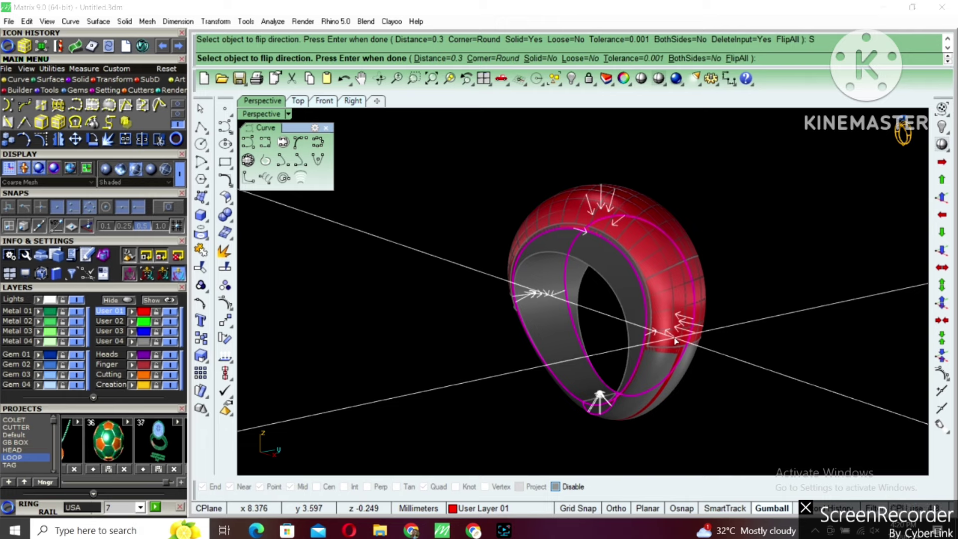
key(Return)
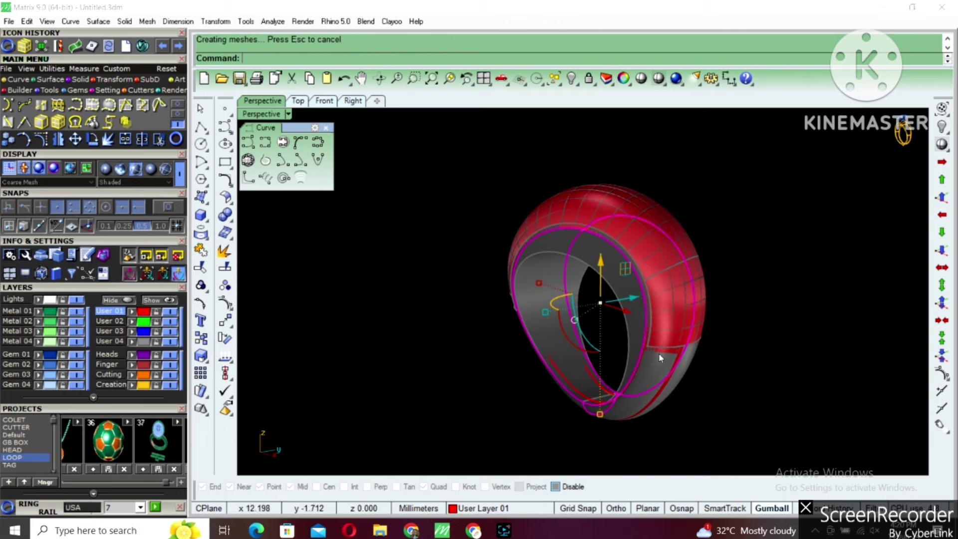
click(591, 398)
key(Delete)
Step: Place a copy of the ring 20 units to the side
mouse_move(589, 385)
right_down()
mouse_move(605, 311)
mouse_move(621, 317)
right_up()
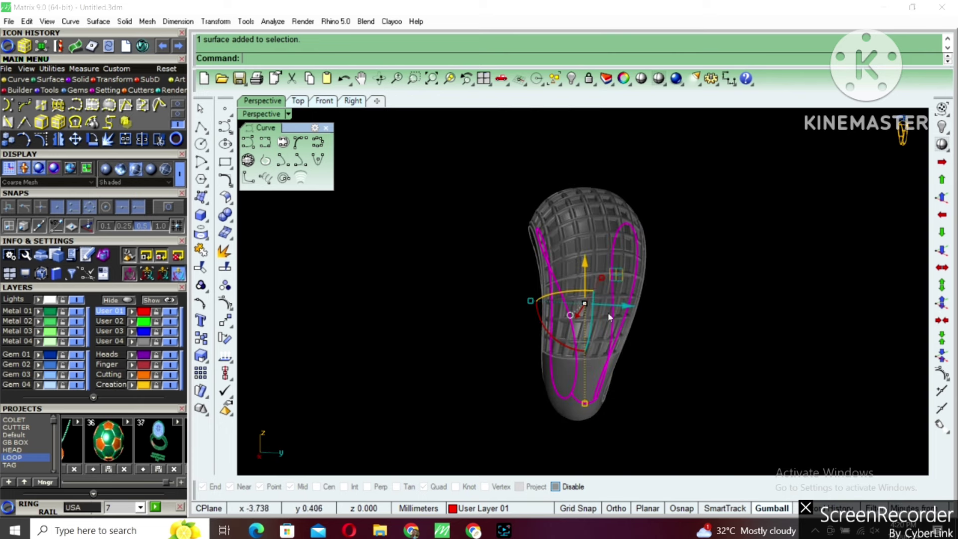
click(626, 308)
text(20)
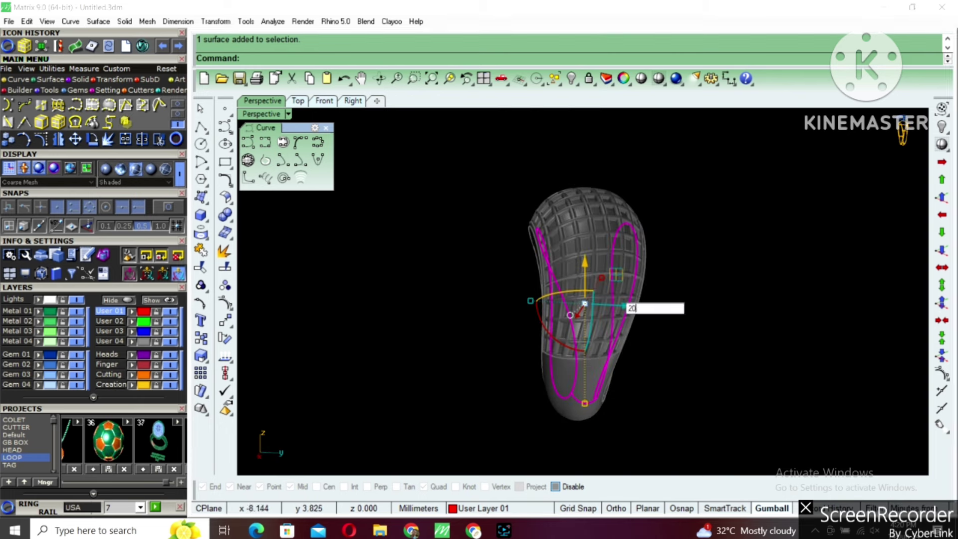
key(Return)
right_drag(627, 305, 681, 286)
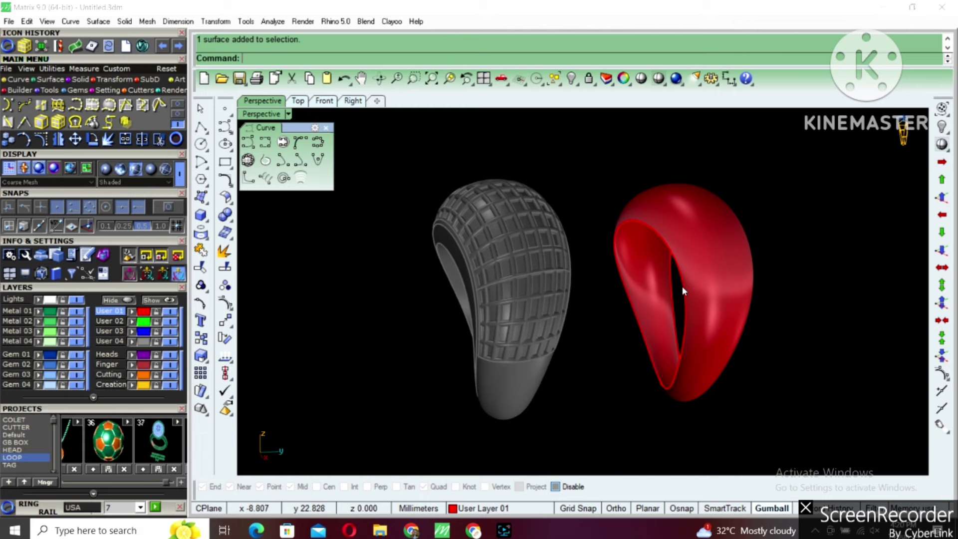
Step: Duplicate the red piece's inner rim edge, patch the opening, and delete the curve
text(DupEdge)
key(Return)
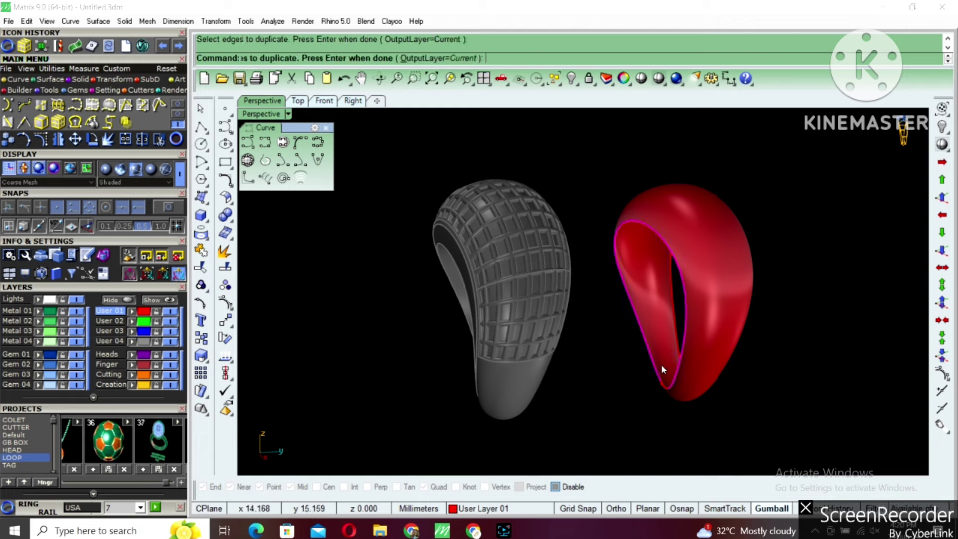
mouse_move(664, 394)
right_down()
mouse_move(676, 368)
mouse_move(634, 343)
right_up()
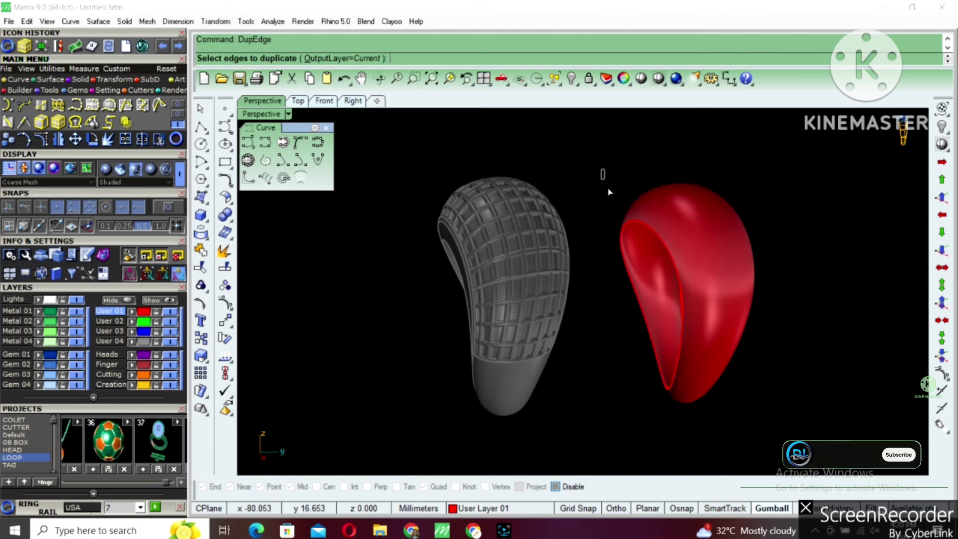
drag(691, 442, 702, 394)
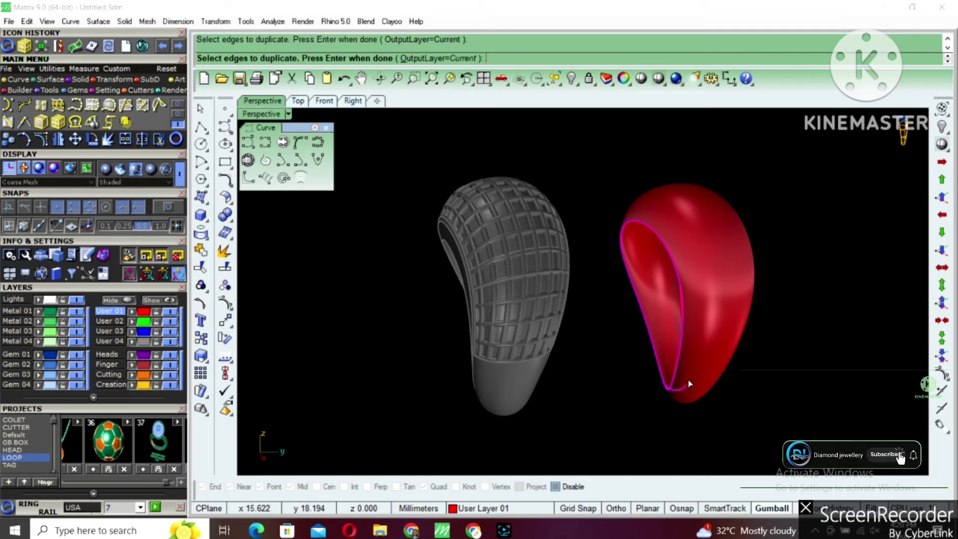
scroll(687, 379, up, 2)
mouse_move(669, 429)
right_down()
mouse_move(706, 397)
mouse_move(576, 334)
mouse_move(656, 352)
mouse_move(686, 437)
right_up()
key(Return)
text(p)
key(Return)
key(Delete)
Step: Repeat the edge duplication and patch, then undo the patch
right_click(686, 437)
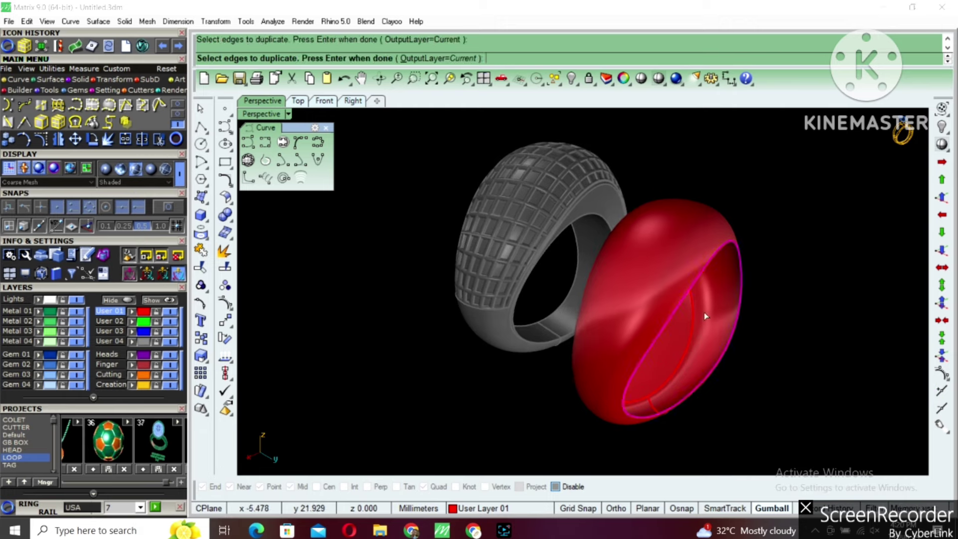
mouse_move(705, 316)
right_down()
mouse_move(687, 349)
mouse_move(719, 383)
mouse_move(647, 340)
right_up()
key(Return)
text(p)
key(Return)
key(Delete)
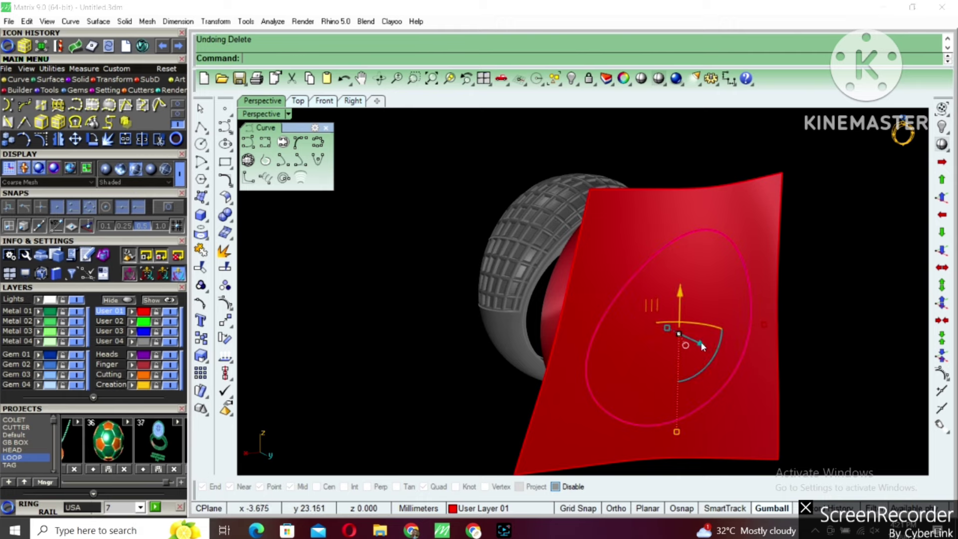
key(ctrl+z)
Step: Duplicate the open edge again, delete that curve, and select the red piece
text(D)
mouse_move(659, 422)
right_down()
mouse_move(731, 407)
mouse_move(752, 317)
right_up()
text(upEdge)
key(Return)
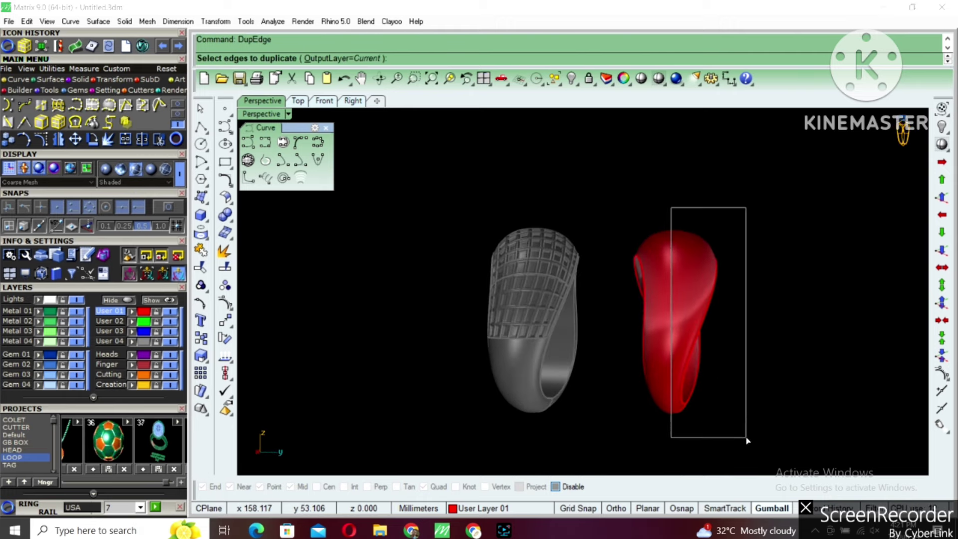
drag(746, 440, 747, 440)
scroll(698, 419, up, 5)
key(Return)
mouse_move(698, 419)
right_down()
mouse_move(630, 428)
mouse_move(695, 396)
right_up()
key(Delete)
scroll(797, 310, down, 5)
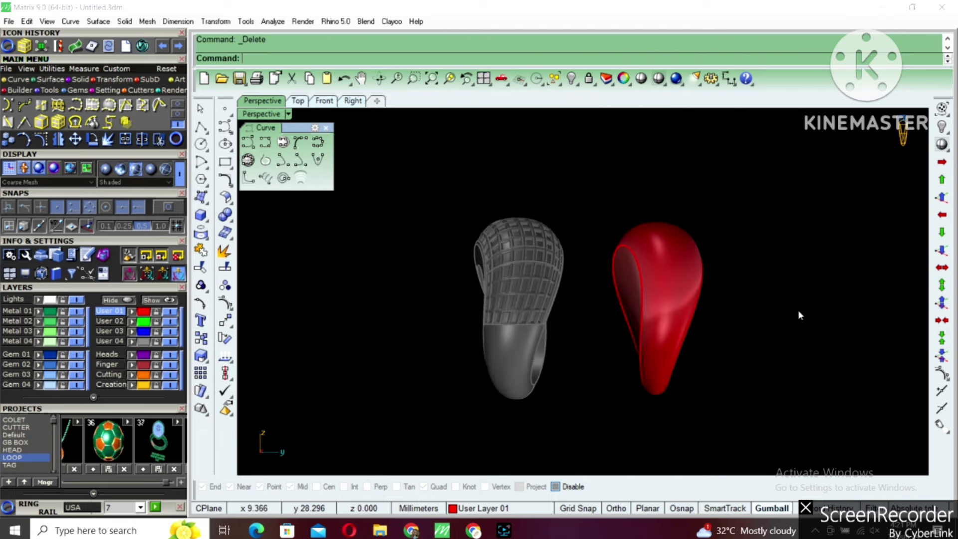
drag(584, 432, 585, 432)
Step: Show only the naked edges of the red head with ShowEdges
text(ShowEdges)
key(Return)
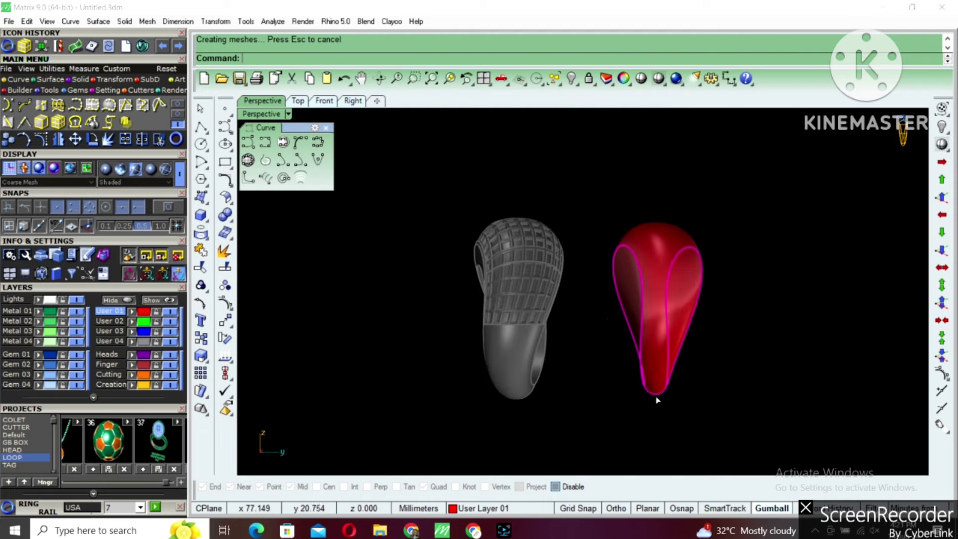
text(n)
key(Return)
right_drag(676, 387, 622, 363)
scroll(623, 370, up, 3)
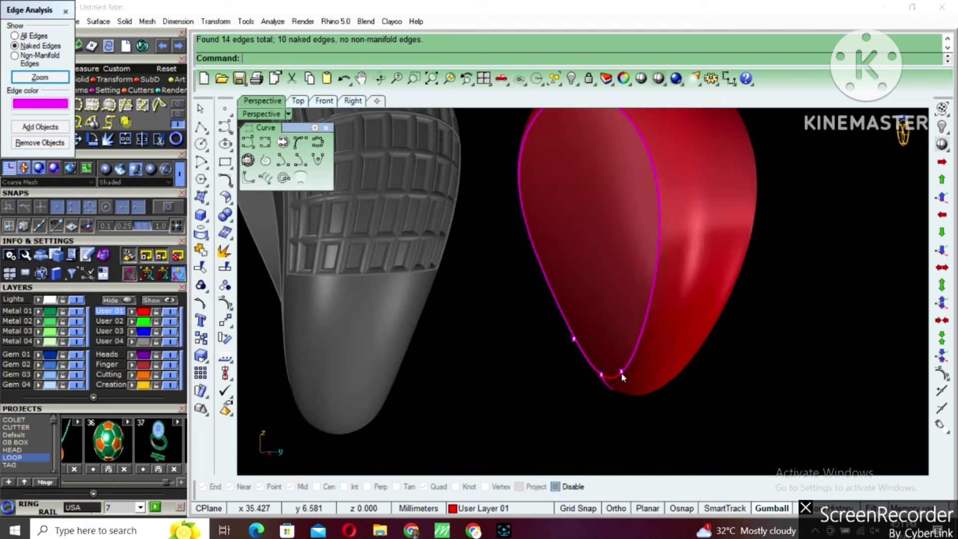
scroll(622, 378, down, 3)
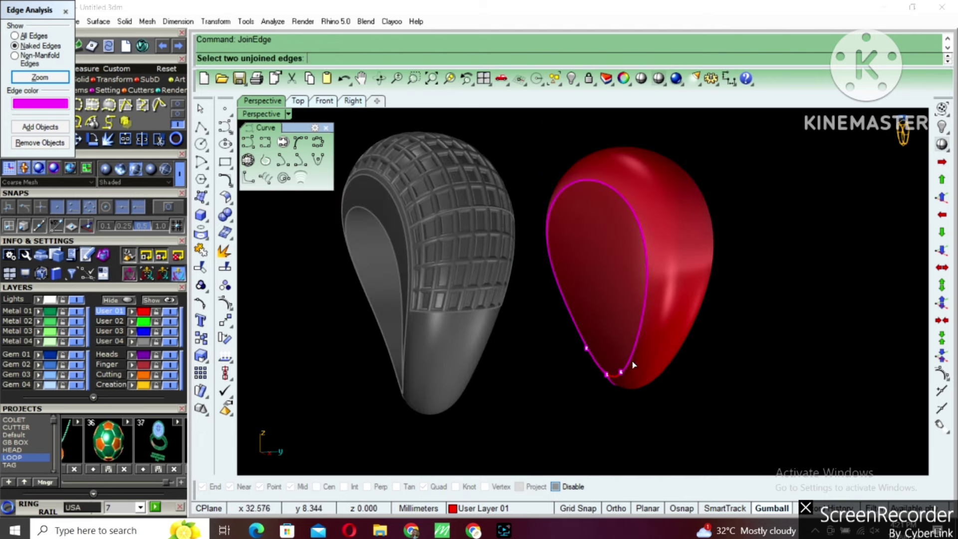
Step: Join the red head's naked edge pairs, accepting the reported join tolerance
click(633, 365)
click(668, 385)
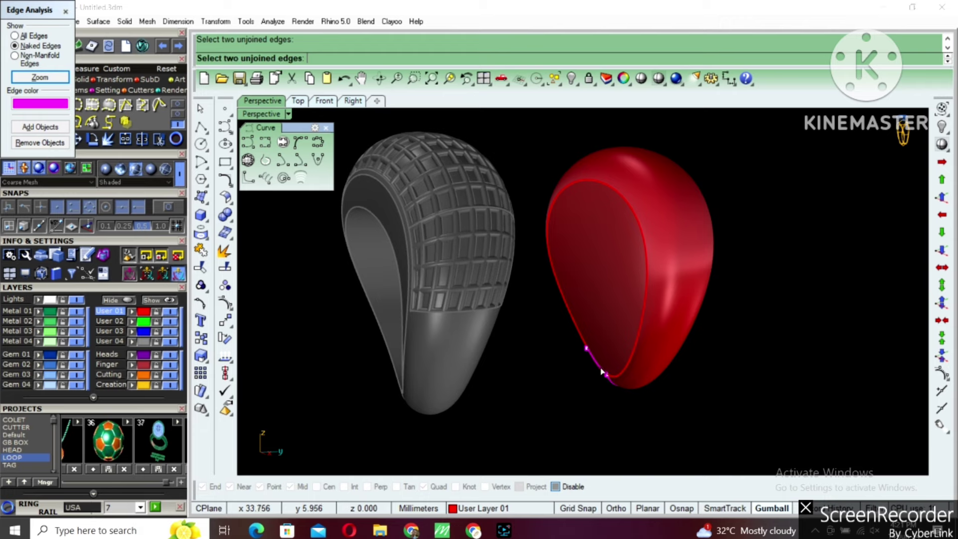
click(596, 365)
key(Return)
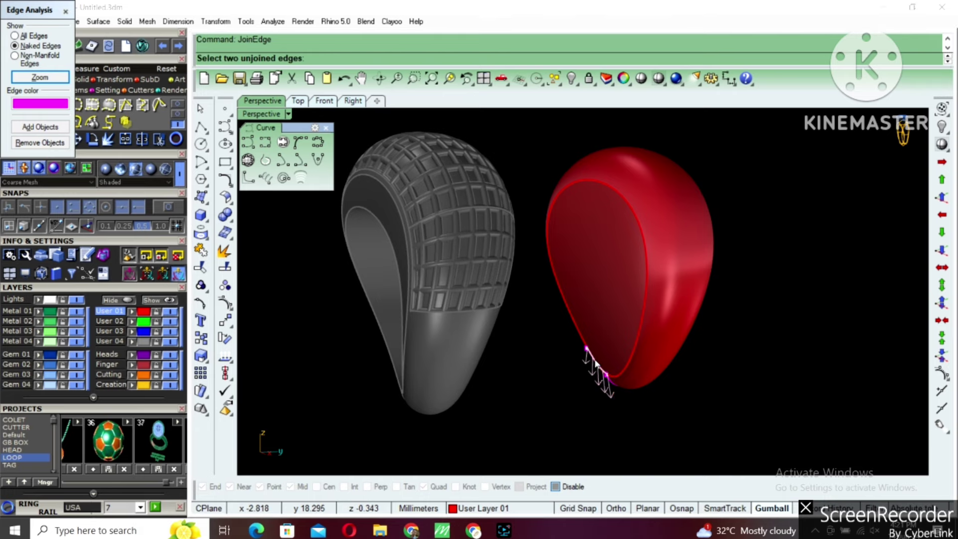
click(595, 364)
key(Escape)
click(596, 364)
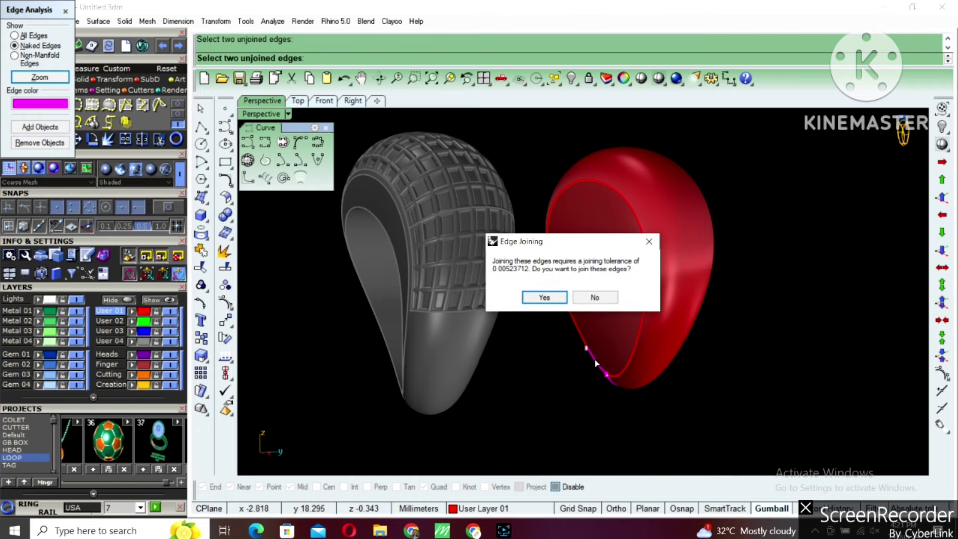
click(544, 298)
mouse_move(697, 346)
right_down()
mouse_move(565, 354)
mouse_move(725, 413)
right_up()
key(Return)
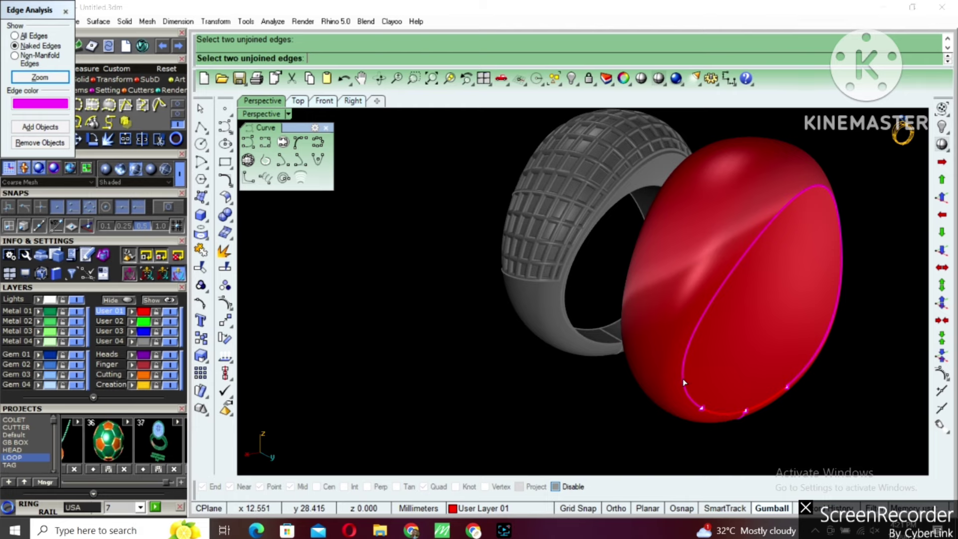
click(683, 359)
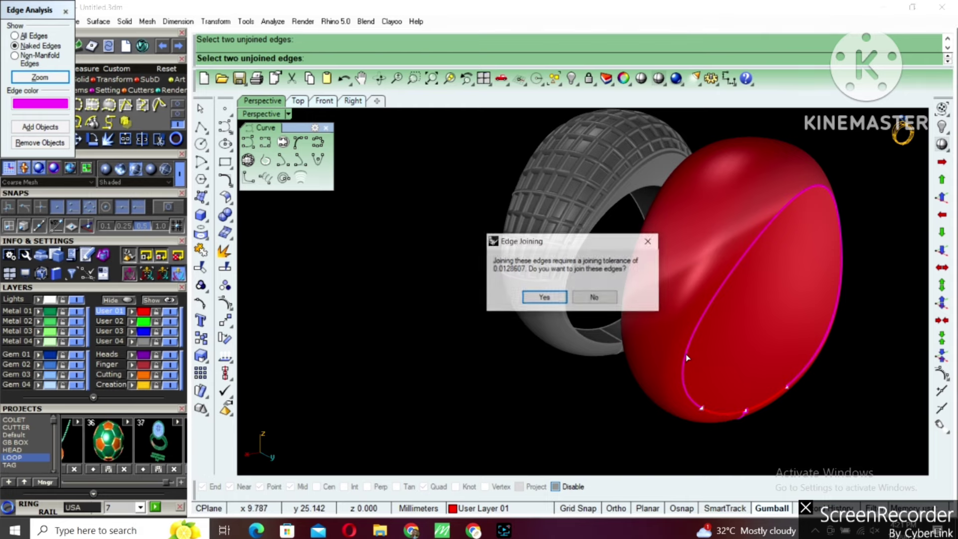
click(544, 297)
Step: Move the red head -20 down into the grey ring
mouse_move(544, 297)
right_down()
mouse_move(621, 411)
mouse_move(682, 376)
right_up()
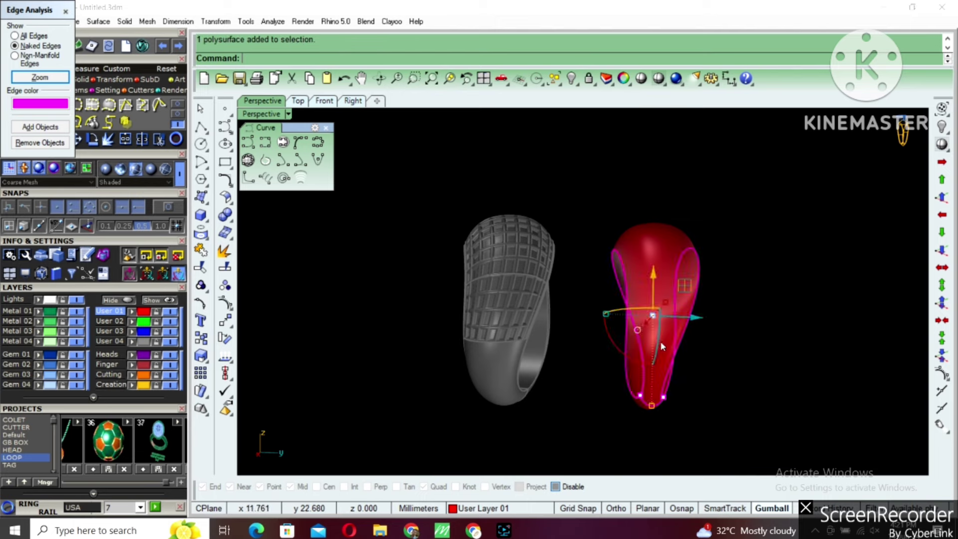
right_drag(660, 340, 697, 340)
right_drag(606, 274, 658, 310)
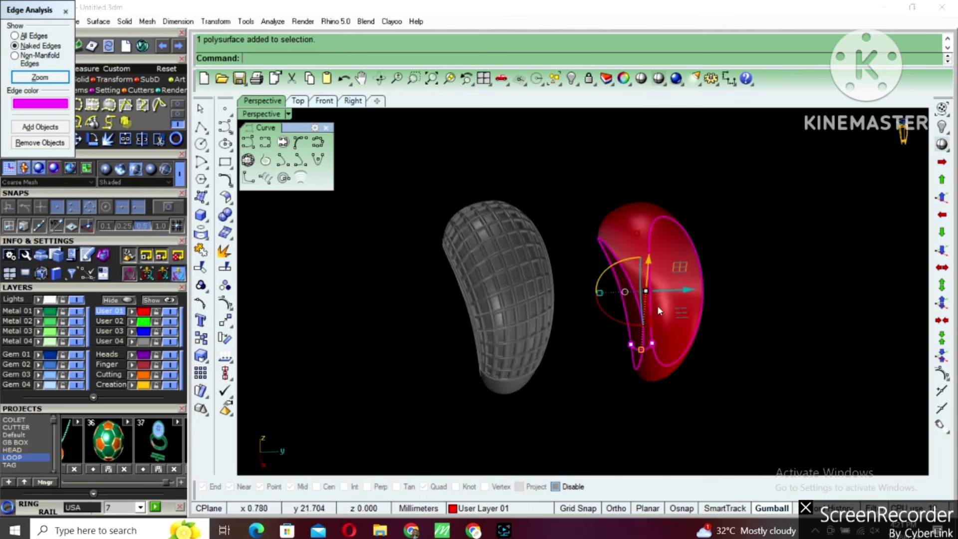
click(680, 294)
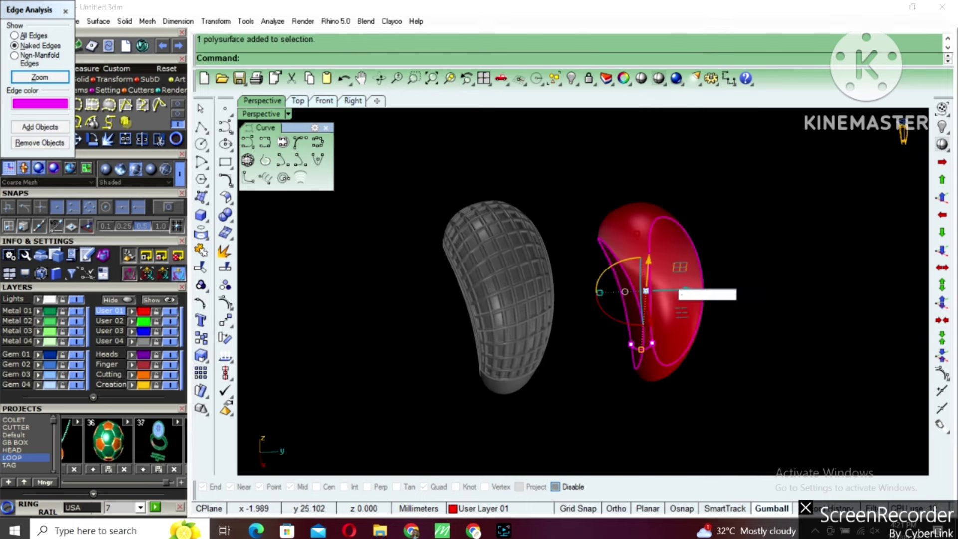
text(-20)
key(Return)
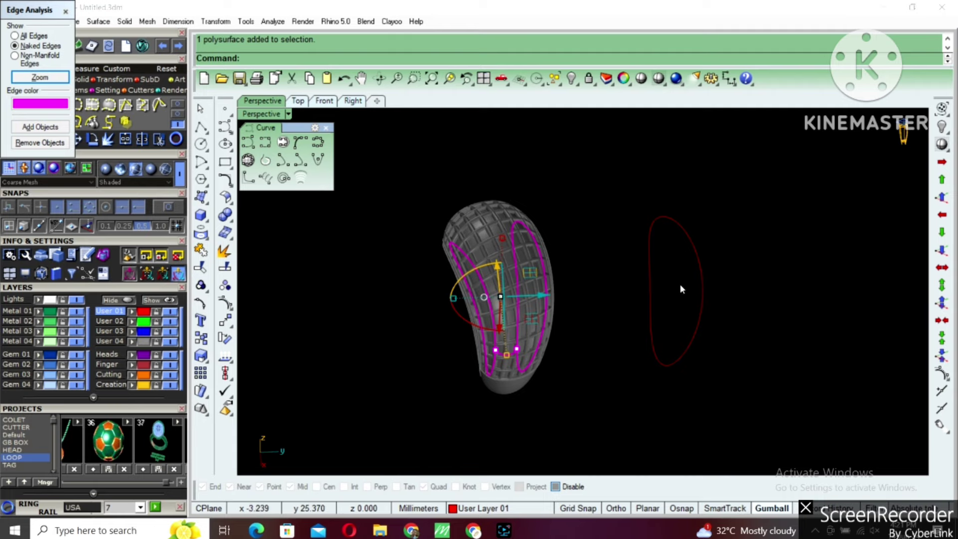
Step: Maximize the Front view and move the head onto the green User Layer 02
drag(729, 183, 670, 351)
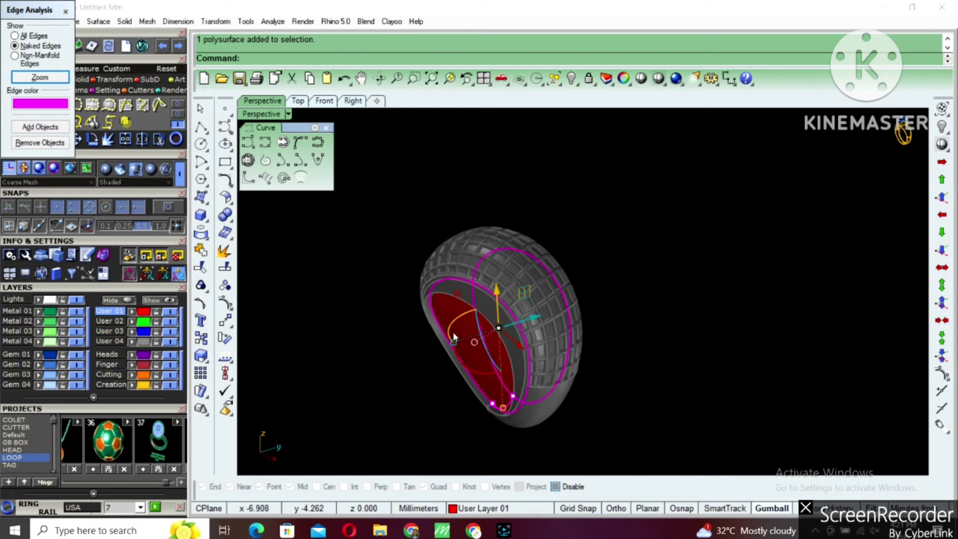
right_drag(452, 331, 355, 222)
double_click(259, 115)
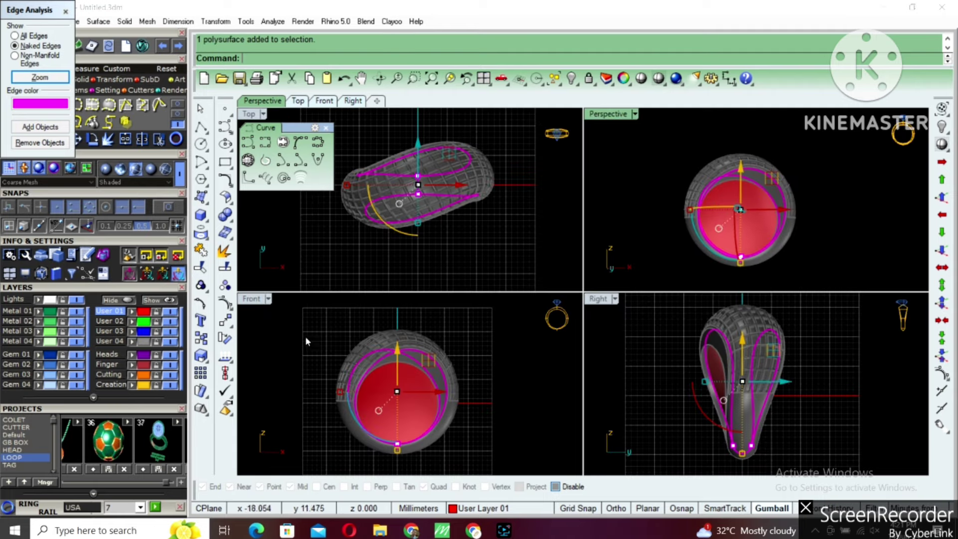
double_click(254, 300)
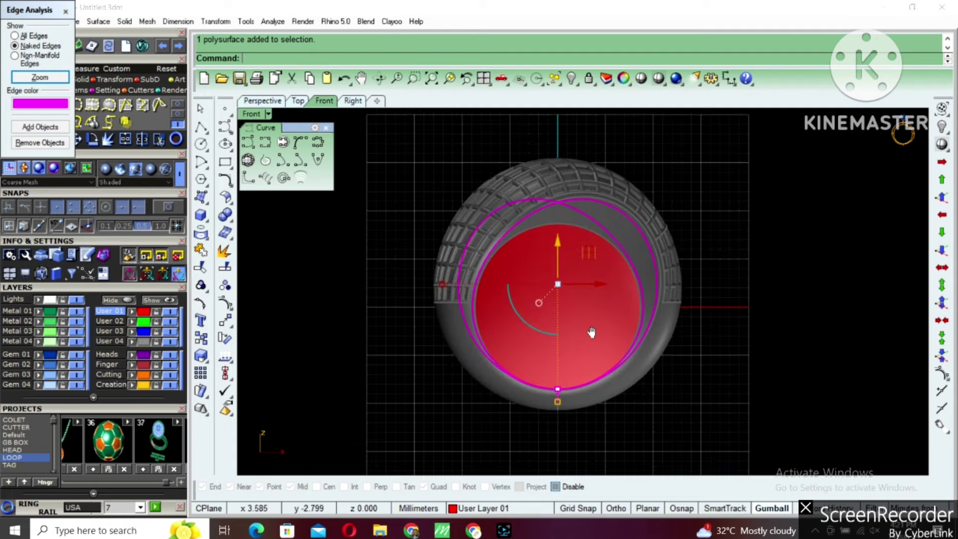
click(133, 321)
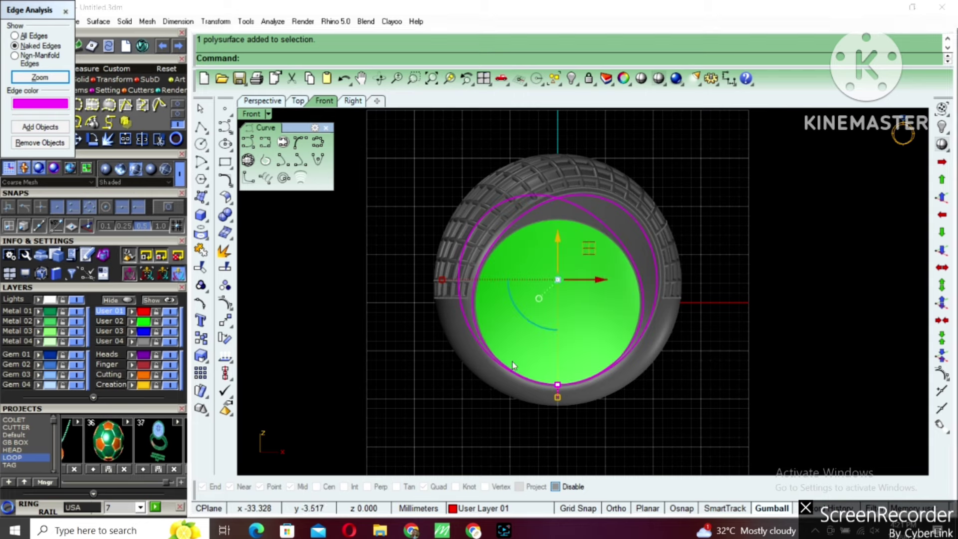
click(201, 128)
Step: Draw a slanted line from the origin to below right of centre in the front view
text(0)
key(Return)
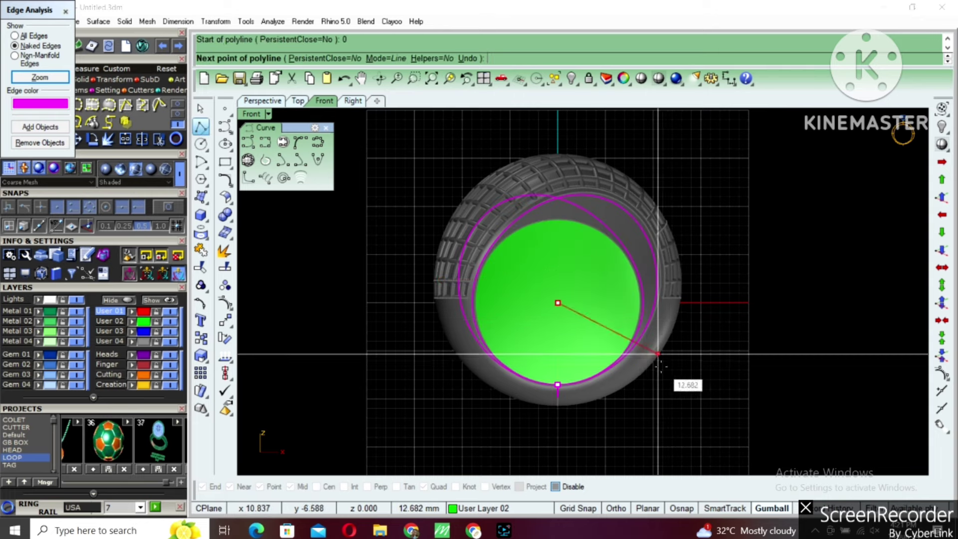
click(661, 408)
key(Return)
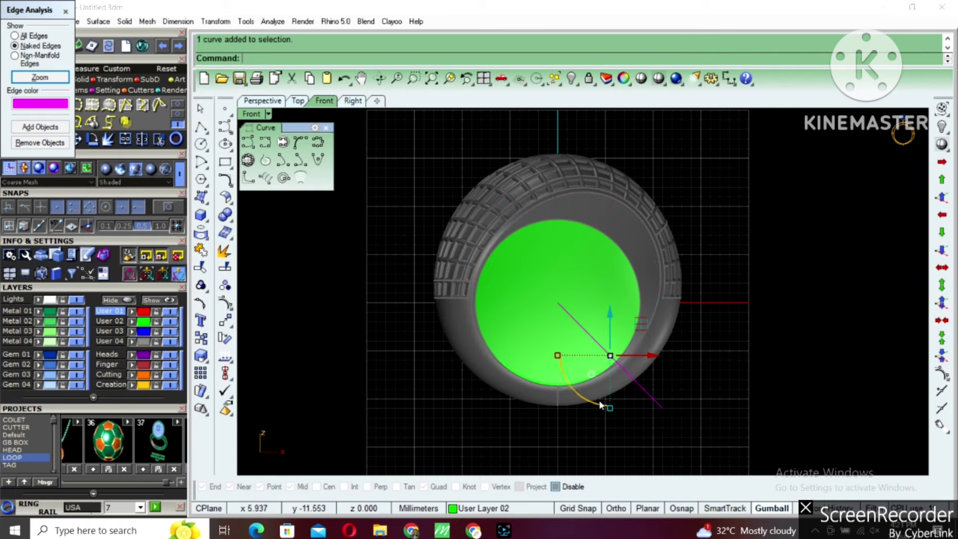
right_drag(605, 402, 617, 386)
Step: Mirror the line across a vertical plane through the origin to form a V
text(mirror)
key(Return)
text(0)
key(Return)
click(586, 369)
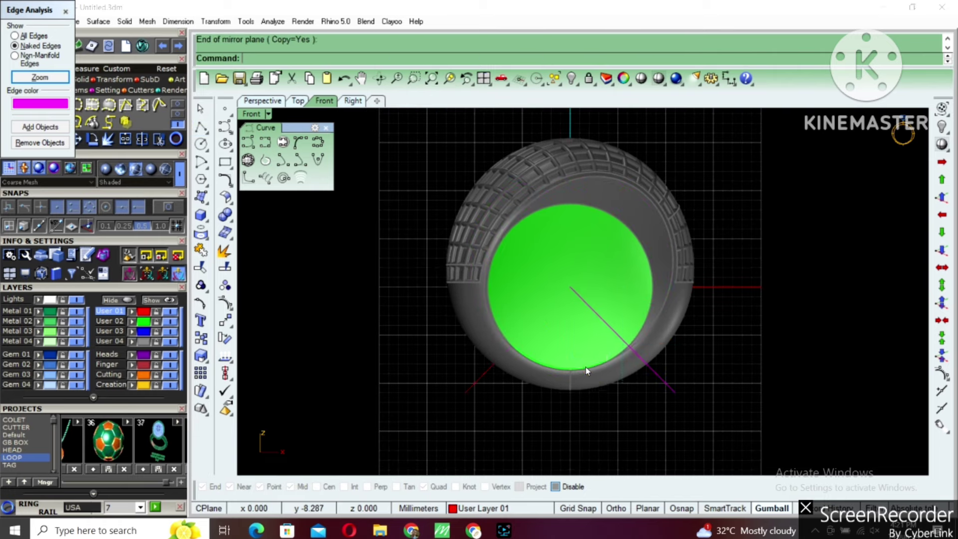
key(Return)
key(Escape)
scroll(468, 436, down, 2)
Step: Extrude the two V lines into cutting surfaces in the perspective view
drag(469, 435, 719, 282)
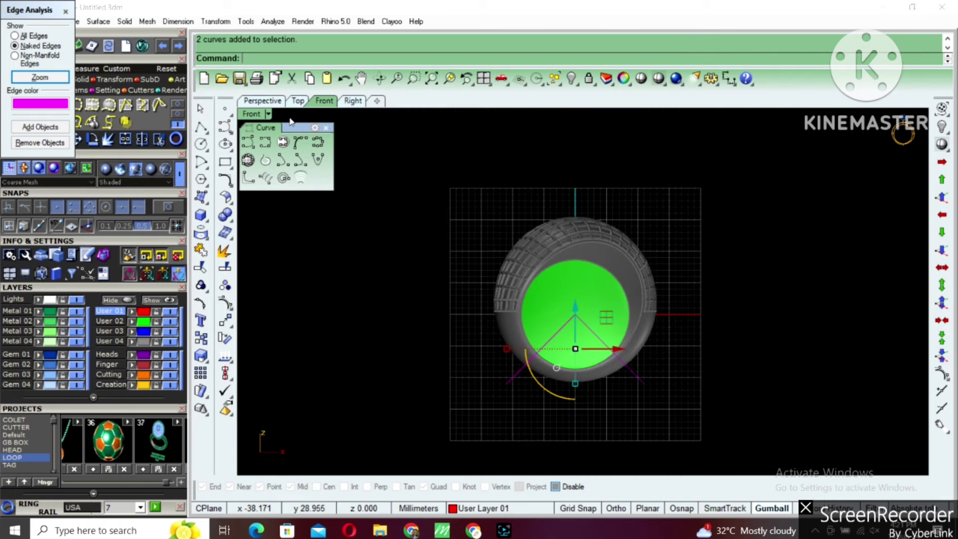
double_click(254, 114)
double_click(606, 114)
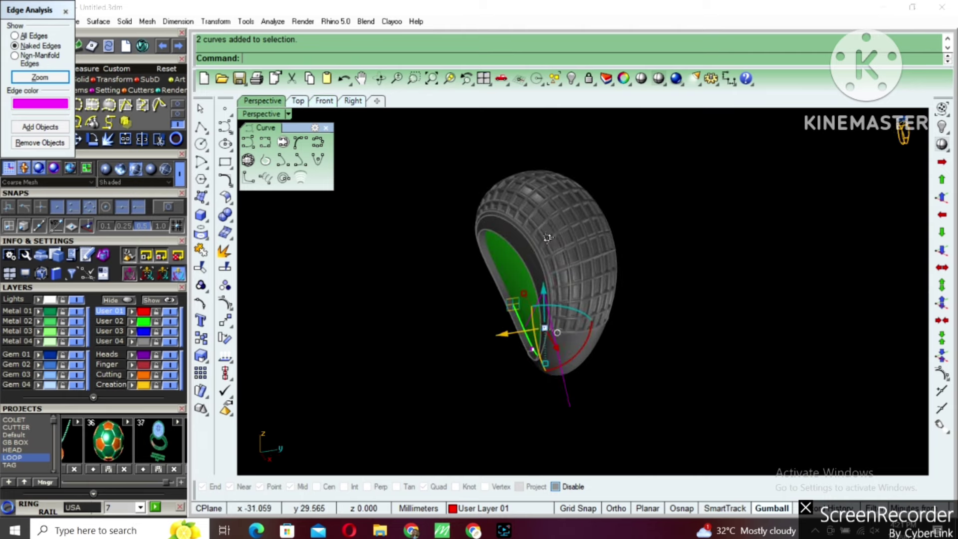
text(e)
key(Return)
click(579, 316)
key(Delete)
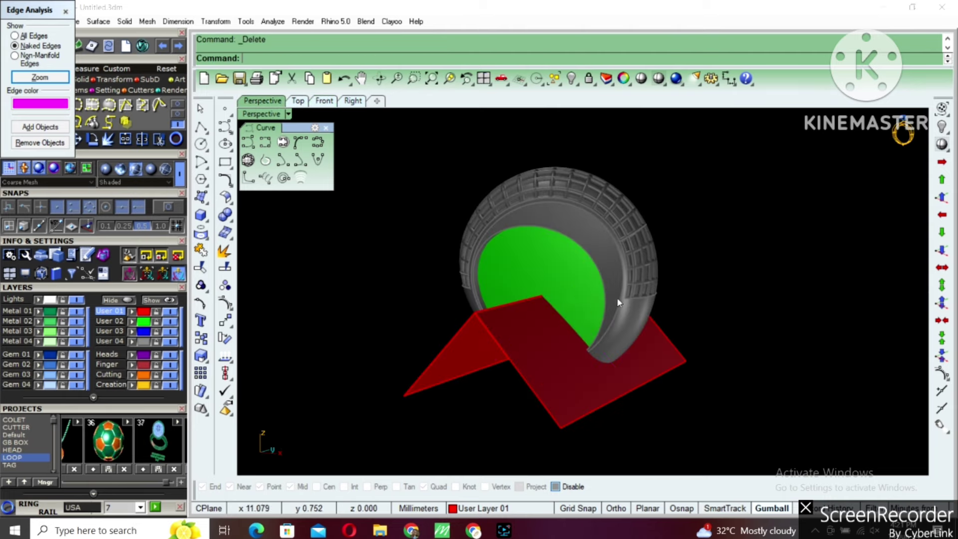
Step: Split the head with the V surfaces, then delete the red cutting surfaces
click(589, 378)
key(Return)
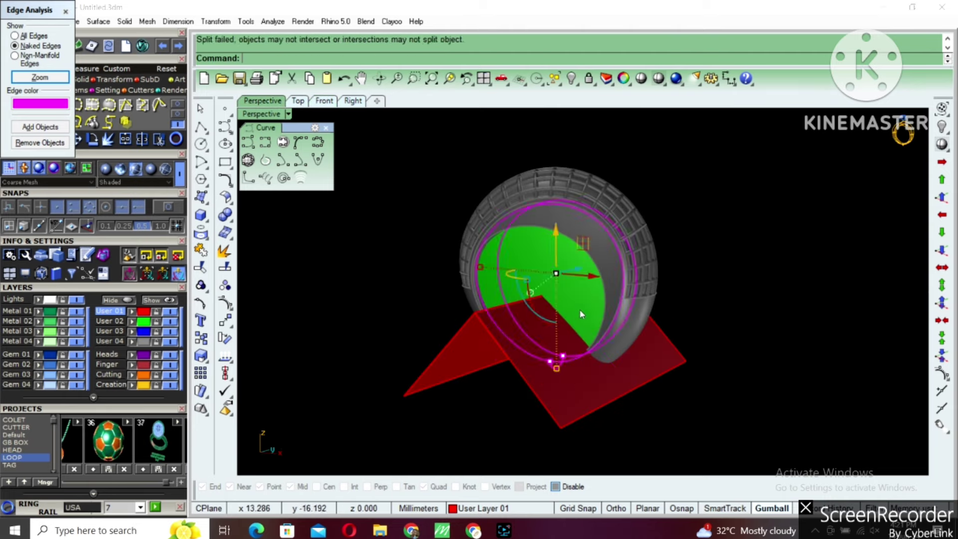
click(579, 308)
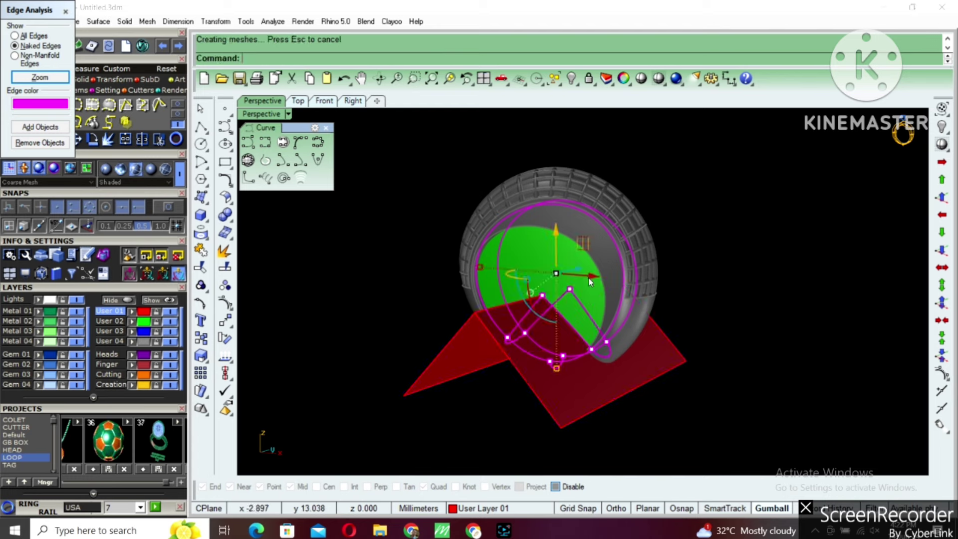
key(Delete)
right_drag(600, 377, 597, 292)
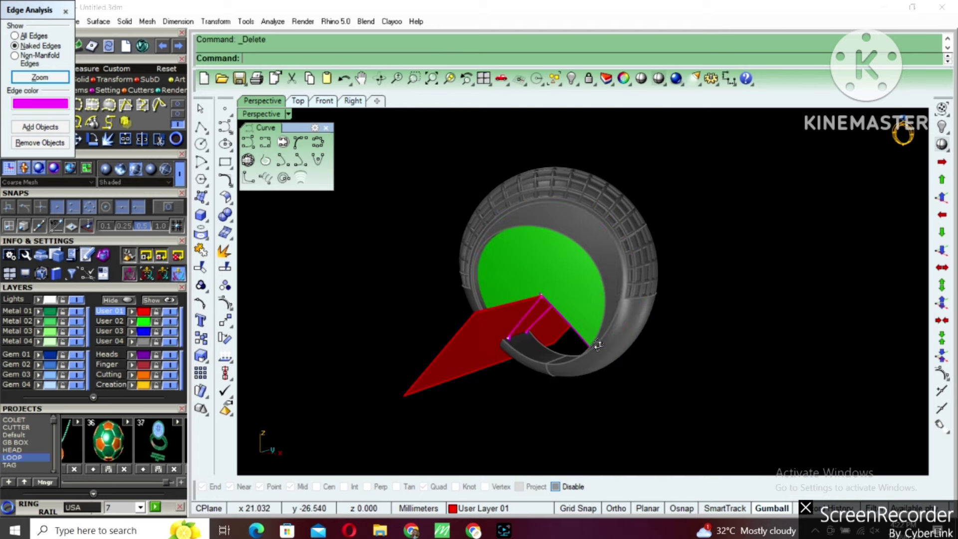
click(478, 300)
key(Delete)
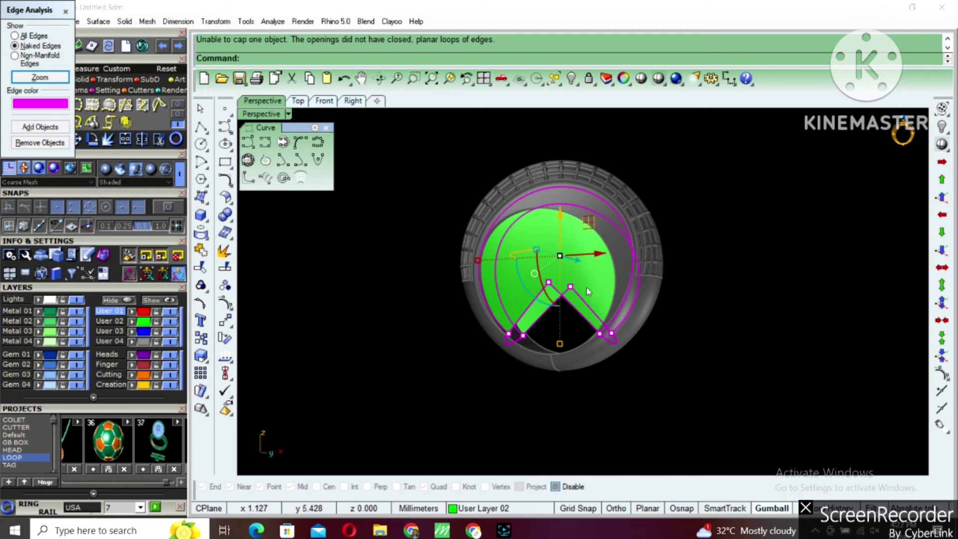
Step: Hide the ring body and other parts, leaving only the green V-notched piece
click(587, 290)
scroll(589, 293, down, 3)
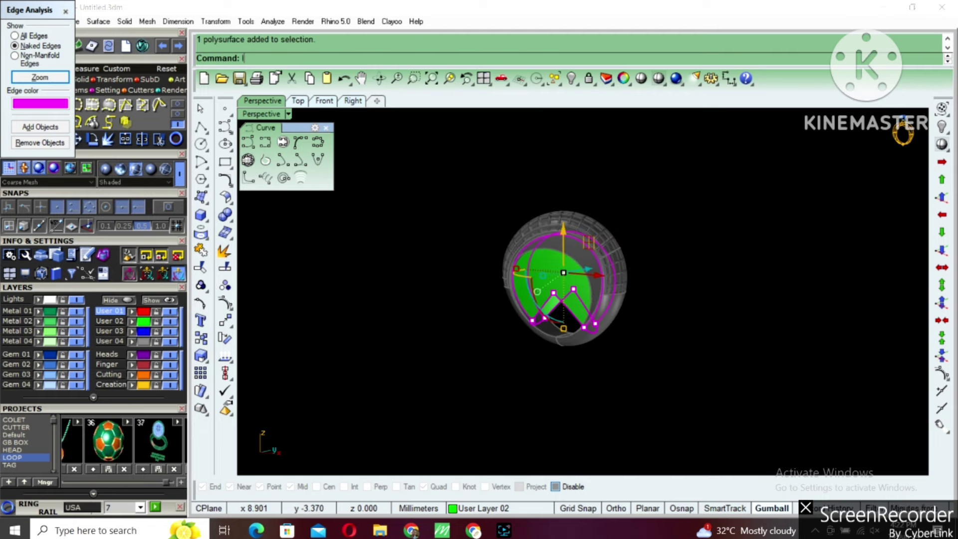
key(ctrl+i)
key(ctrl+h)
Step: Copy a notch edge and patch it, then undo the unwanted patch
scroll(622, 269, up, 3)
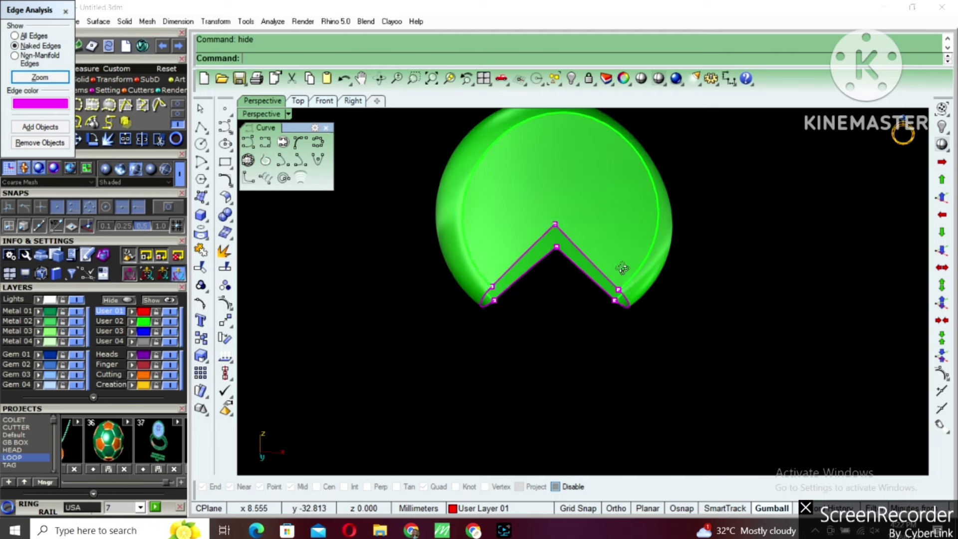
right_drag(622, 269, 557, 361)
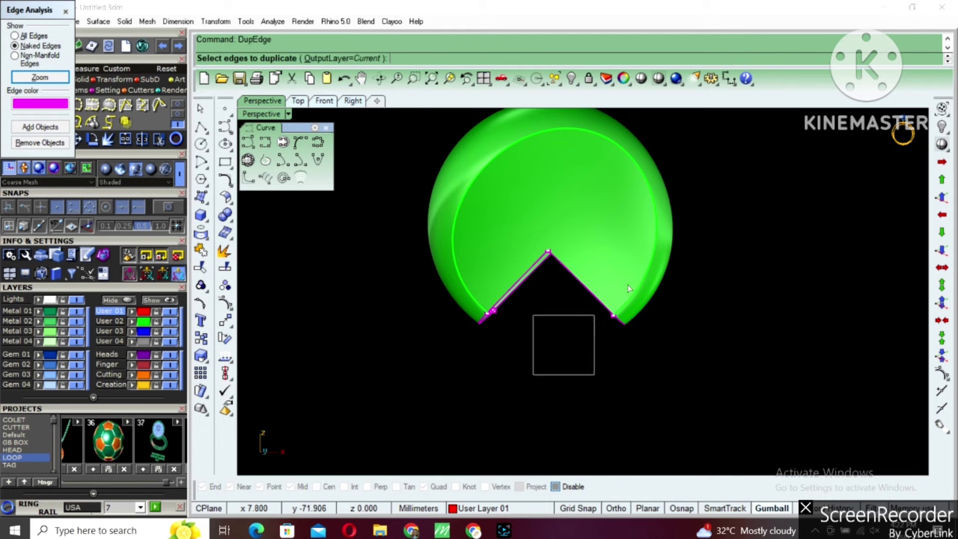
click(675, 277)
key(Return)
text(patch)
key(Return)
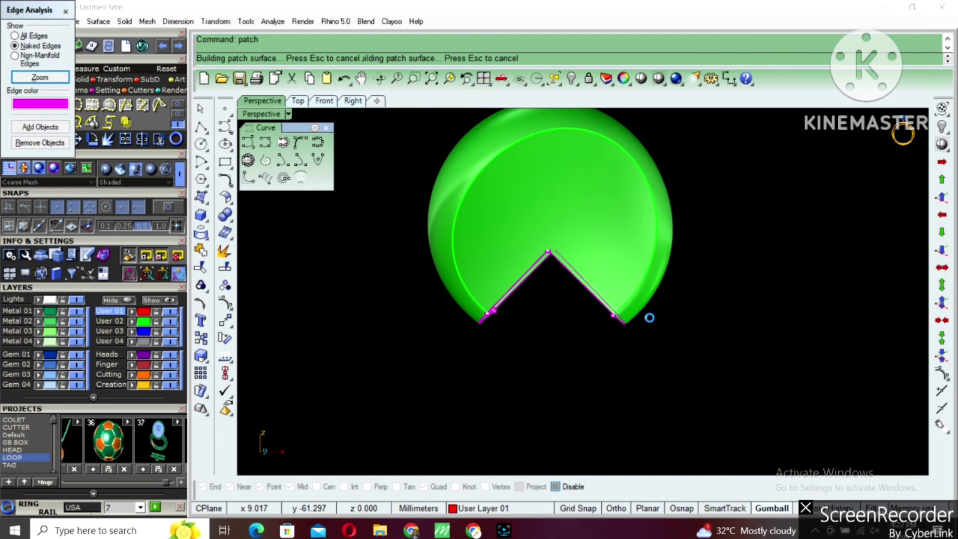
key(Delete)
mouse_move(649, 317)
right_down()
mouse_move(595, 235)
mouse_move(532, 322)
right_up()
key(ctrl+z)
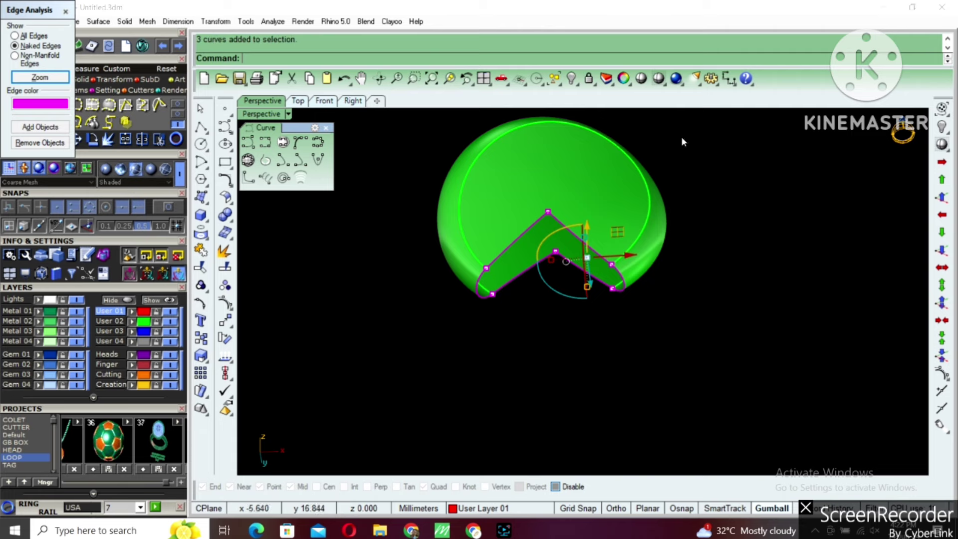
Step: Draw a dividing line from the notch's inner vertex to its top vertex and patch the curves
click(201, 129)
scroll(575, 255, up, 4)
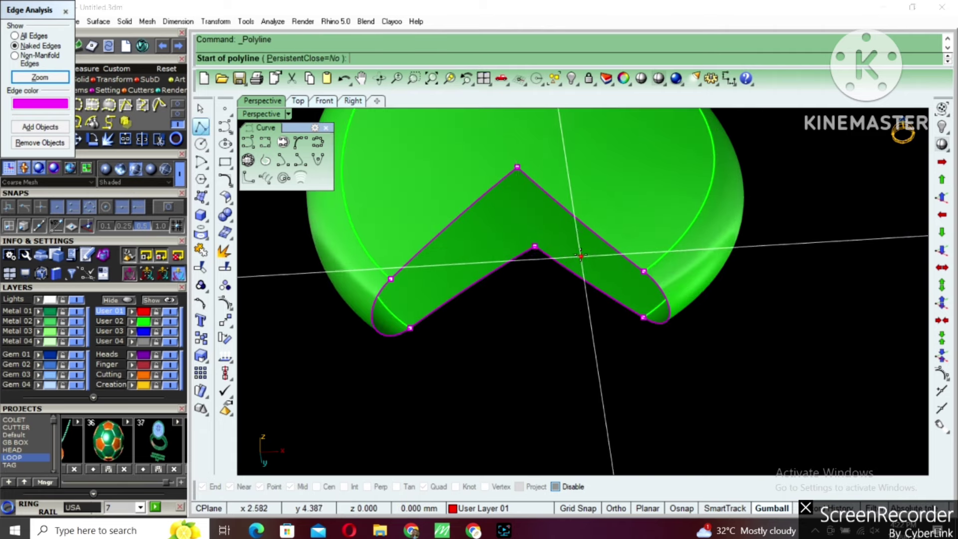
click(535, 247)
click(518, 167)
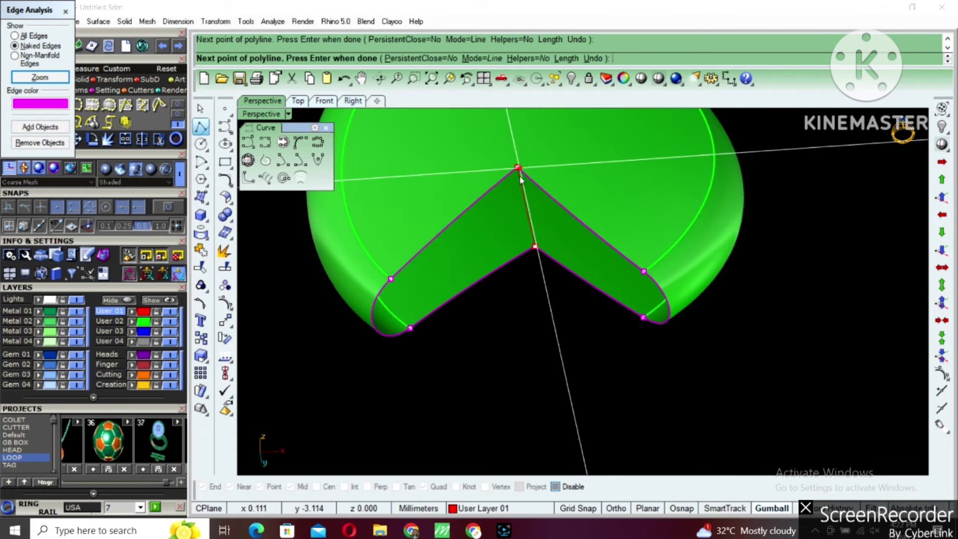
key(Return)
click(524, 195)
scroll(525, 194, down, 3)
text(patch)
key(Return)
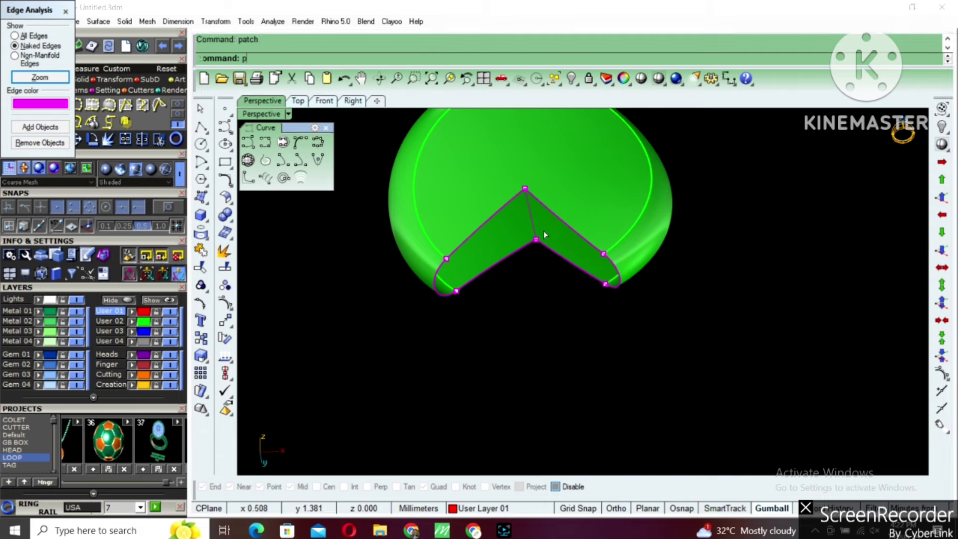
key(Delete)
right_drag(564, 252, 489, 327)
Step: Copy the notch edge and the two circular edges with DupEdge
text(dupedge)
key(Return)
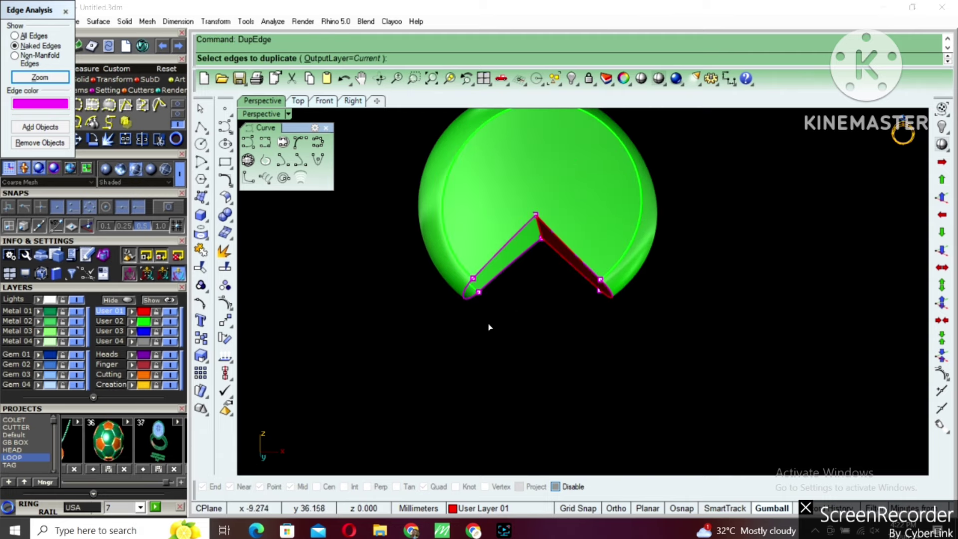
drag(517, 207, 519, 274)
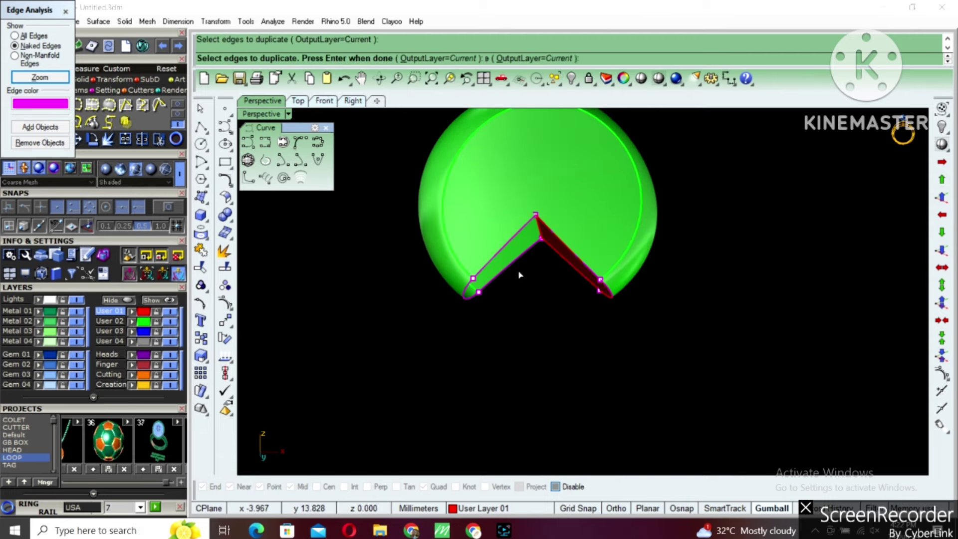
drag(382, 336, 383, 335)
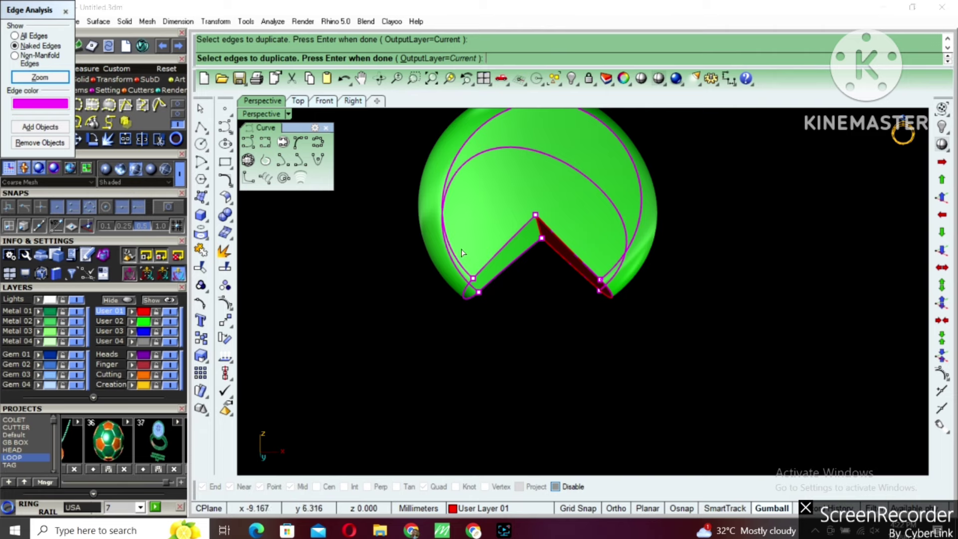
right_drag(506, 266, 545, 260)
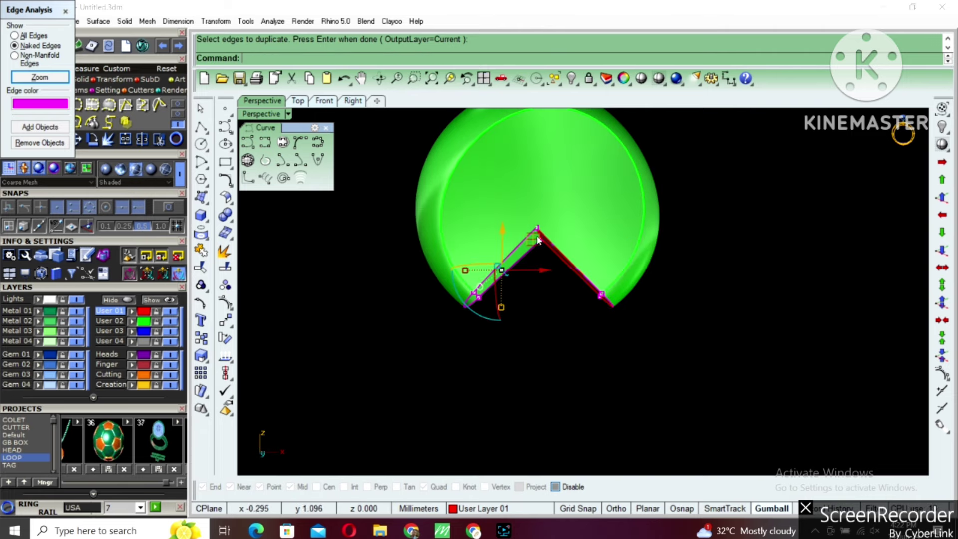
scroll(538, 239, up, 3)
Step: Join the three copied edge curves into one boundary curve
click(535, 232)
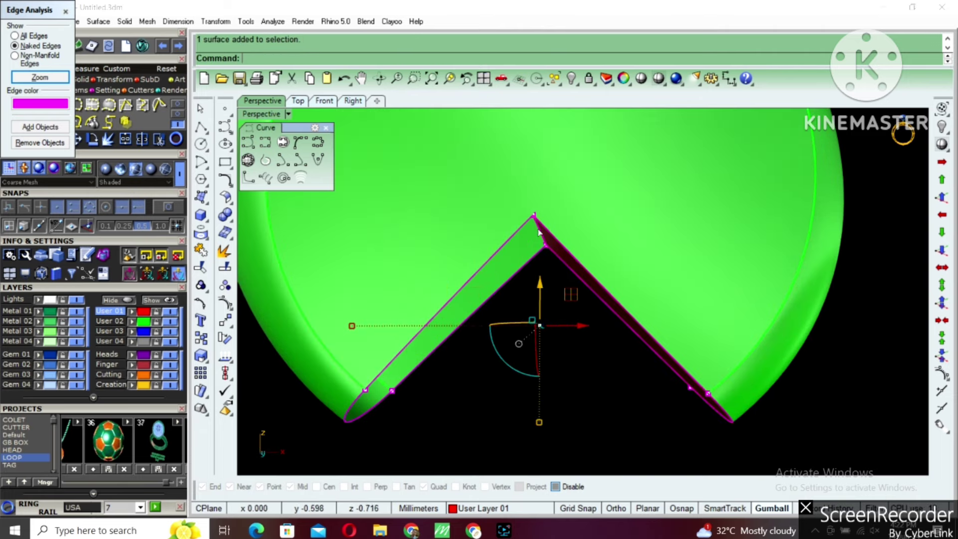
shift+click(557, 255)
ctrl+click(569, 272)
scroll(546, 304, down, 2)
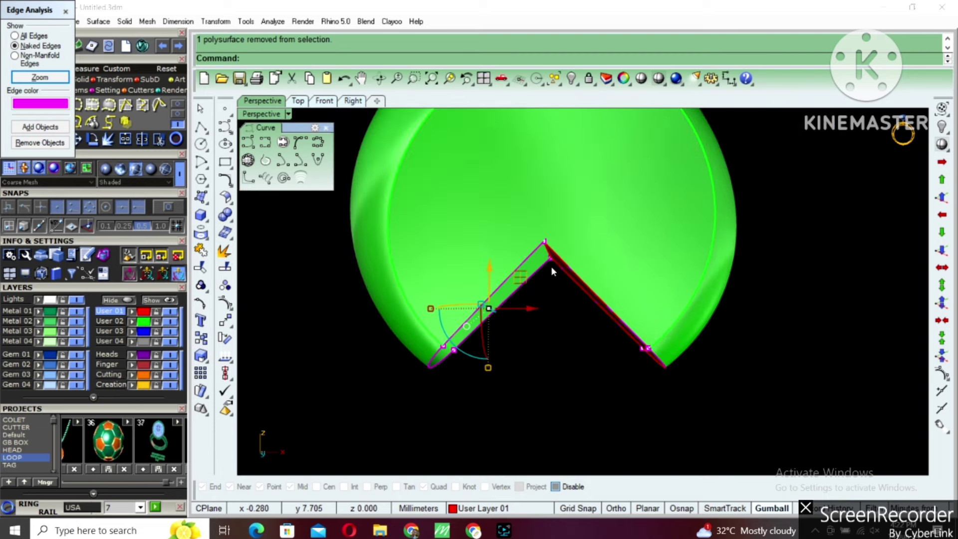
key(ctrl+j)
right_drag(551, 266, 558, 251)
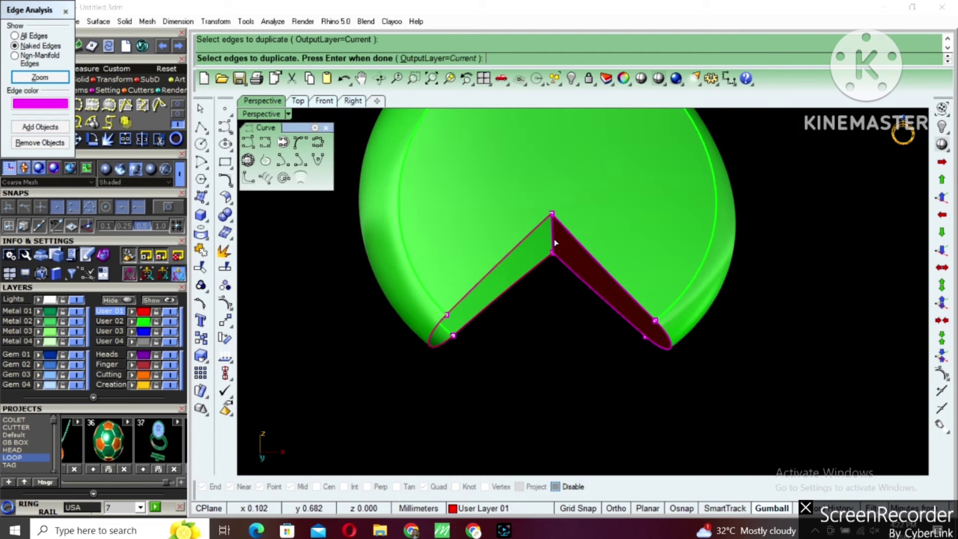
scroll(553, 302, down, 2)
key(Return)
scroll(555, 268, up, 1)
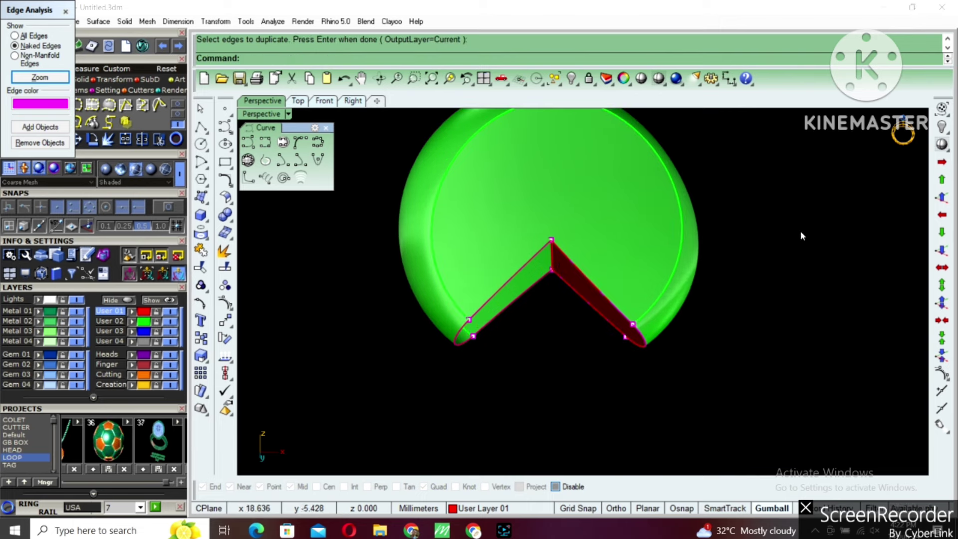
Step: Join the patch onto the inner piece
drag(800, 230, 592, 358)
right_drag(593, 357, 590, 352)
key(ctrl+j)
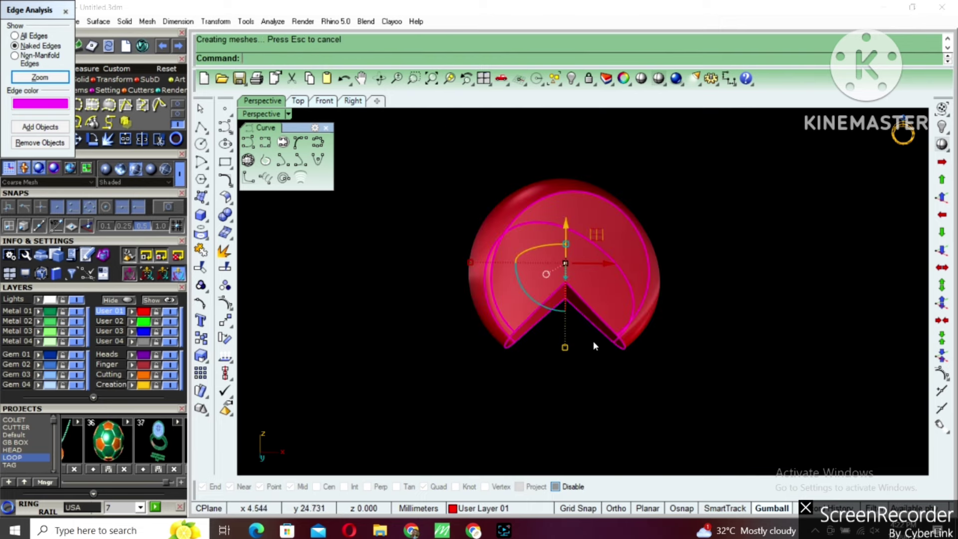
mouse_move(573, 306)
right_down()
mouse_move(560, 271)
mouse_move(513, 287)
right_up()
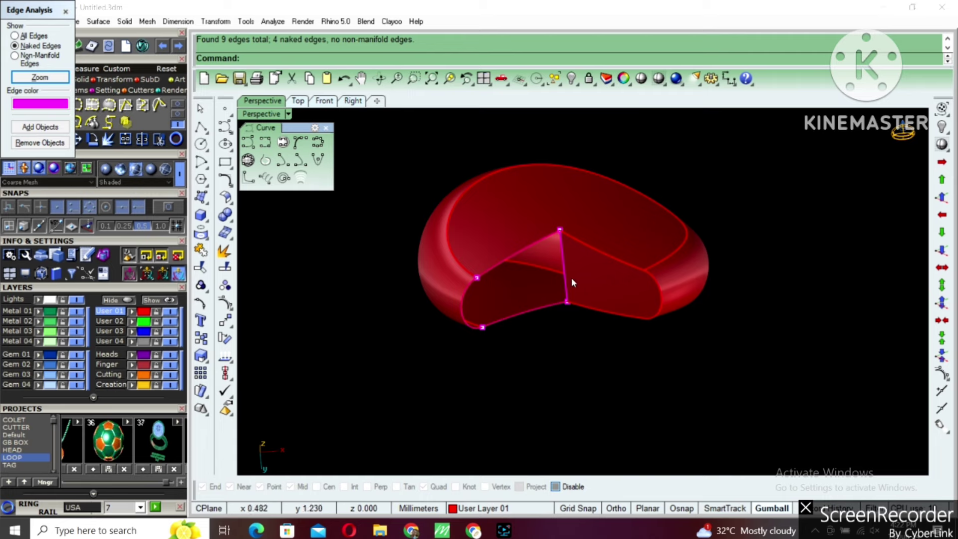
Step: Draw a closing line between the notch's top and bottom vertices, patch the gap, and unhide the ring
click(195, 128)
scroll(559, 225, up, 3)
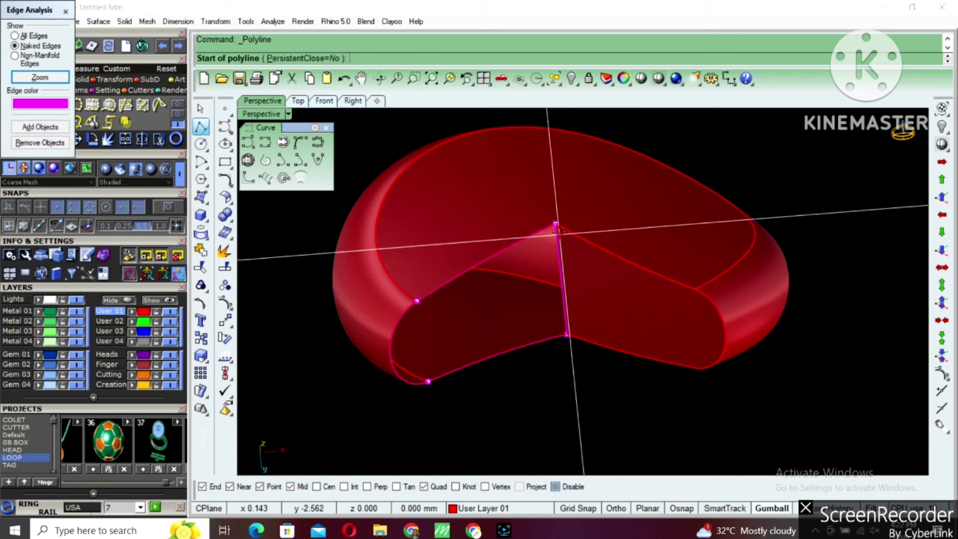
click(555, 225)
click(566, 334)
key(Return)
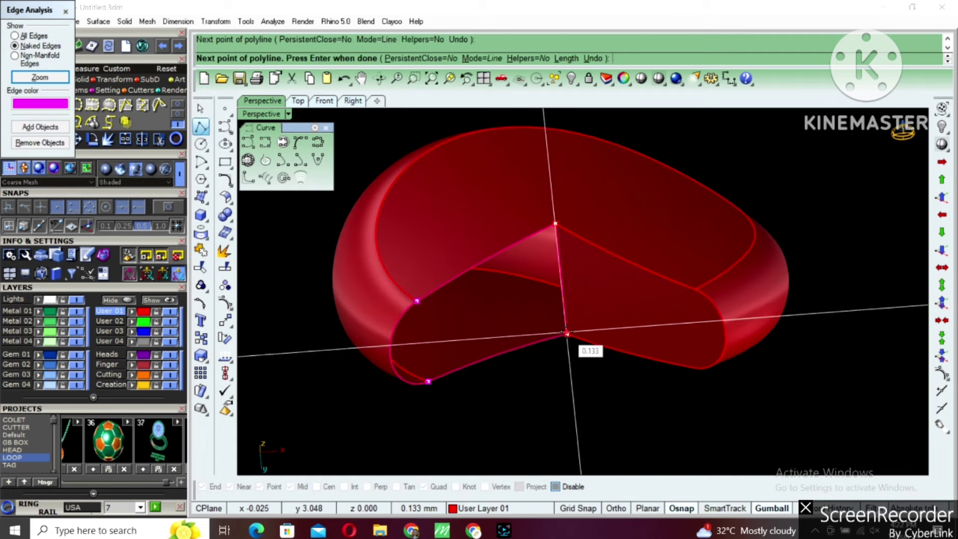
scroll(538, 339, down, 3)
drag(592, 205, 592, 207)
text(p)
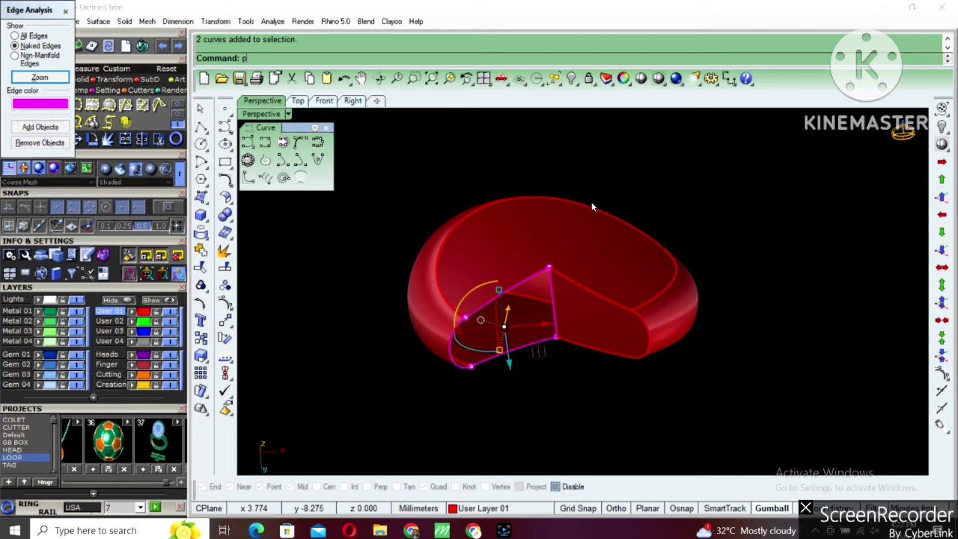
text(atch)
key(Return)
key(Return)
key(ctrl+a)
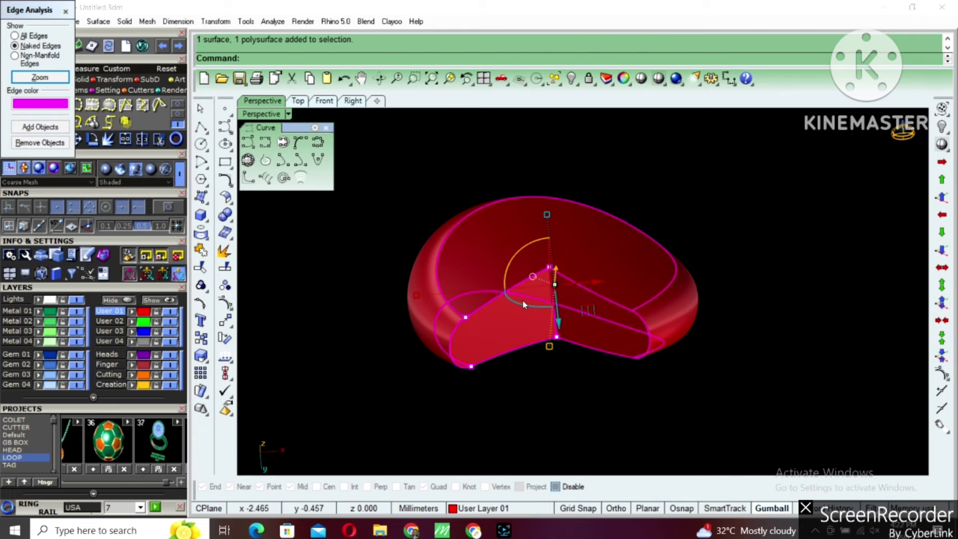
right_drag(555, 291, 449, 374)
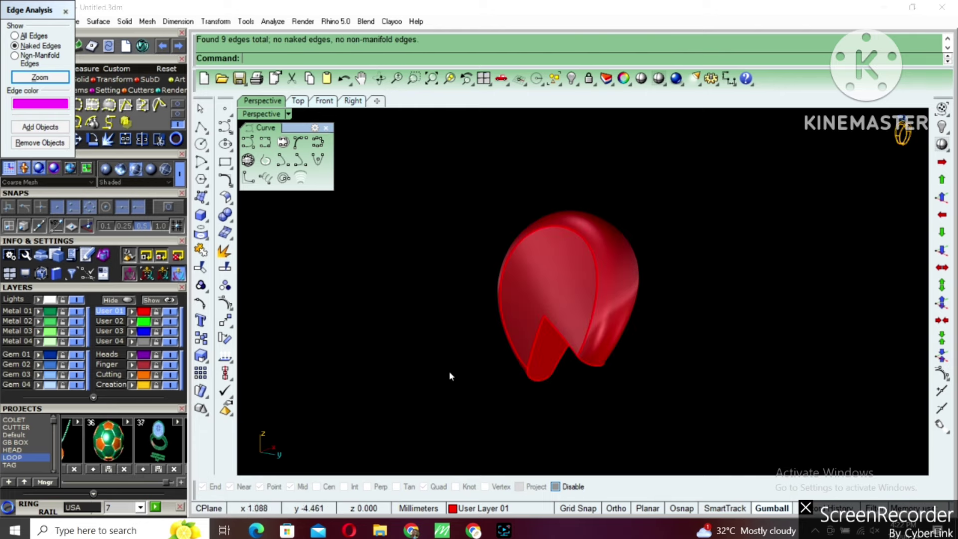
key(ctrl+shift+h)
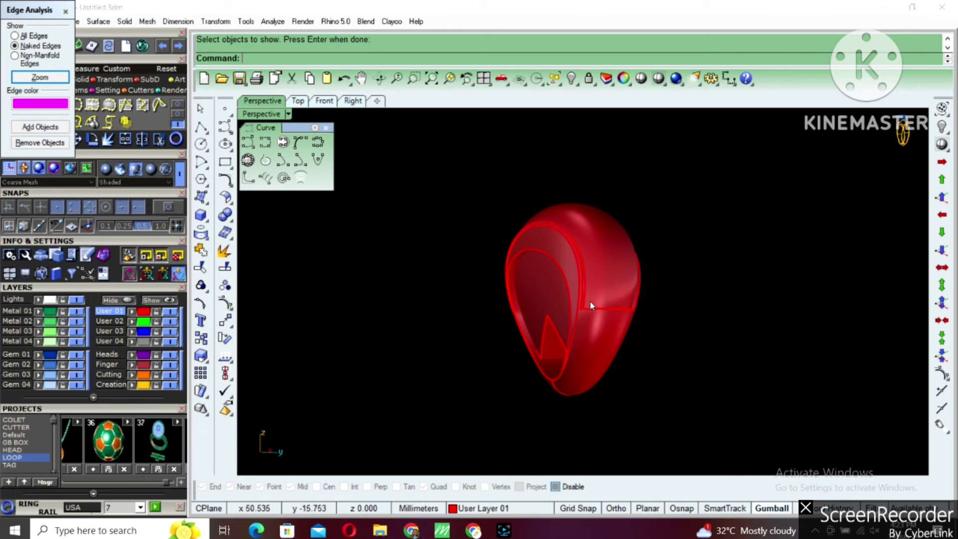
Step: Subtract the notched piece from the ring with a Boolean difference
key(Return)
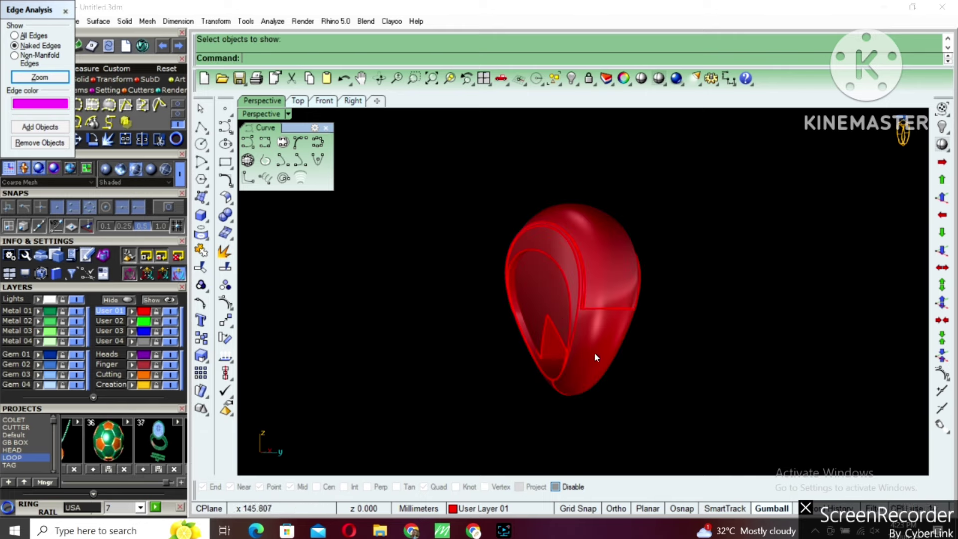
click(594, 352)
mouse_move(556, 352)
right_down()
mouse_move(655, 227)
mouse_move(723, 257)
mouse_move(643, 311)
right_up()
click(569, 350)
key(Return)
Step: Show the grid lattice again and orbit the ring in Plastic shading
right_click(593, 325)
mouse_move(552, 314)
right_down()
mouse_move(633, 253)
mouse_move(616, 192)
mouse_move(678, 220)
mouse_move(581, 309)
mouse_move(643, 188)
mouse_move(667, 239)
mouse_move(635, 239)
mouse_move(442, 341)
mouse_move(449, 259)
mouse_move(495, 299)
mouse_move(626, 216)
mouse_move(696, 328)
mouse_move(635, 310)
mouse_move(710, 312)
mouse_move(806, 270)
mouse_move(818, 213)
mouse_move(667, 305)
mouse_move(513, 280)
mouse_move(413, 327)
mouse_move(424, 382)
mouse_move(464, 419)
mouse_move(489, 406)
mouse_move(513, 370)
mouse_move(690, 276)
mouse_move(573, 321)
mouse_move(528, 394)
mouse_move(533, 355)
mouse_move(658, 331)
mouse_move(189, 165)
right_up()
click(641, 80)
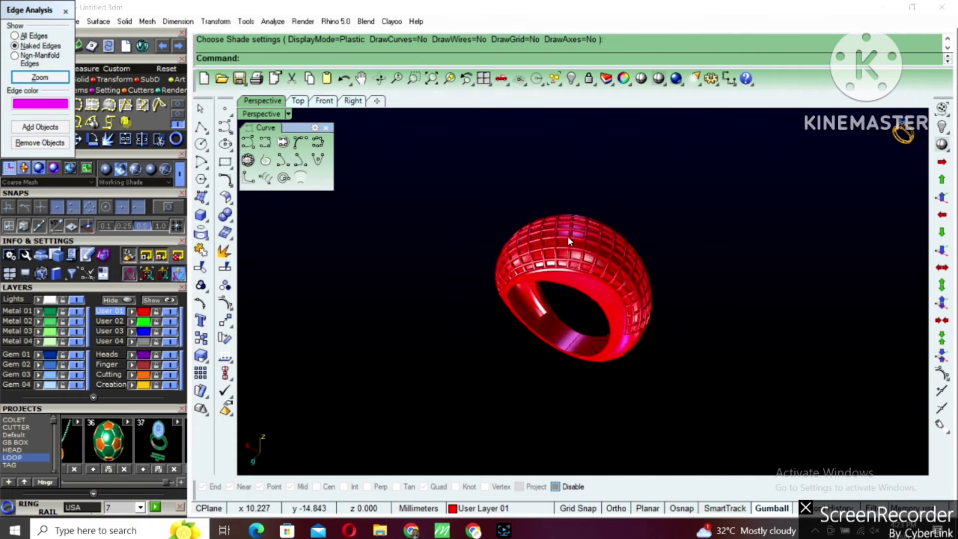
mouse_move(567, 236)
right_down()
mouse_move(645, 310)
mouse_move(823, 253)
mouse_move(733, 278)
mouse_move(807, 310)
mouse_move(712, 309)
mouse_move(483, 255)
mouse_move(488, 300)
mouse_move(389, 312)
mouse_move(648, 209)
mouse_move(622, 294)
mouse_move(624, 278)
mouse_move(522, 491)
right_up()
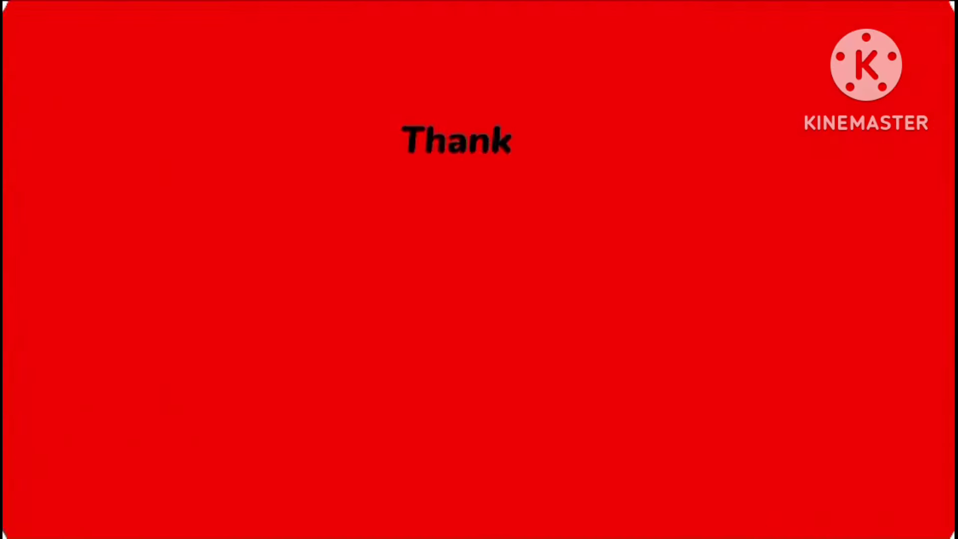